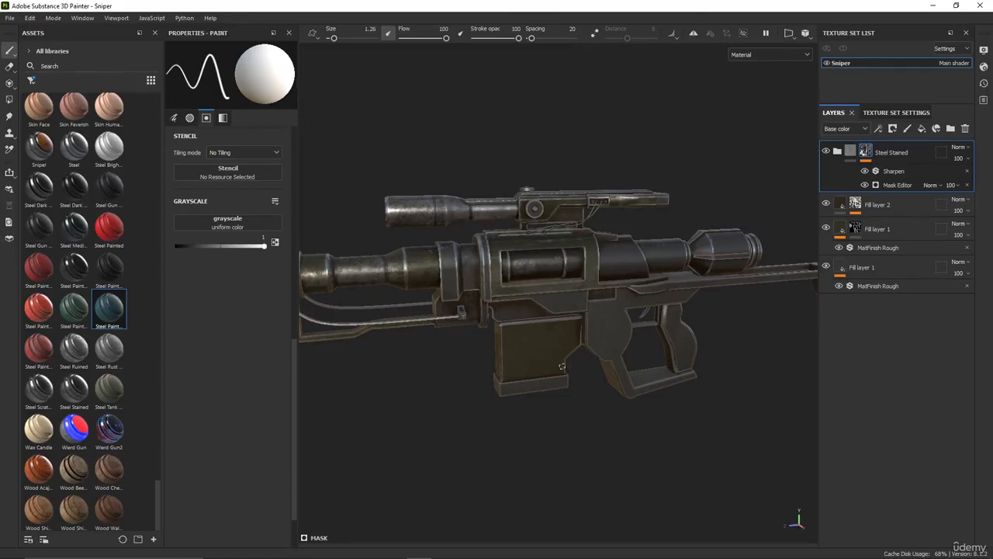
pyautogui.keyDown('alt'); pyautogui.moveTo(562, 366); pyautogui.dragTo(468, 339); pyautogui.keyUp('alt')
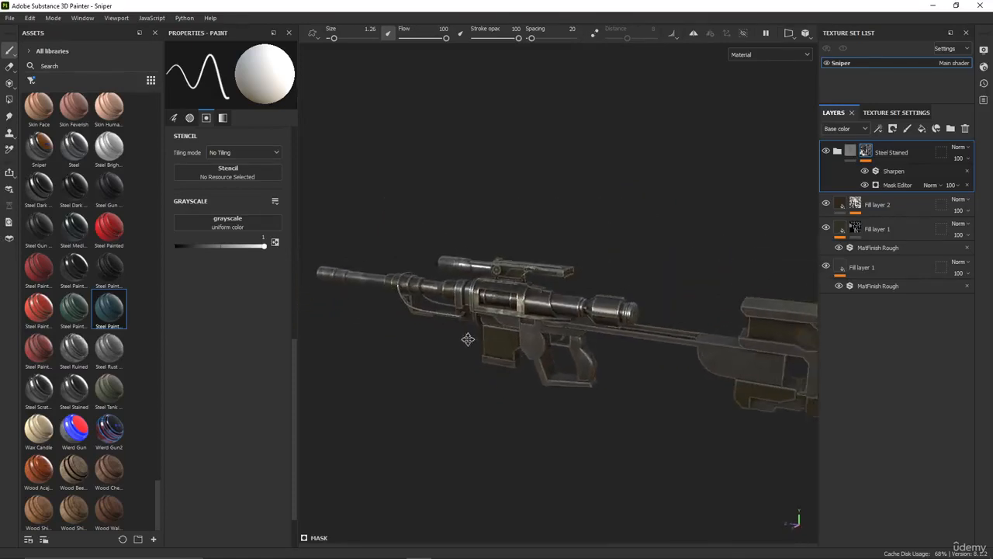
pyautogui.keyDown('alt'); pyautogui.moveTo(468, 339); pyautogui.dragTo(462, 342, button='middle'); pyautogui.keyUp('alt')
pyautogui.scroll(4, 477, 344)
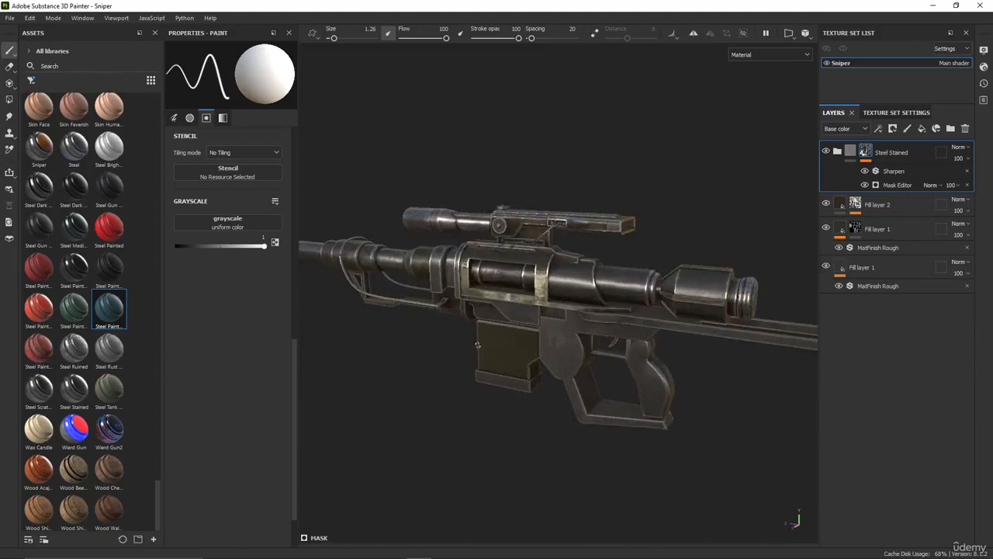
pyautogui.scroll(2, 477, 345)
pyautogui.keyDown('alt'); pyautogui.moveTo(449, 340); pyautogui.dragTo(531, 386); pyautogui.keyUp('alt')
pyautogui.keyDown('alt'); pyautogui.moveTo(532, 386); pyautogui.dragTo(538, 354, button='middle'); pyautogui.keyUp('alt')
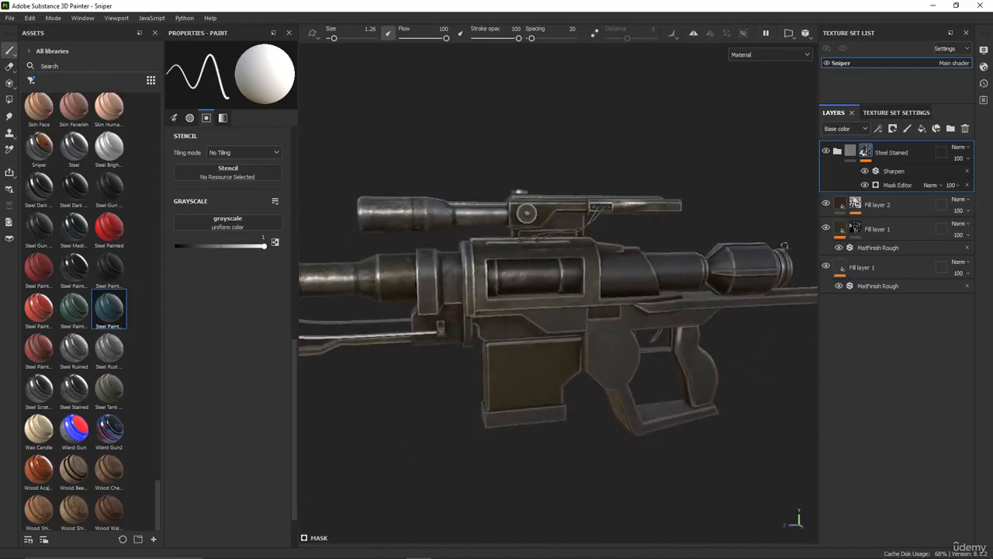
# Hide all the existing material layers, both Fill layer 1 layers, Fill layer 2 and the Steel Stained group
pyautogui.click(826, 265)
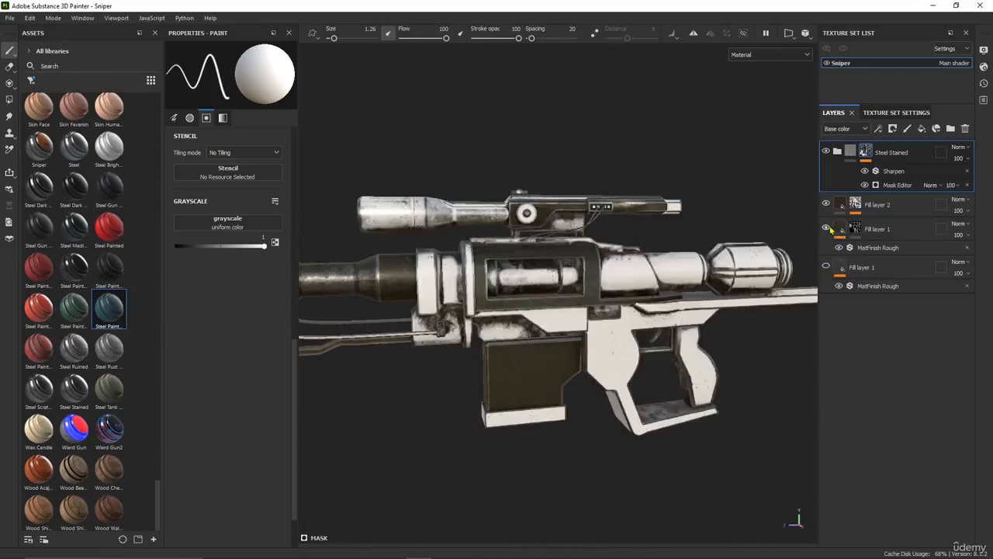
pyautogui.click(827, 227)
pyautogui.click(827, 203)
pyautogui.click(826, 152)
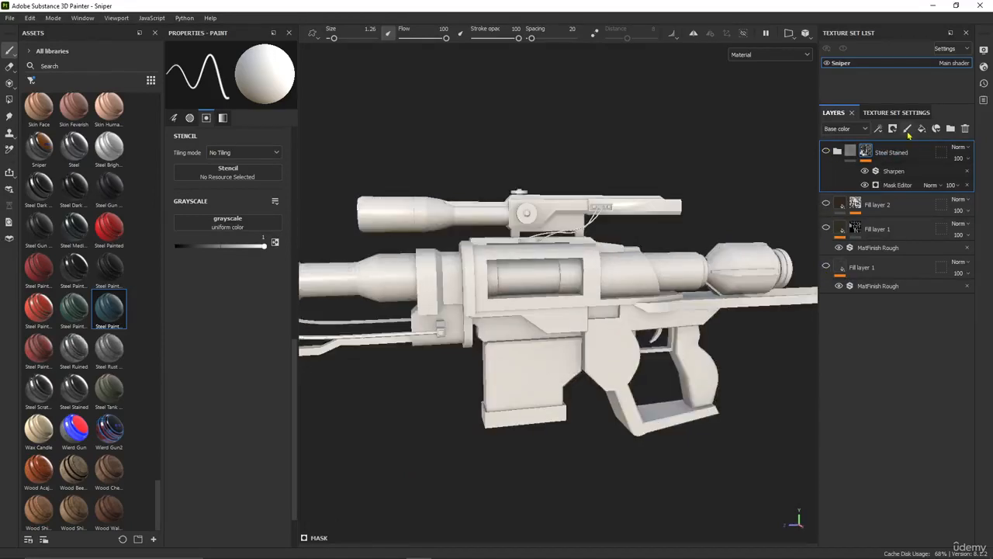
# Add a new paint layer above the stack and turn off its brush's color, metal and rough channels
pyautogui.click(907, 129)
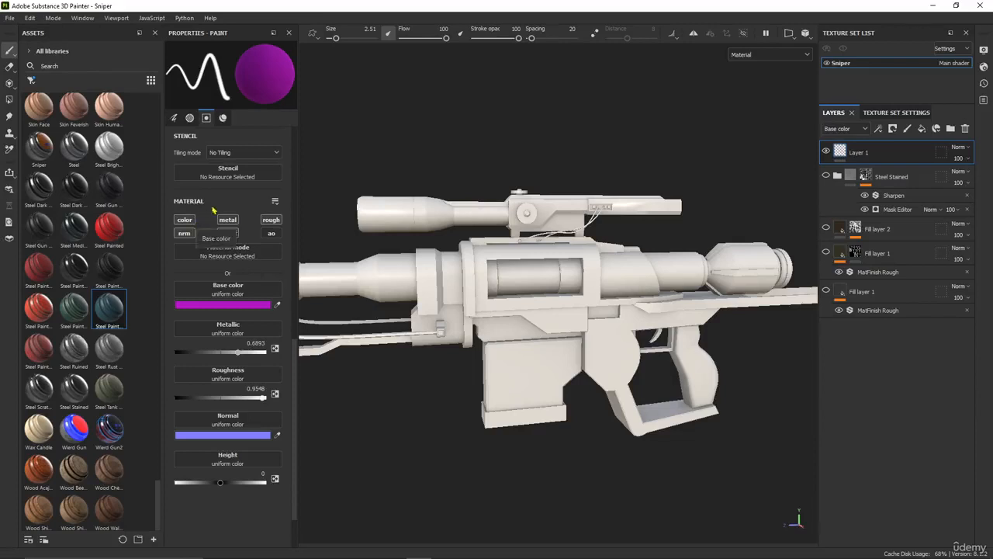
pyautogui.scroll(1, 226, 223)
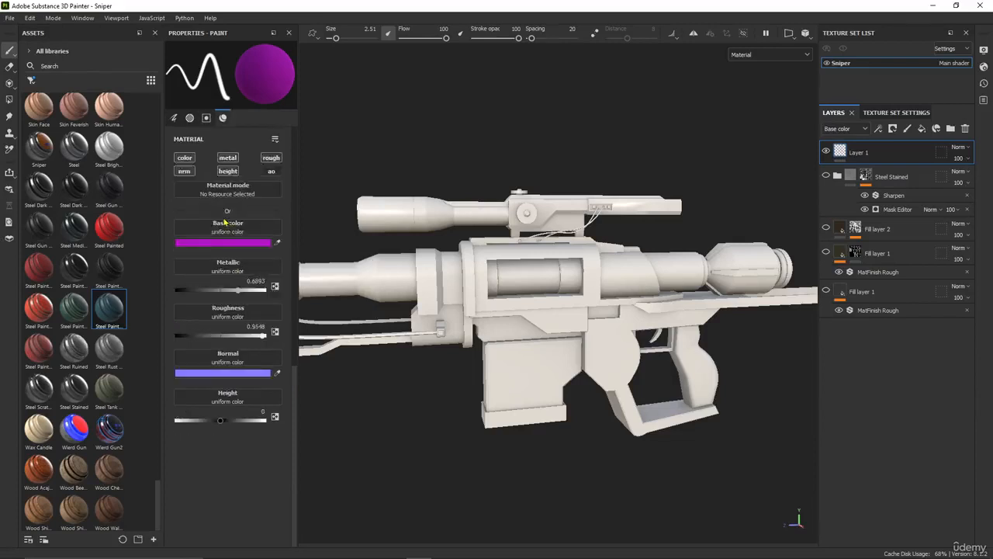
pyautogui.scroll(-1, 226, 223)
pyautogui.click(185, 220)
pyautogui.click(228, 219)
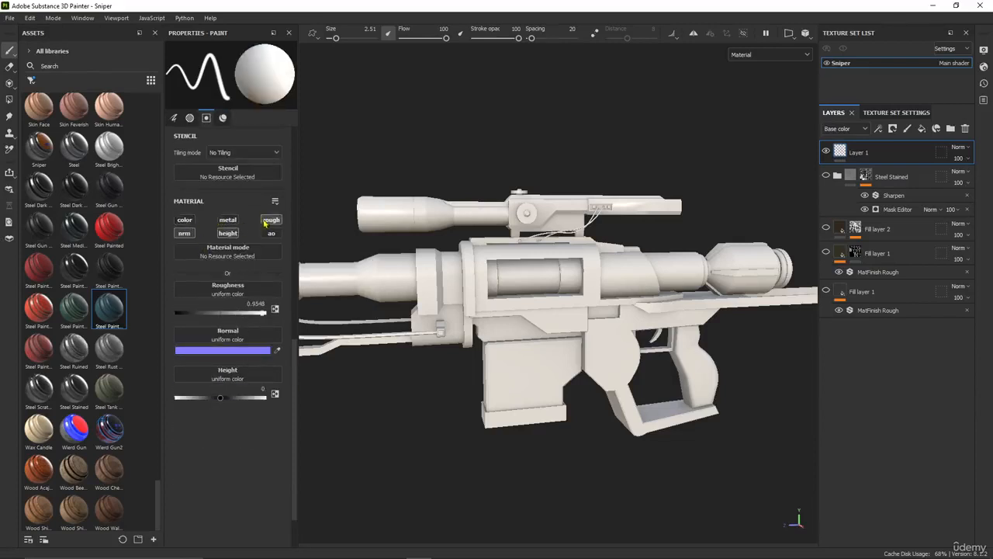
pyautogui.click(271, 219)
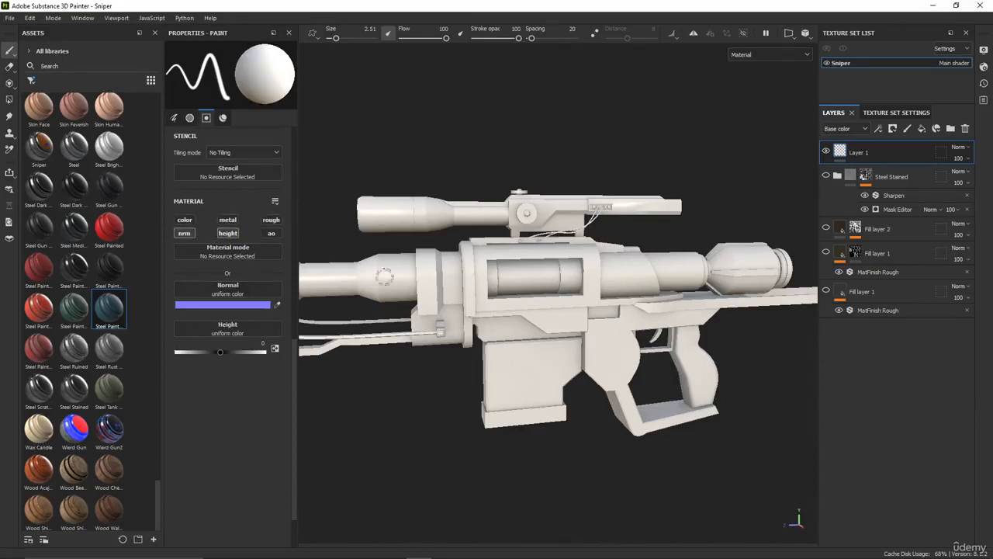
# Show the alphas in the asset library and choose the framed rectangle alpha with the grey centre
pyautogui.keyDown('alt'); pyautogui.moveTo(511, 268); pyautogui.dragTo(517, 335, button='middle'); pyautogui.keyUp('alt')
pyautogui.keyDown('alt'); pyautogui.moveTo(497, 337); pyautogui.dragTo(561, 331); pyautogui.keyUp('alt')
pyautogui.keyDown('alt'); pyautogui.moveTo(561, 330); pyautogui.dragTo(576, 295, button='middle'); pyautogui.keyUp('alt')
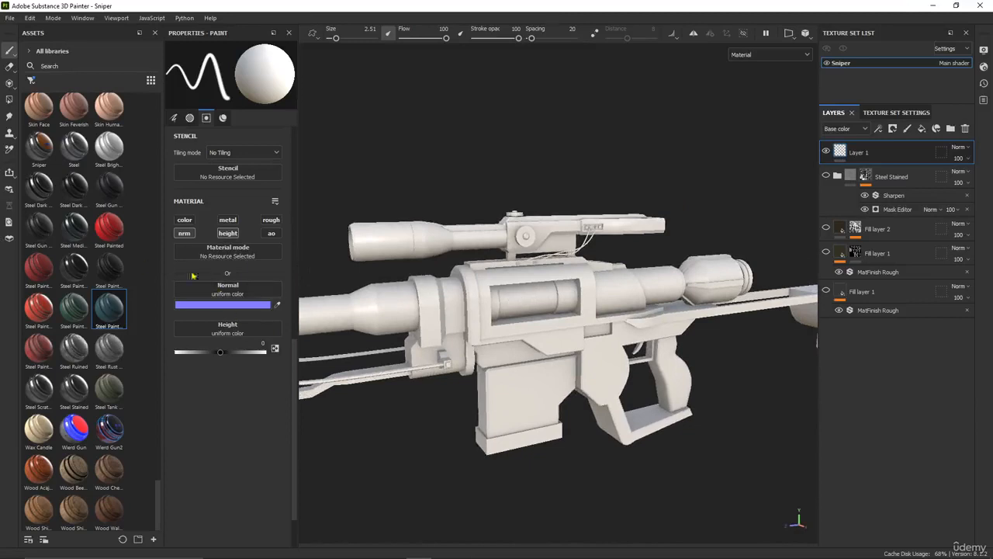
pyautogui.click(32, 81)
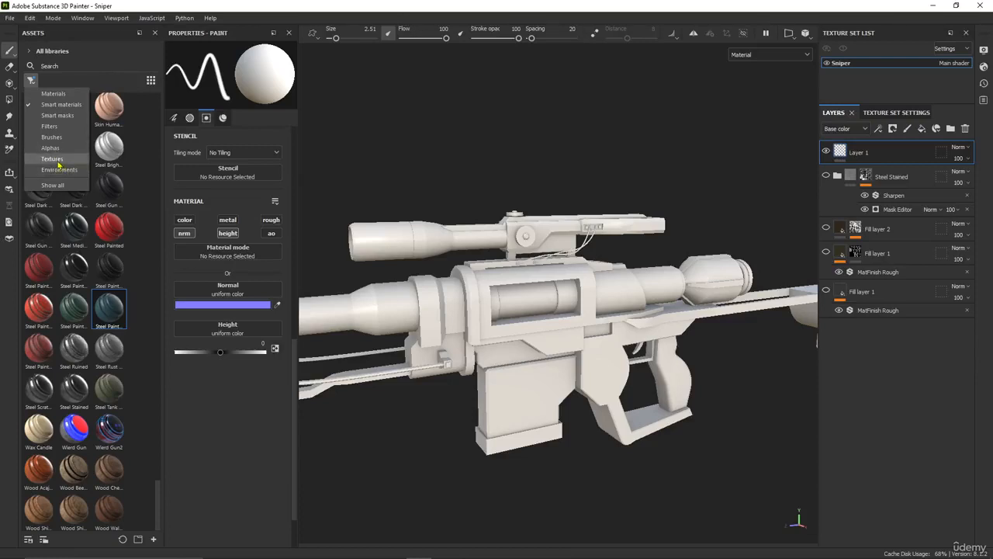
pyautogui.click(52, 158)
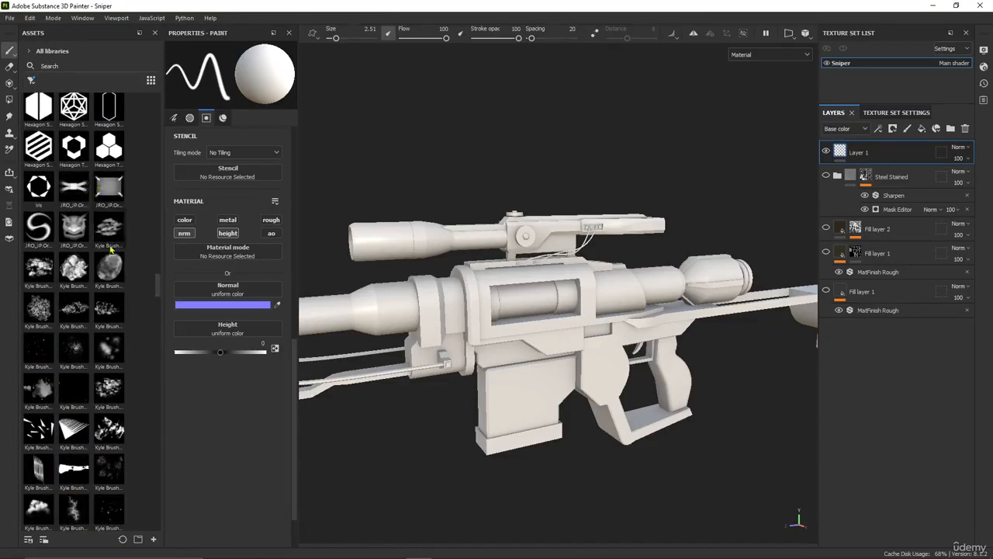
pyautogui.scroll(-10, 110, 248)
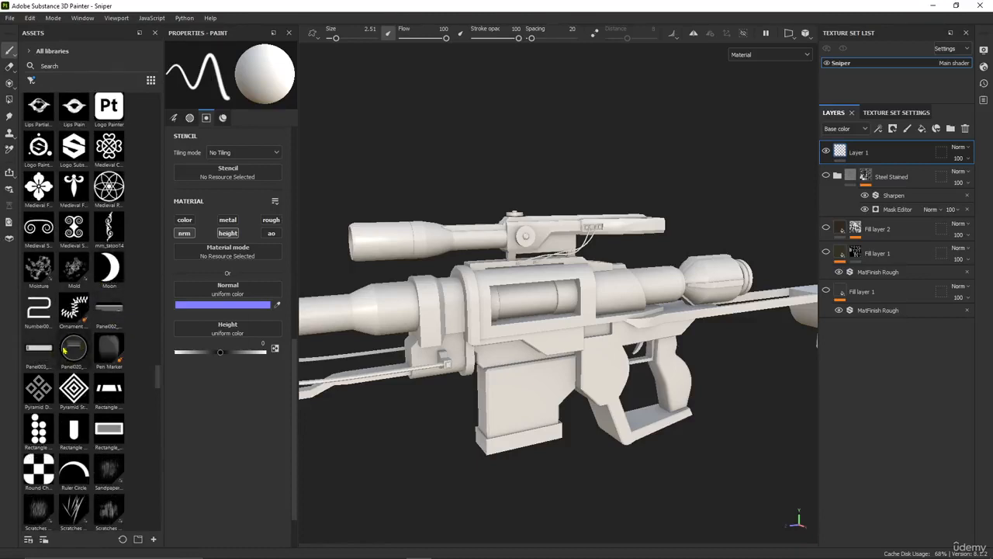
pyautogui.click(110, 432)
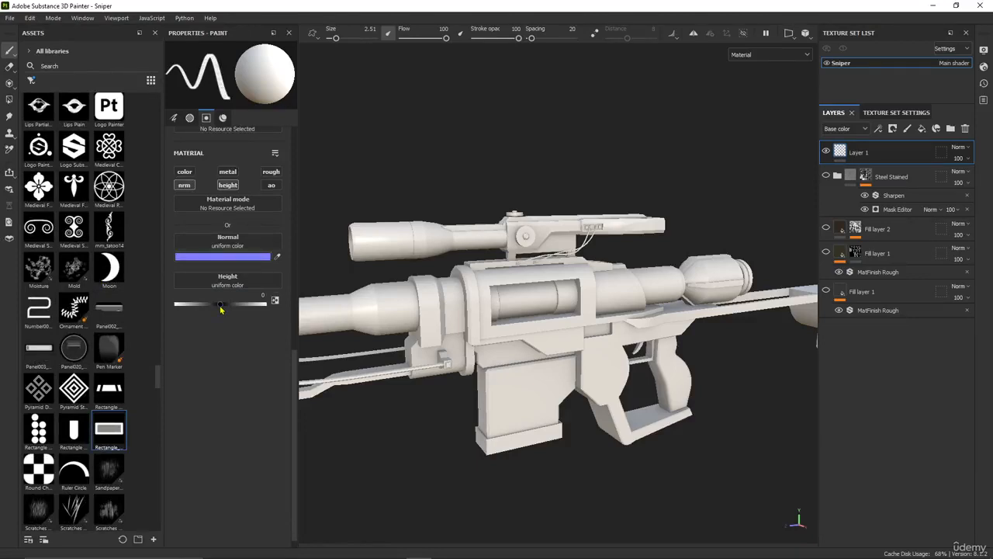
# Restrict the brush to the height channel at -0.2994 and set its size to 6.28
pyautogui.click(186, 185)
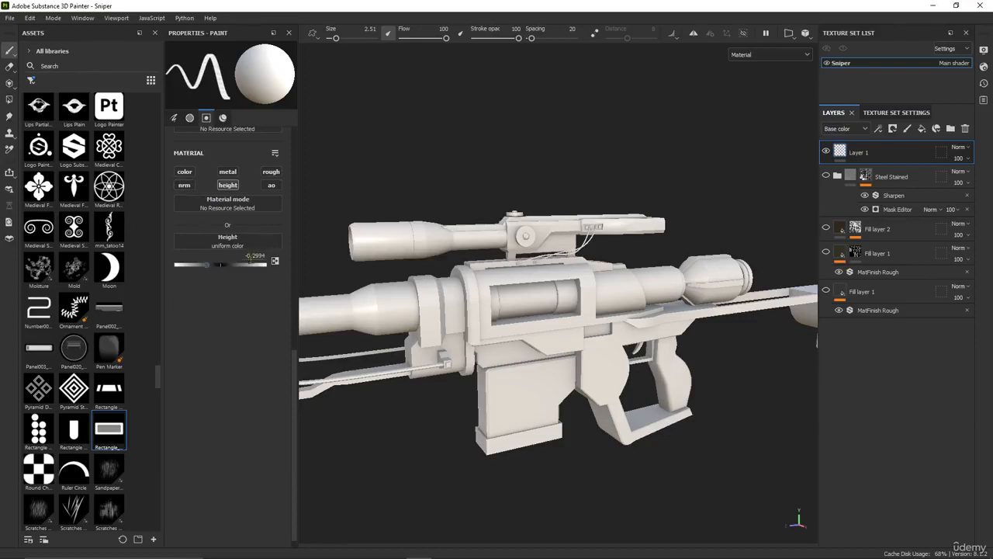
pyautogui.scroll(3, 530, 383)
pyautogui.keyDown('alt'); pyautogui.moveTo(530, 384); pyautogui.dragTo(494, 370); pyautogui.keyUp('alt')
pyautogui.keyDown('alt'); pyautogui.moveTo(494, 370); pyautogui.dragTo(492, 323, button='middle'); pyautogui.keyUp('alt')
pyautogui.scroll(3, 492, 323)
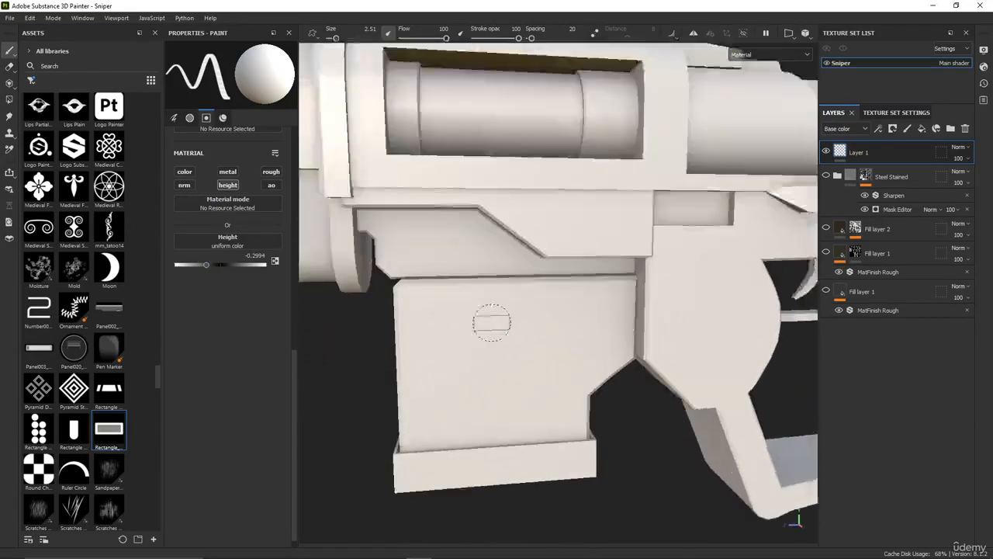
pyautogui.scroll(3, 492, 323)
pyautogui.moveTo(335, 38); pyautogui.dragTo(341, 38)
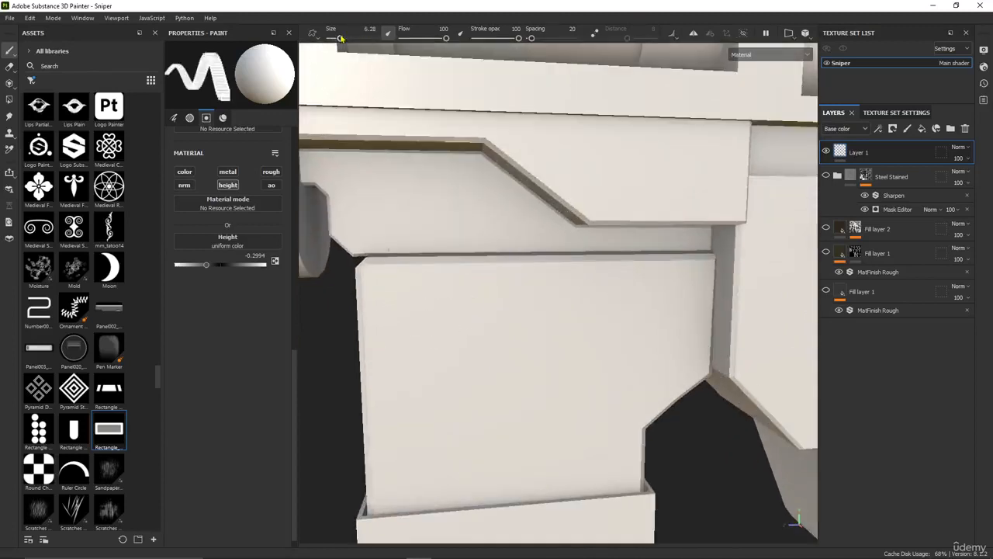
# Try stamping the rectangular vent detail near the upper front corner of the magazine's side without symmetry
pyautogui.scroll(-5, 466, 311)
pyautogui.click(466, 313)
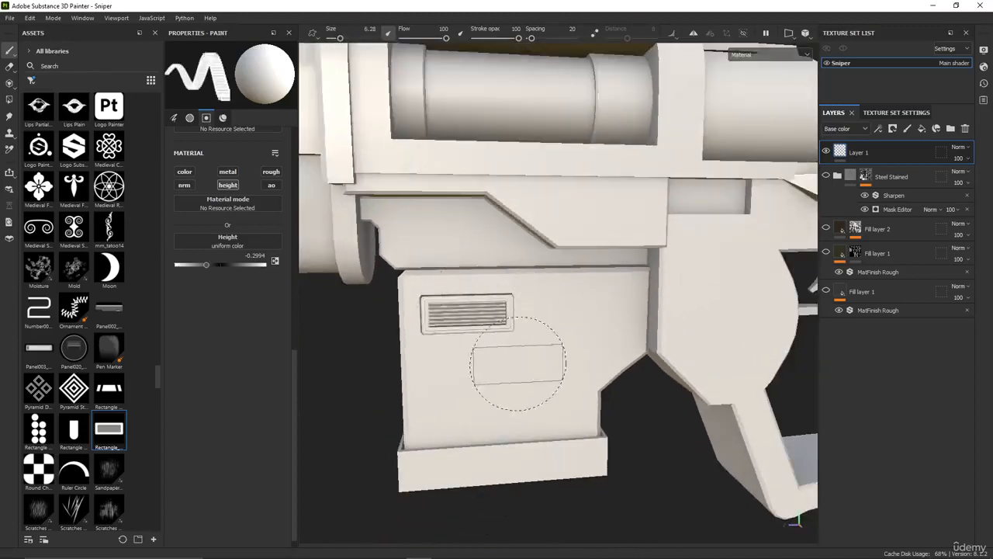
pyautogui.scroll(-3, 518, 363)
pyautogui.scroll(4, 508, 365)
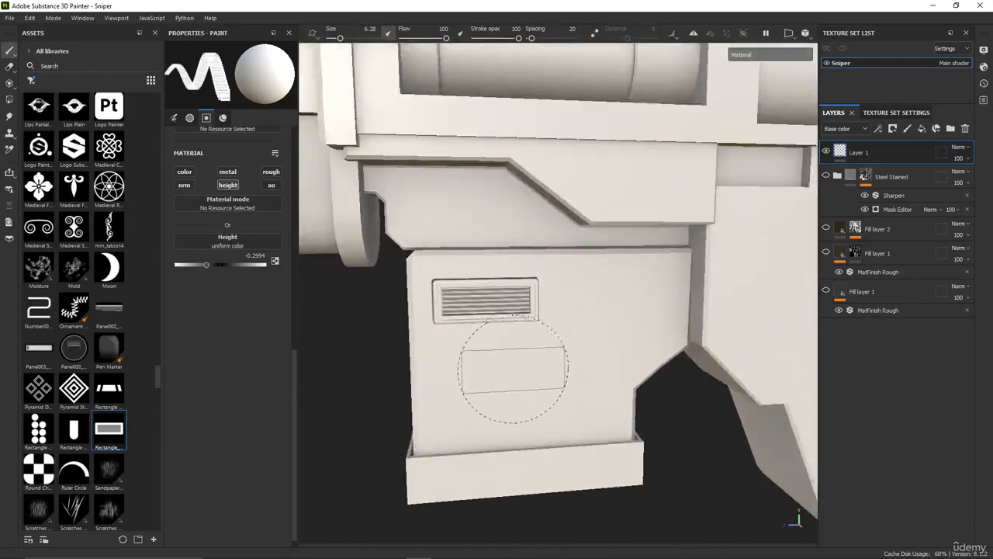
pyautogui.moveTo(512, 370)
pyautogui.keyDown('alt'); pyautogui.mouseDown()
pyautogui.moveTo(455, 355)
pyautogui.moveTo(588, 372)
pyautogui.moveTo(670, 351)
pyautogui.moveTo(512, 360)
pyautogui.mouseUp(); pyautogui.keyUp('alt')
pyautogui.scroll(-2, 476, 315)
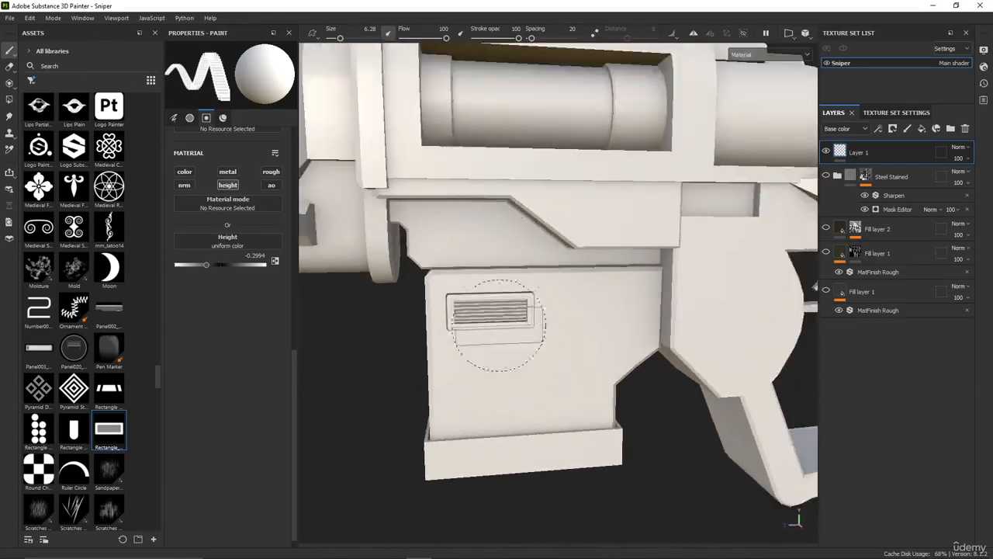
pyautogui.scroll(-2, 499, 288)
pyautogui.moveTo(499, 288); pyautogui.dragTo(498, 366, button='middle')
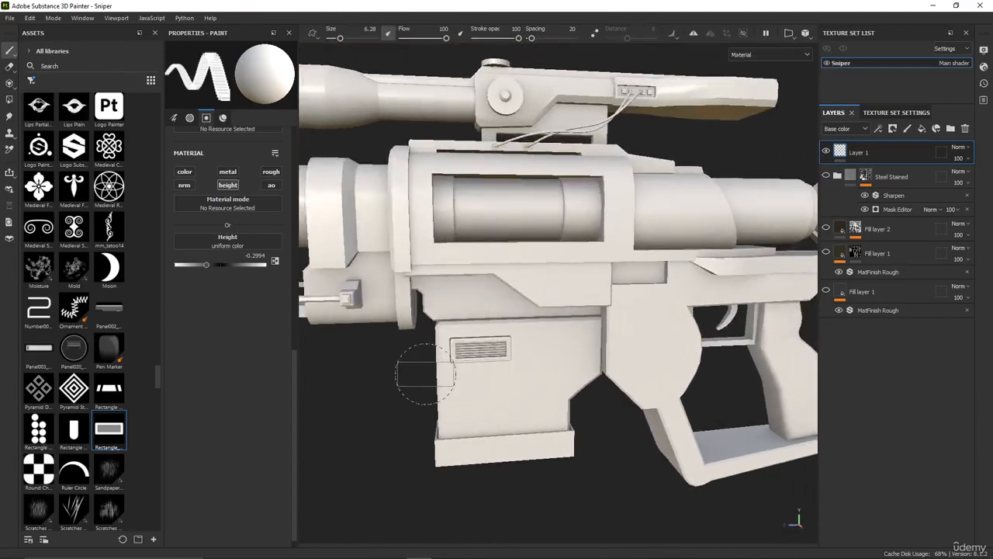
pyautogui.scroll(-2, 485, 316)
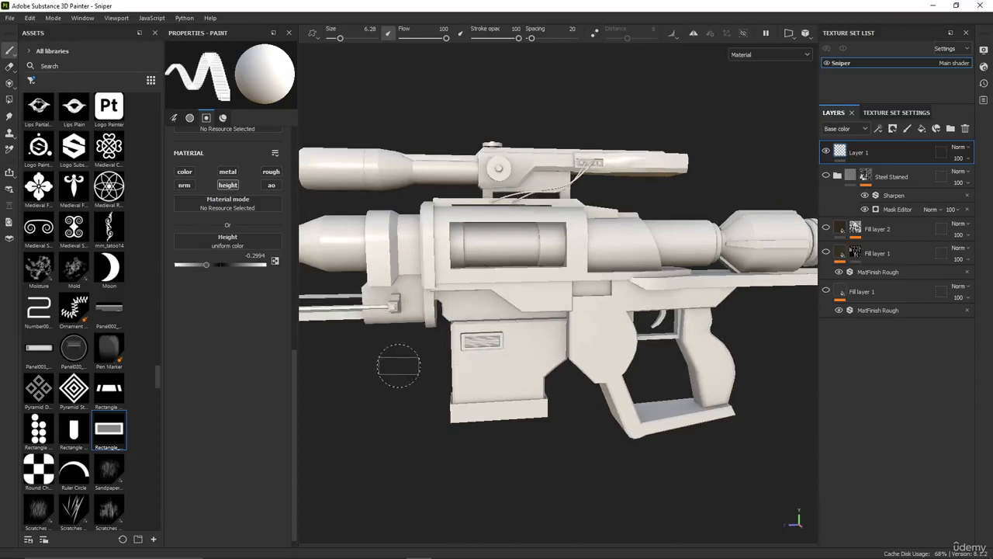
pyautogui.moveTo(675, 229)
pyautogui.keyDown('alt'); pyautogui.mouseDown()
pyautogui.moveTo(529, 246)
pyautogui.moveTo(495, 333)
pyautogui.mouseUp(); pyautogui.keyUp('alt')
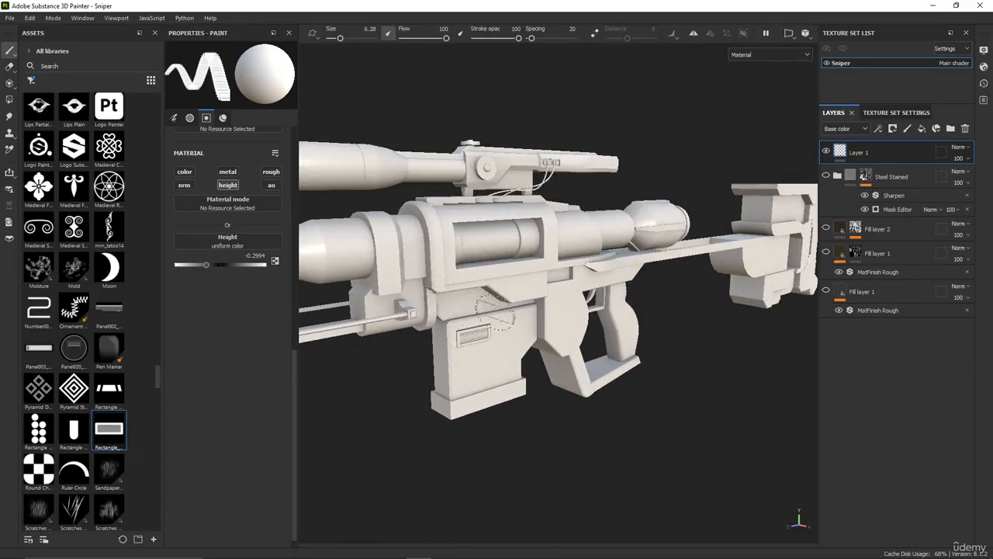
pyautogui.scroll(5, 494, 315)
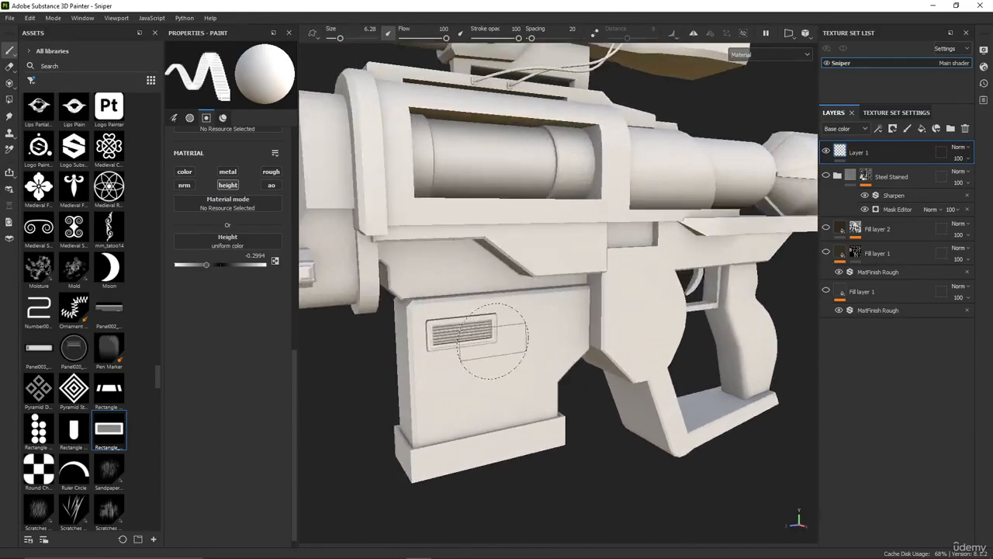
pyautogui.scroll(-5, 493, 338)
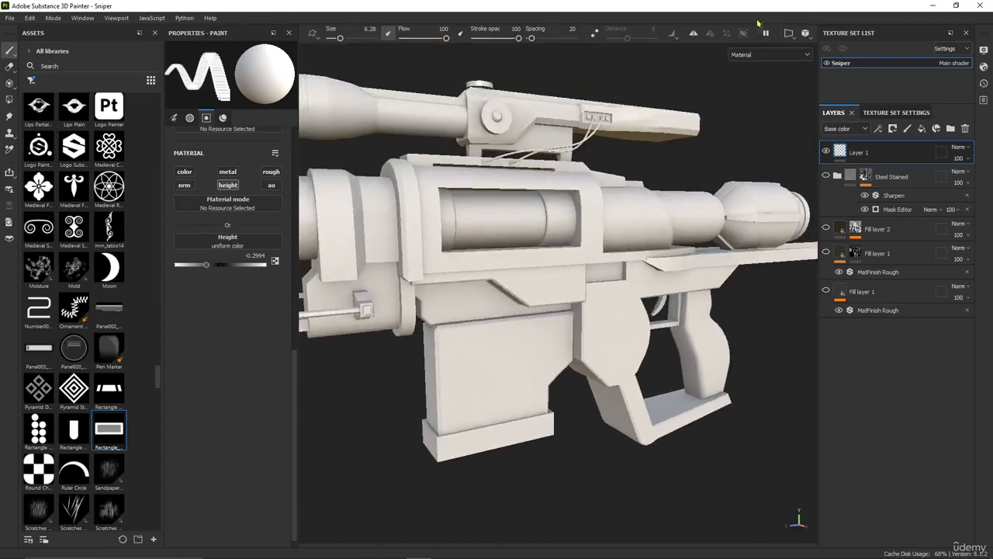
# Turn on mirror symmetry for painting and check the symmetry line from above the scope
pyautogui.click(693, 34)
pyautogui.keyDown('alt'); pyautogui.moveTo(683, 117); pyautogui.dragTo(698, 40); pyautogui.keyUp('alt')
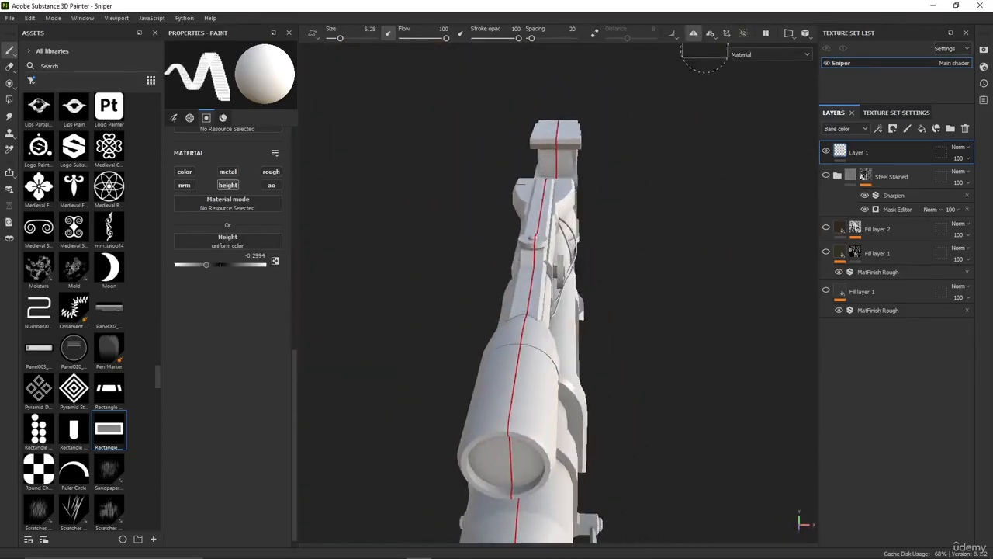
pyautogui.click(707, 34)
pyautogui.moveTo(603, 245)
pyautogui.keyDown('alt'); pyautogui.mouseDown()
pyautogui.moveTo(596, 214)
pyautogui.moveTo(610, 191)
pyautogui.moveTo(610, 199)
pyautogui.moveTo(598, 186)
pyautogui.mouseUp(); pyautogui.keyUp('alt')
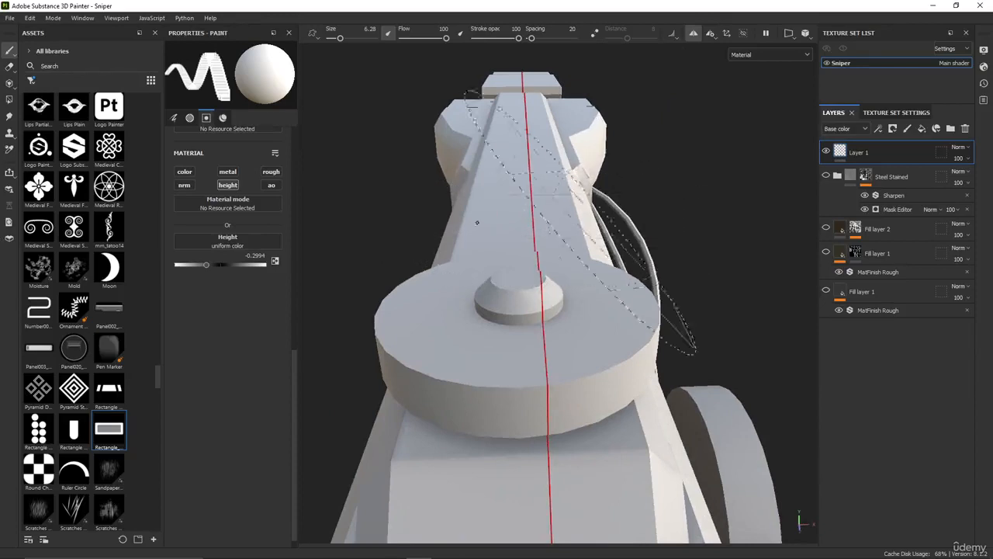
# Centre the Mirror X symmetry plane on the rifle, trying offsets of 0.001 and -0.005 and settling on -0.002
pyautogui.click(710, 35)
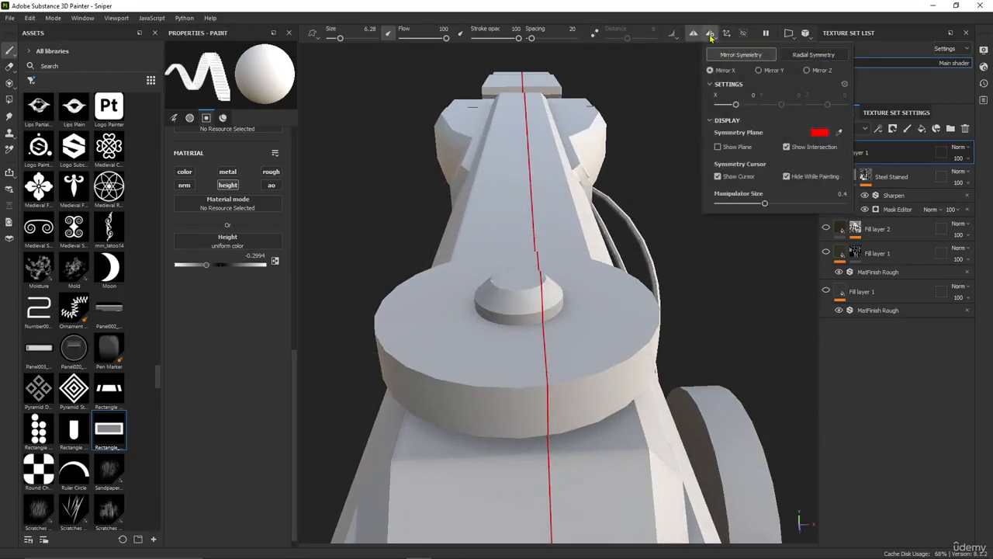
pyautogui.doubleClick(749, 95)
pyautogui.write('0.001')
pyautogui.press('Return')
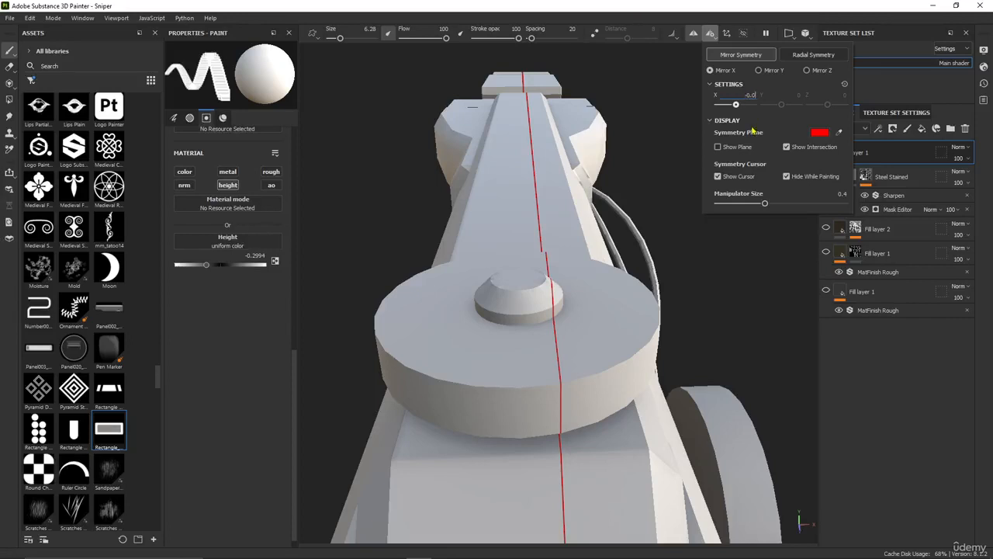
pyautogui.write('-0.005')
pyautogui.press('Return')
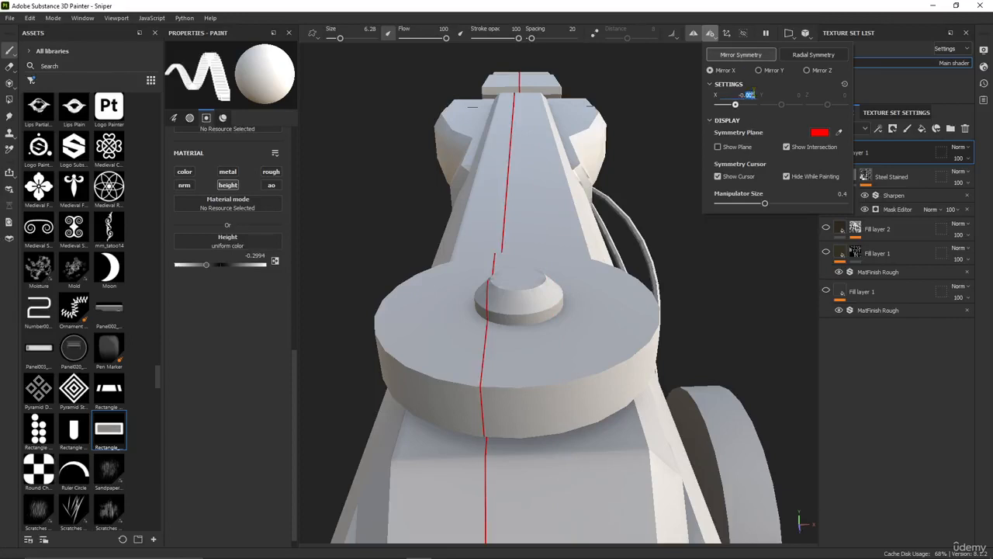
pyautogui.write('2')
pyautogui.press('Return')
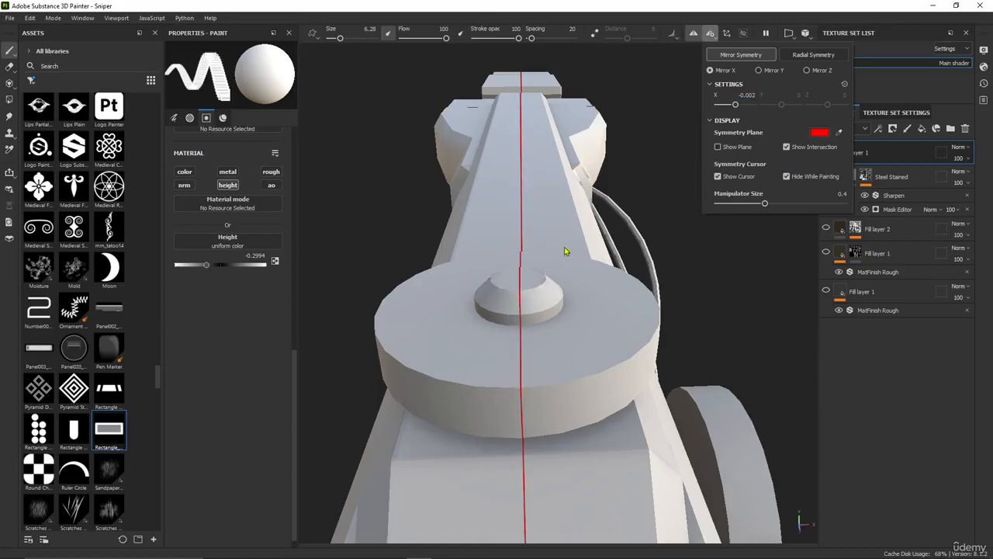
pyautogui.click(710, 34)
# Stamp the rectangular vent near the upper front corner of the magazine's side with symmetry on
pyautogui.scroll(-3, 614, 199)
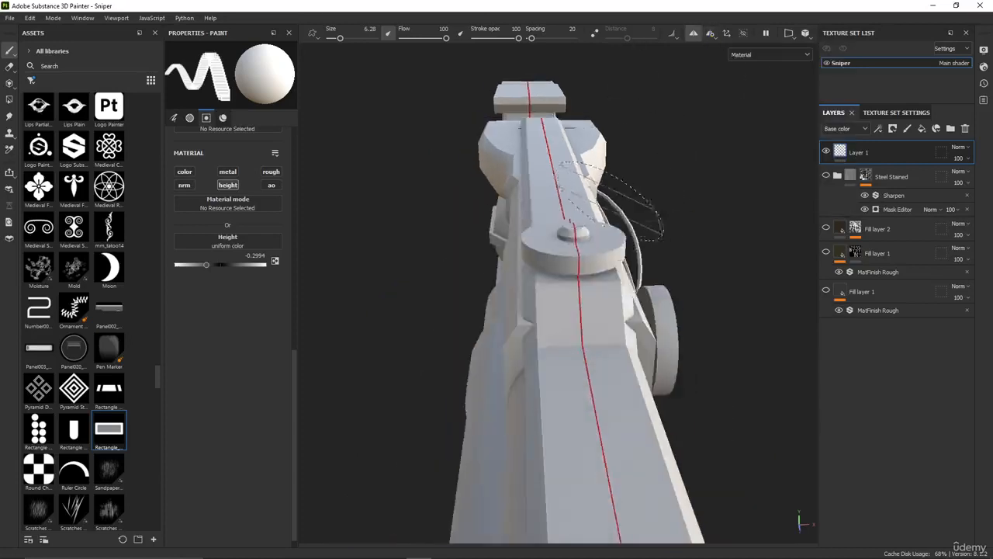
pyautogui.keyDown('alt'); pyautogui.moveTo(666, 223); pyautogui.dragTo(549, 266); pyautogui.keyUp('alt')
pyautogui.keyDown('alt'); pyautogui.moveTo(687, 186); pyautogui.dragTo(508, 311, button='middle'); pyautogui.keyUp('alt')
pyautogui.scroll(3, 465, 292)
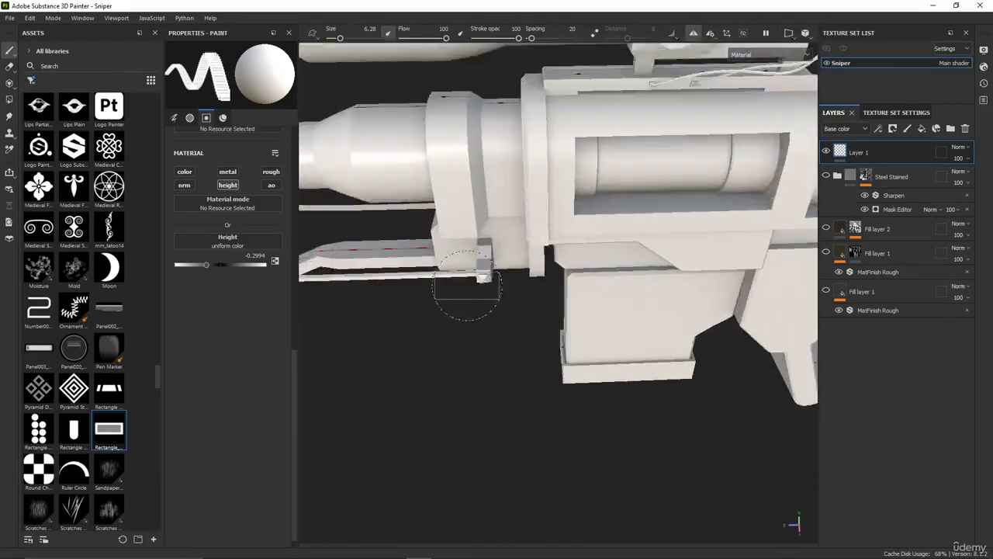
pyautogui.keyDown('alt'); pyautogui.moveTo(587, 301); pyautogui.dragTo(606, 284); pyautogui.keyUp('alt')
pyautogui.keyDown('alt'); pyautogui.moveTo(607, 284); pyautogui.dragTo(520, 246, button='middle'); pyautogui.keyUp('alt')
pyautogui.scroll(3, 521, 250)
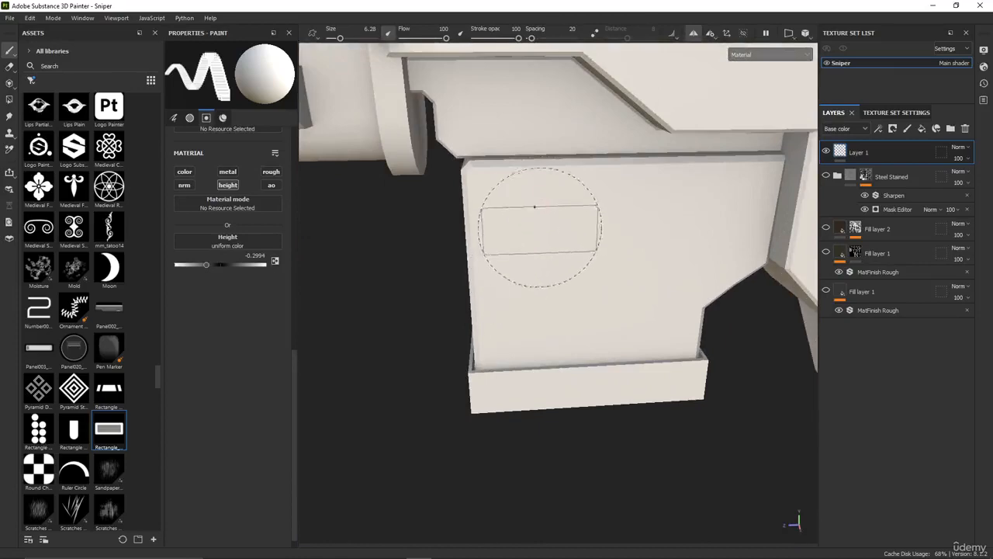
pyautogui.click(544, 210)
pyautogui.moveTo(449, 315)
pyautogui.keyDown('alt'); pyautogui.mouseDown()
pyautogui.moveTo(818, 292)
pyautogui.moveTo(490, 311)
pyautogui.moveTo(460, 301)
pyautogui.mouseUp(); pyautogui.keyUp('alt')
pyautogui.scroll(-3, 509, 250)
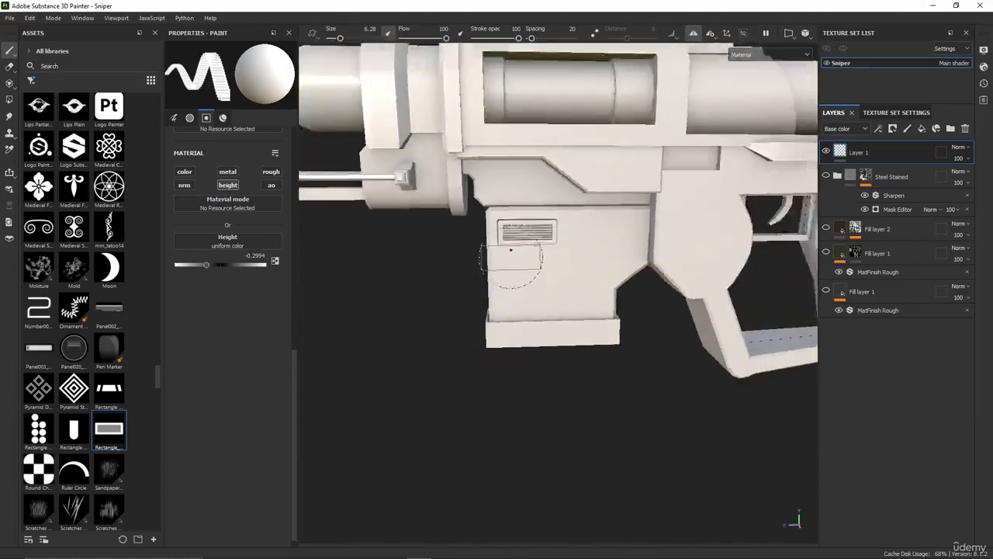
# Undo the rectangular vent stamp on the magazine's side
pyautogui.scroll(-4, 510, 250)
pyautogui.keyDown('alt'); pyautogui.moveTo(536, 268); pyautogui.dragTo(513, 295, button='middle'); pyautogui.keyUp('alt')
pyautogui.hotkey('ctrl', 'z')
pyautogui.scroll(5, 492, 250)
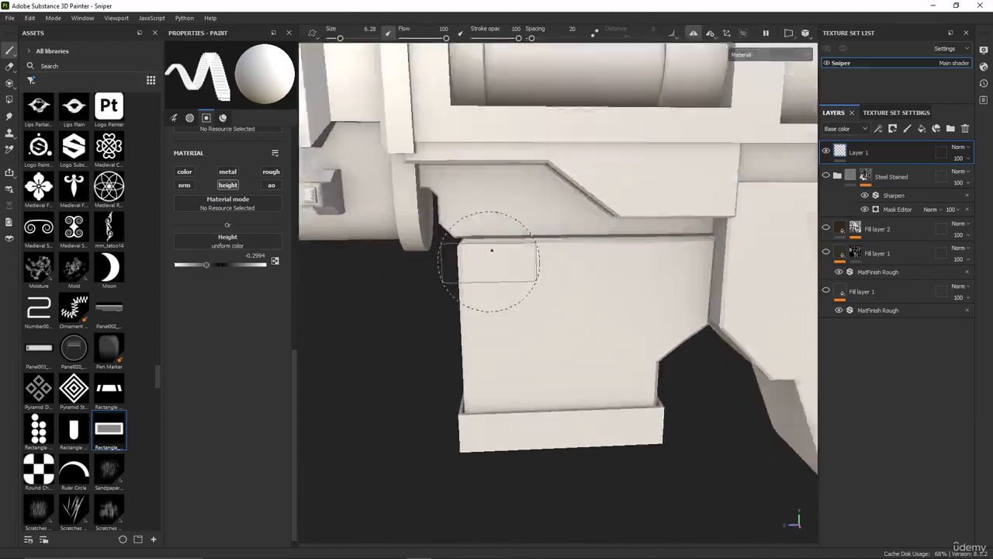
# Stamp the rectangular vent on the recessed body panel just above the magazine's upper front corner
pyautogui.scroll(6, 491, 250)
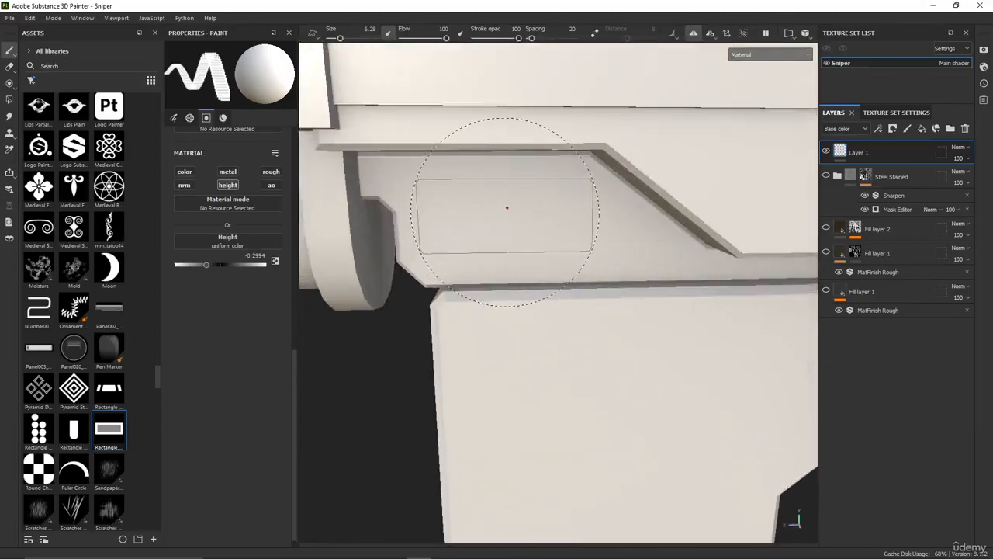
pyautogui.click(508, 207)
pyautogui.scroll(-6, 510, 264)
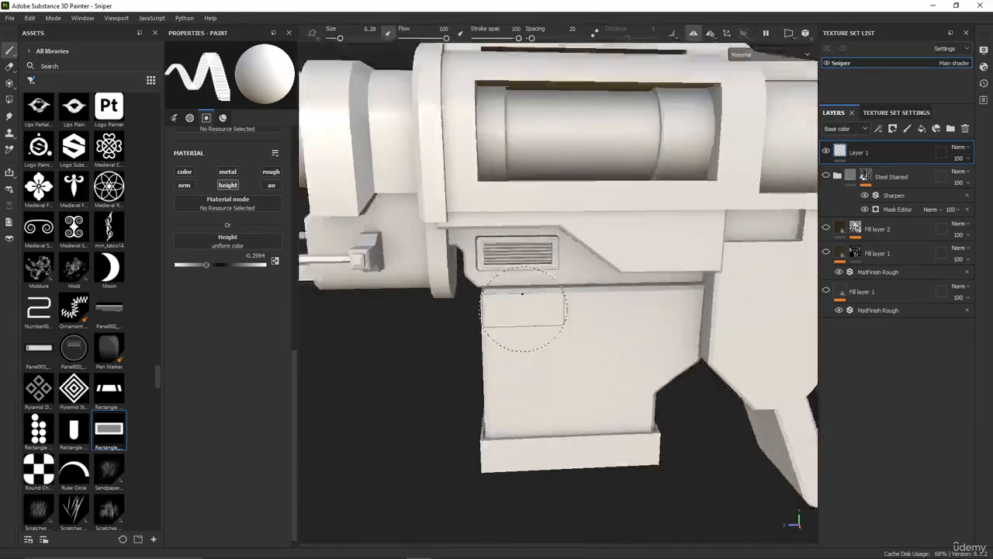
pyautogui.scroll(4, 512, 275)
pyautogui.keyDown('alt'); pyautogui.moveTo(513, 276); pyautogui.dragTo(470, 313, button='middle'); pyautogui.keyUp('alt')
pyautogui.keyDown('alt'); pyautogui.moveTo(470, 313); pyautogui.dragTo(443, 310); pyautogui.keyUp('alt')
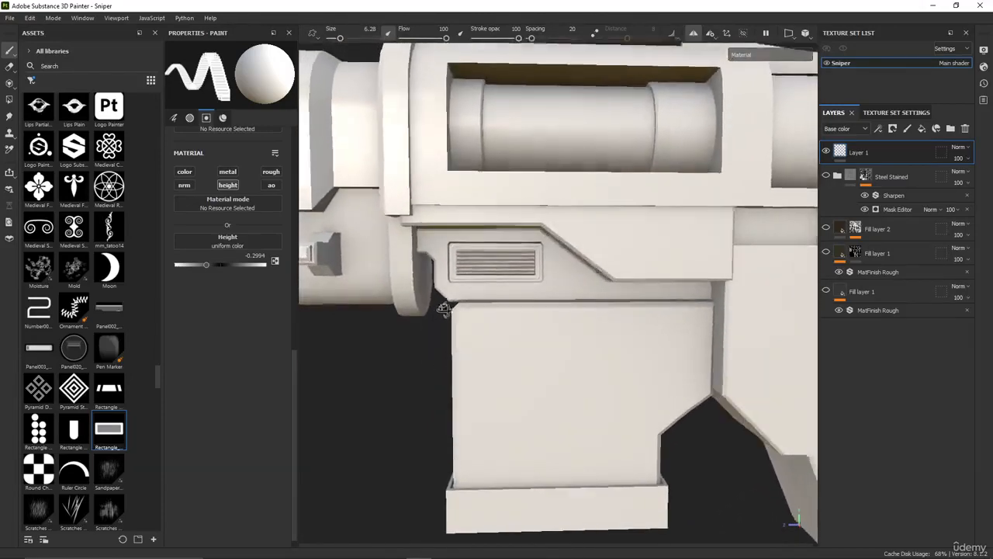
# Try stamping the Sign Minus alpha on the raised body panel behind the vent
pyautogui.scroll(-3, 105, 383)
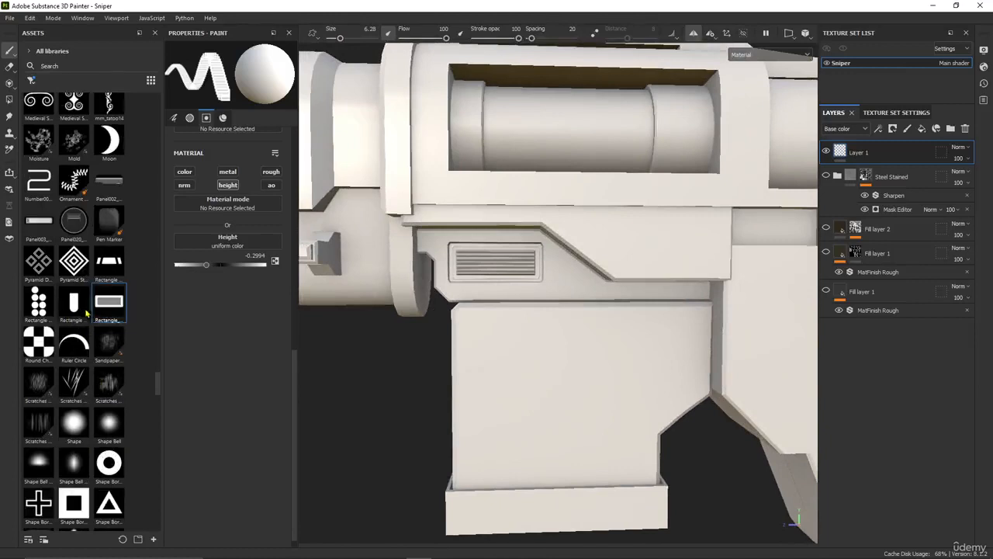
pyautogui.scroll(-3, 89, 408)
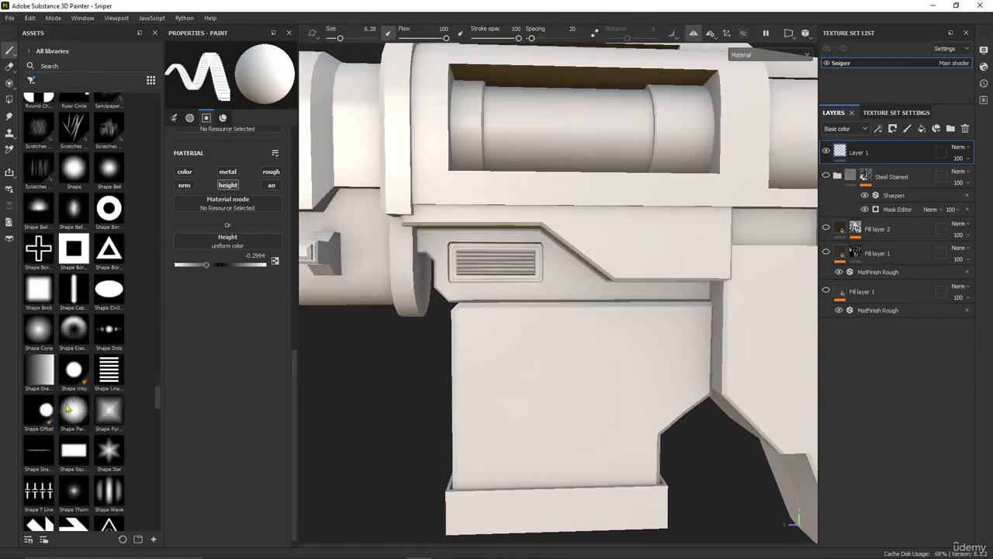
pyautogui.moveTo(76, 397)
pyautogui.scroll(-5, 143, 254)
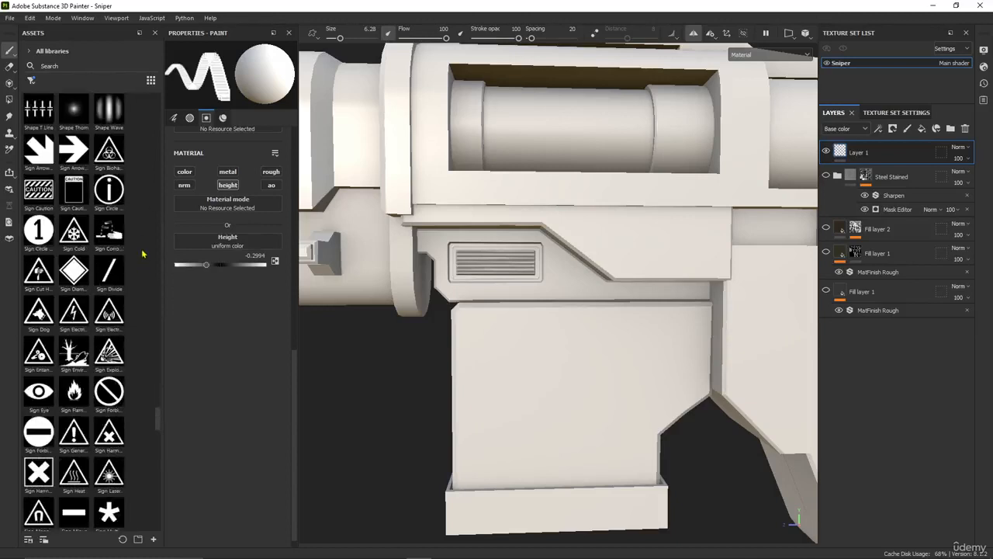
pyautogui.scroll(-2, 89, 309)
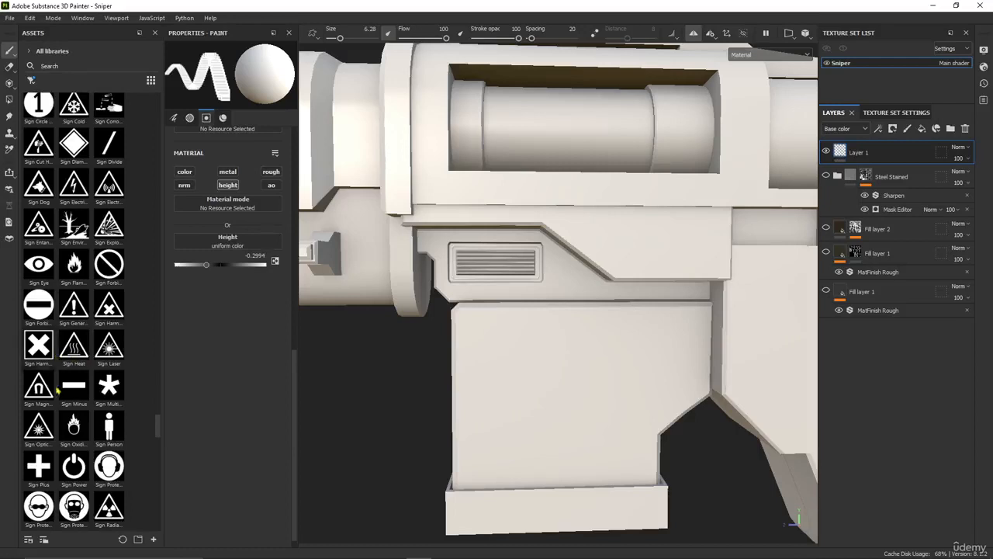
pyautogui.click(74, 385)
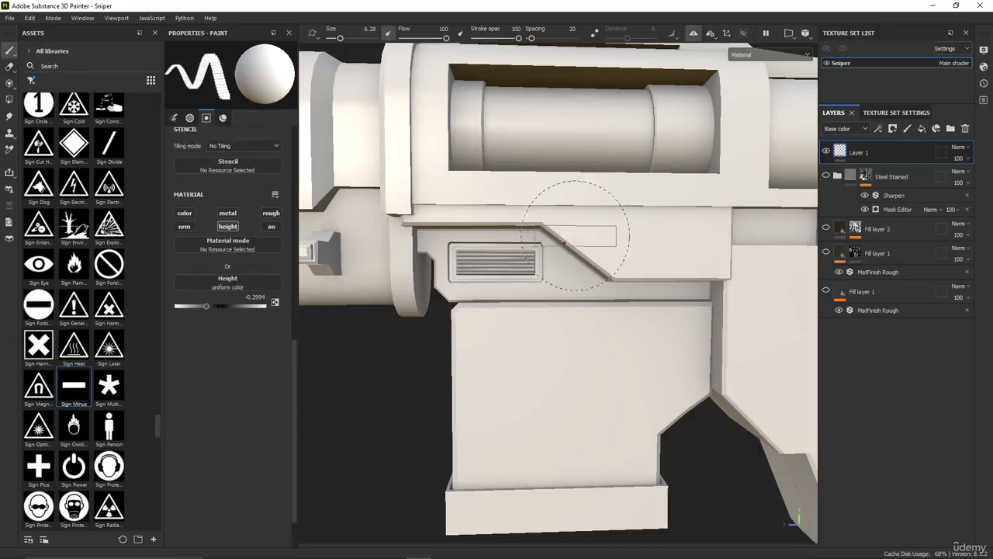
pyautogui.click(647, 235)
pyautogui.scroll(-2, 635, 342)
pyautogui.keyDown('alt'); pyautogui.moveTo(605, 339); pyautogui.dragTo(488, 381, button='middle'); pyautogui.keyUp('alt')
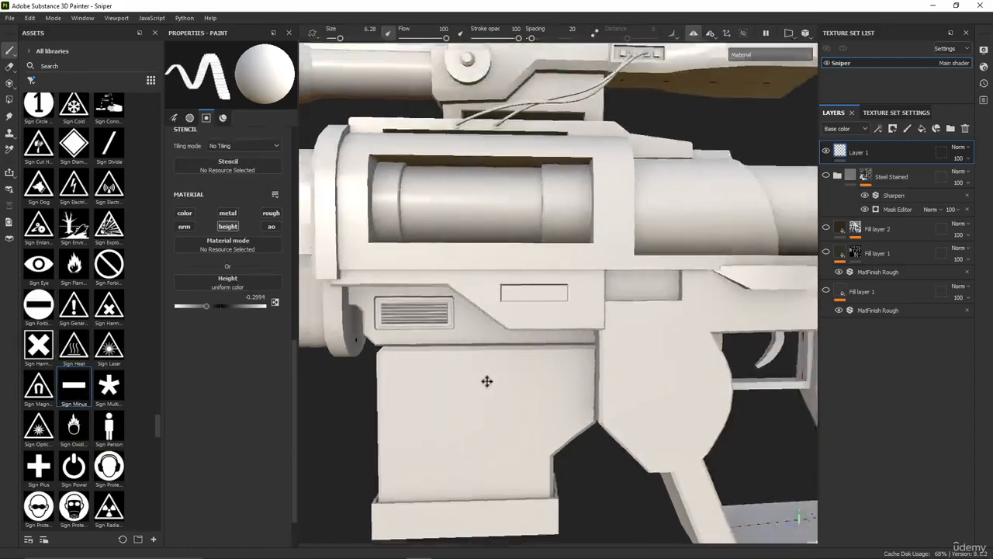
pyautogui.scroll(3, 483, 369)
# Stamp the Slot007_heights alpha on the raised body panel behind the vent, near its upper edge
pyautogui.scroll(-4, 109, 419)
pyautogui.click(39, 411)
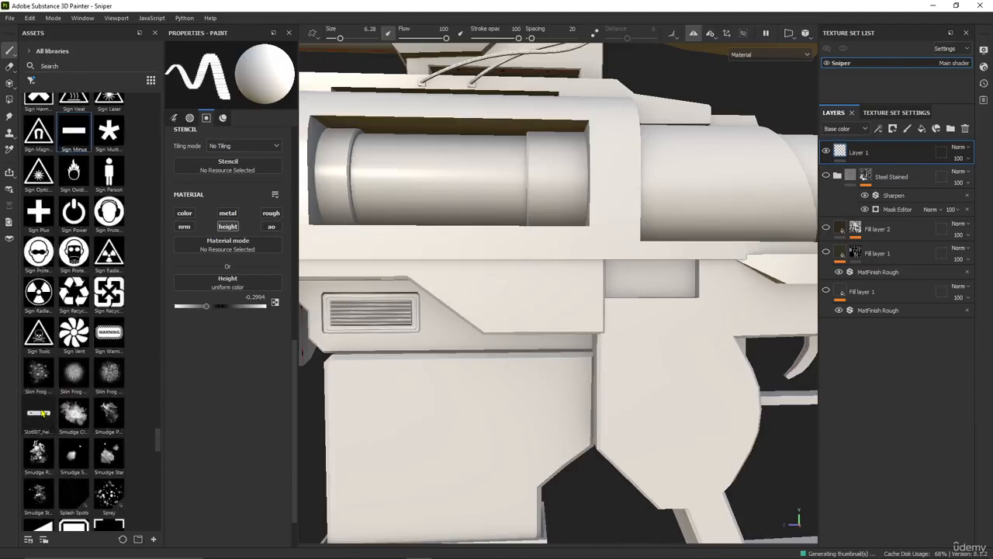
pyautogui.click(522, 280)
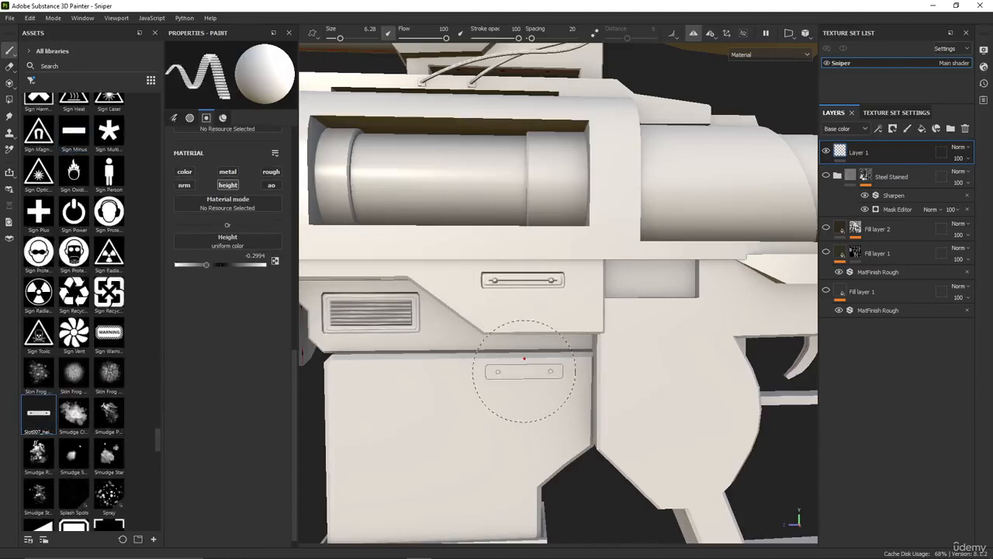
pyautogui.scroll(-3, 524, 357)
pyautogui.keyDown('alt'); pyautogui.moveTo(443, 394); pyautogui.dragTo(452, 380, button='middle'); pyautogui.keyUp('alt')
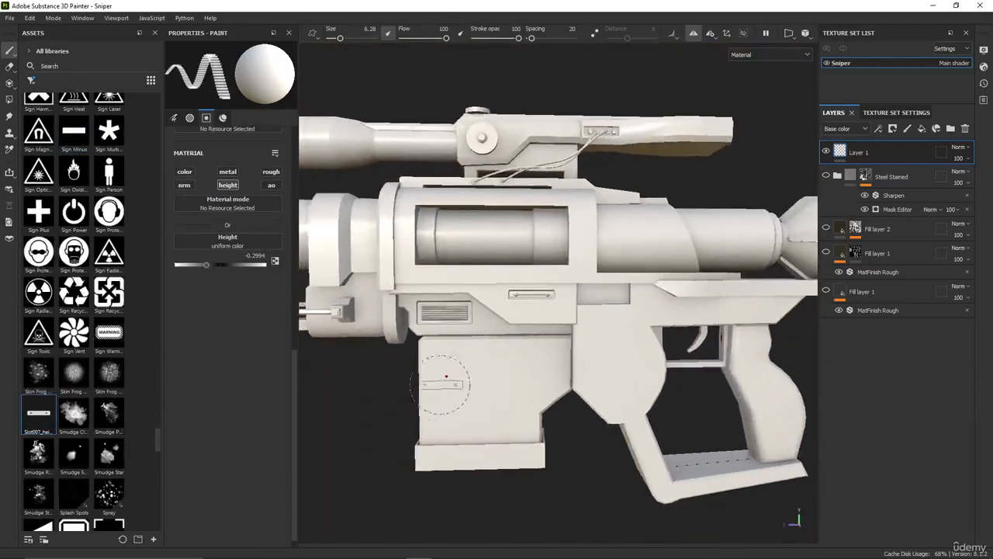
pyautogui.scroll(3, 450, 371)
pyautogui.keyDown('alt'); pyautogui.moveTo(367, 395); pyautogui.dragTo(317, 406, button='middle'); pyautogui.keyUp('alt')
pyautogui.scroll(-2, 98, 365)
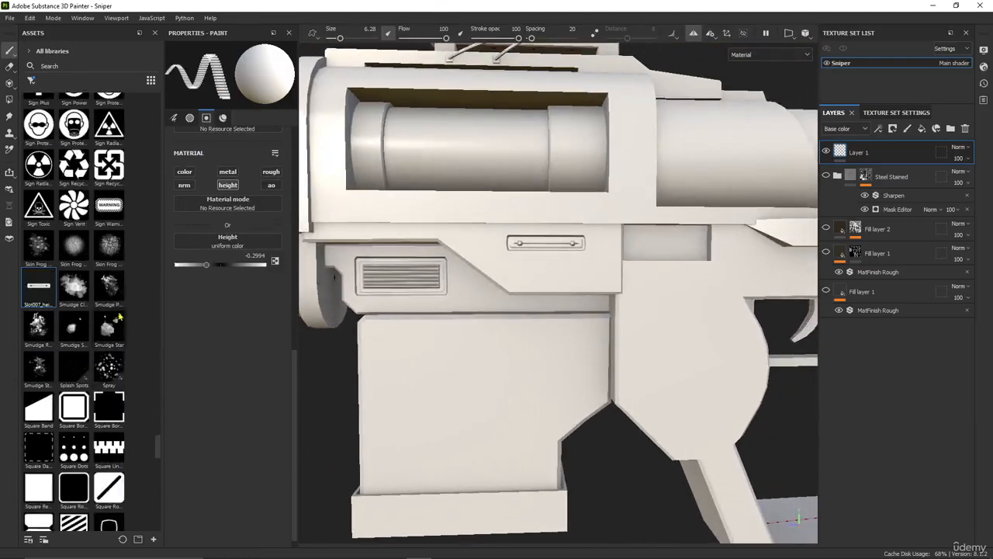
pyautogui.scroll(-8, 97, 363)
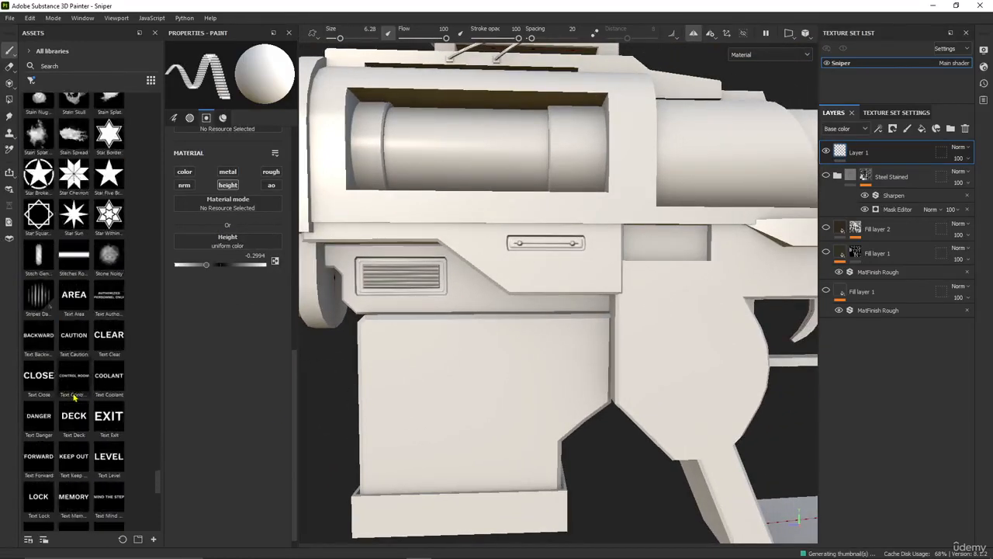
pyautogui.scroll(-10, 97, 363)
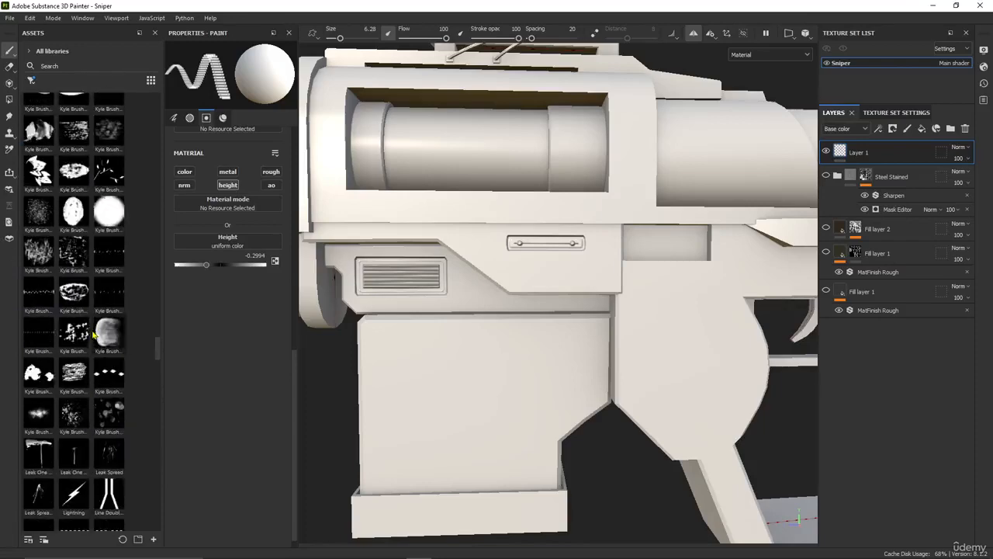
pyautogui.scroll(-10, 93, 335)
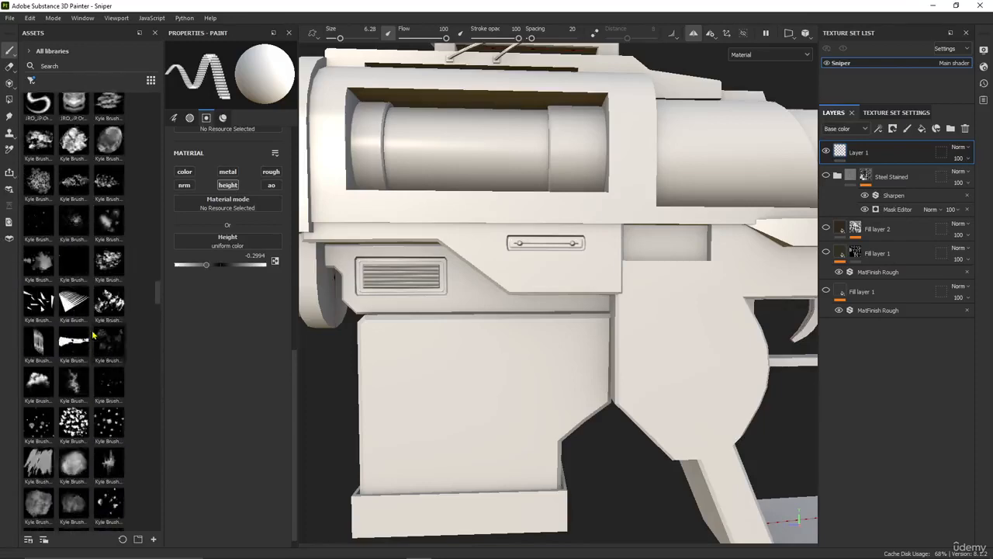
pyautogui.scroll(10, 92, 330)
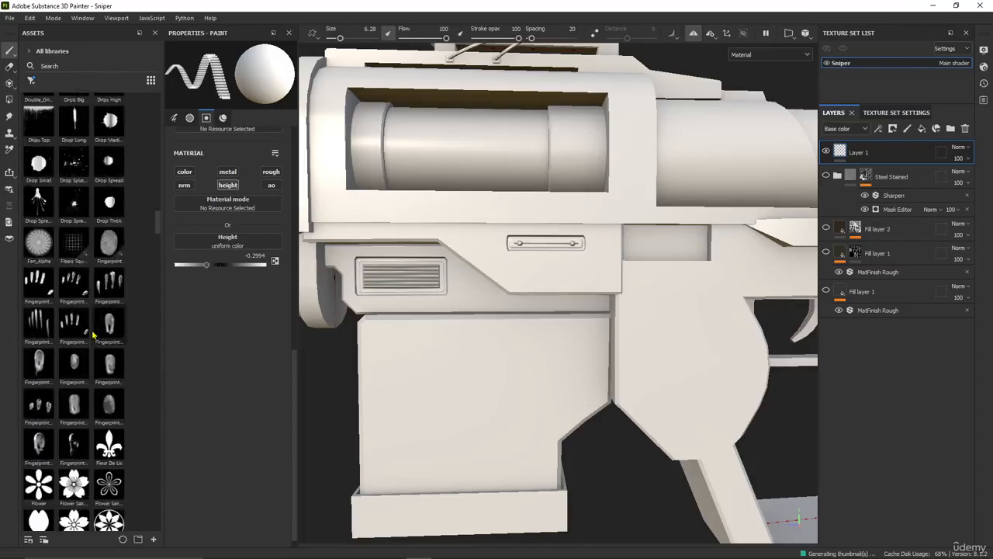
pyautogui.scroll(3, 92, 333)
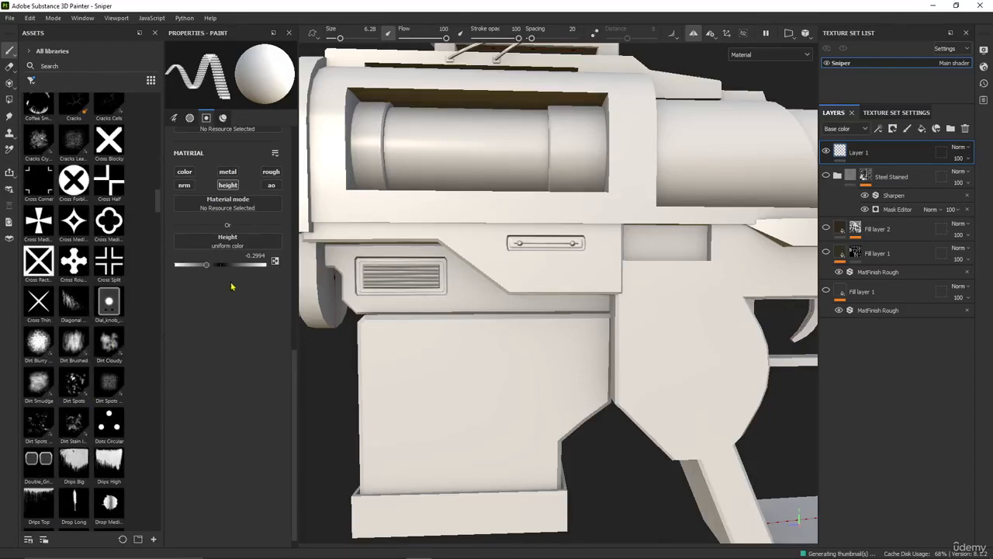
# Limit the brush material to the normal channel, with height off, and show the texture assets
pyautogui.click(227, 185)
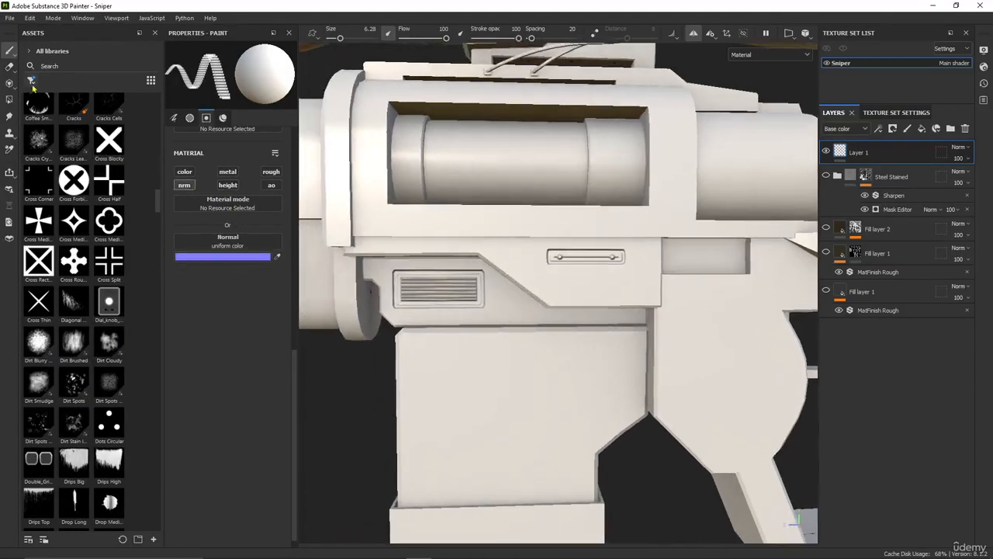
pyautogui.click(32, 84)
pyautogui.click(58, 161)
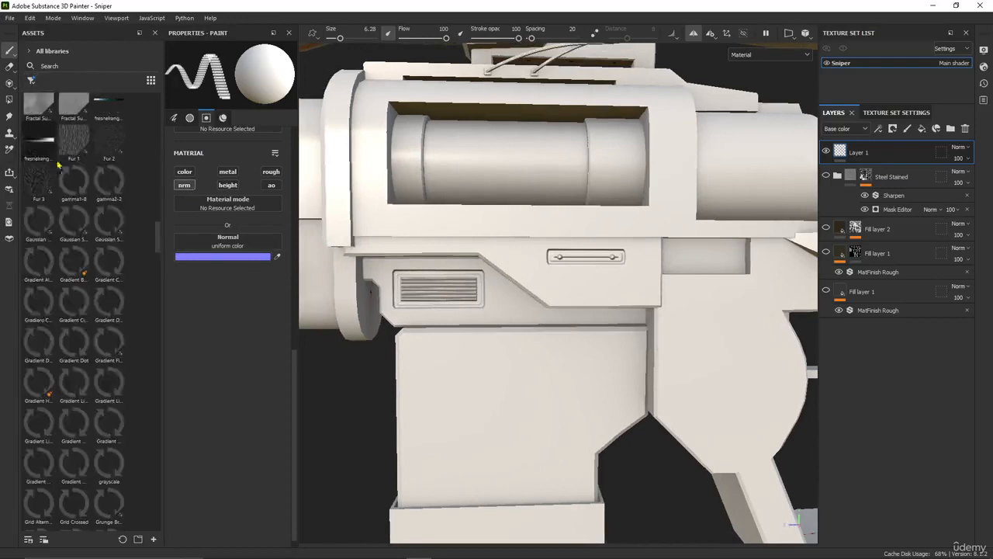
# Assign the panel_03 normal map to the brush's Normal channel
pyautogui.scroll(-10, 58, 164)
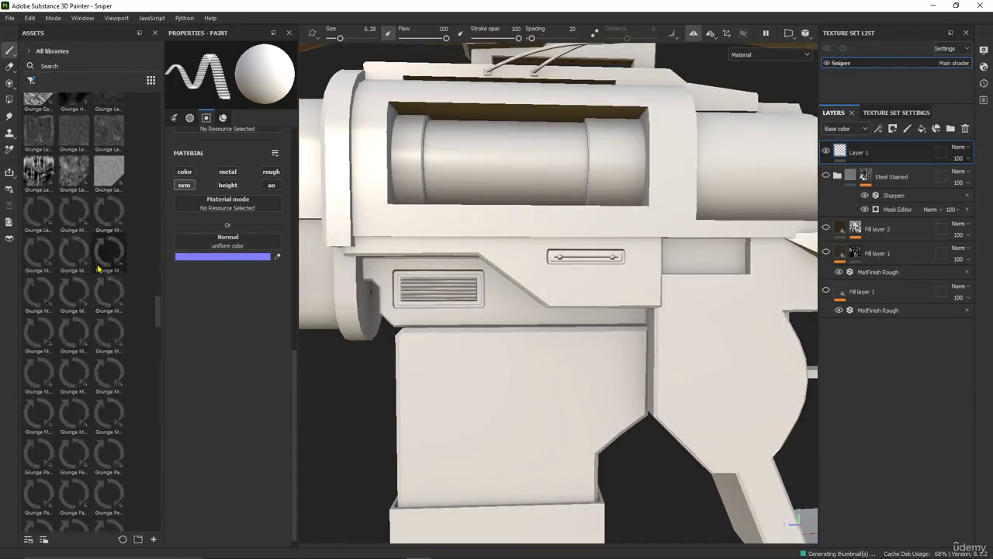
pyautogui.scroll(-5, 97, 267)
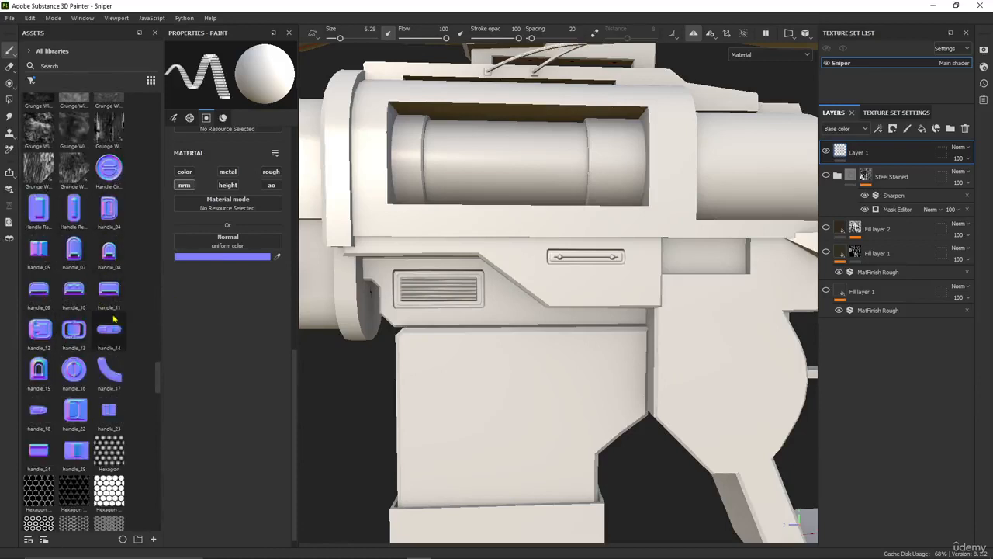
pyautogui.scroll(-10, 109, 330)
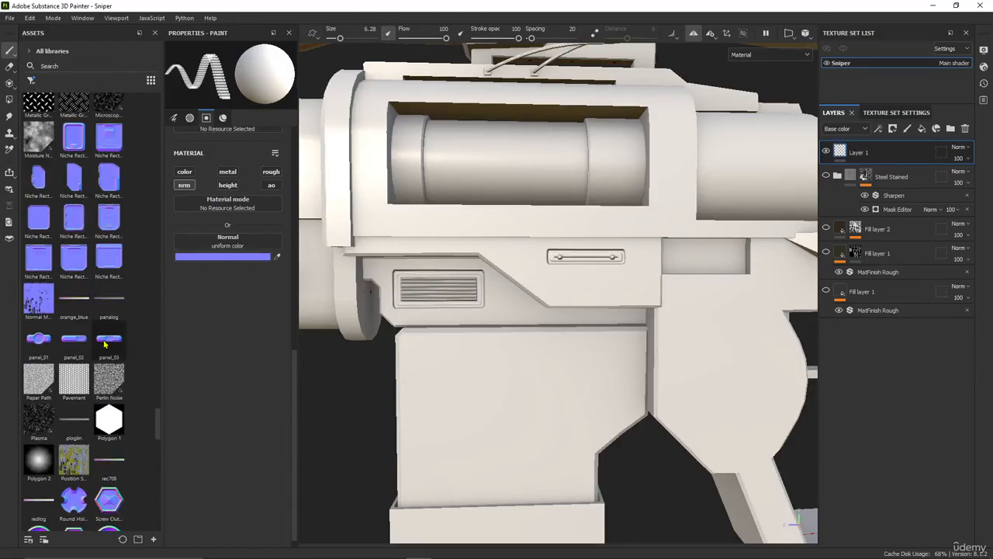
pyautogui.moveTo(177, 277)
pyautogui.mouseDown()
pyautogui.moveTo(124, 344)
pyautogui.moveTo(200, 248)
pyautogui.moveTo(222, 245)
pyautogui.mouseUp()
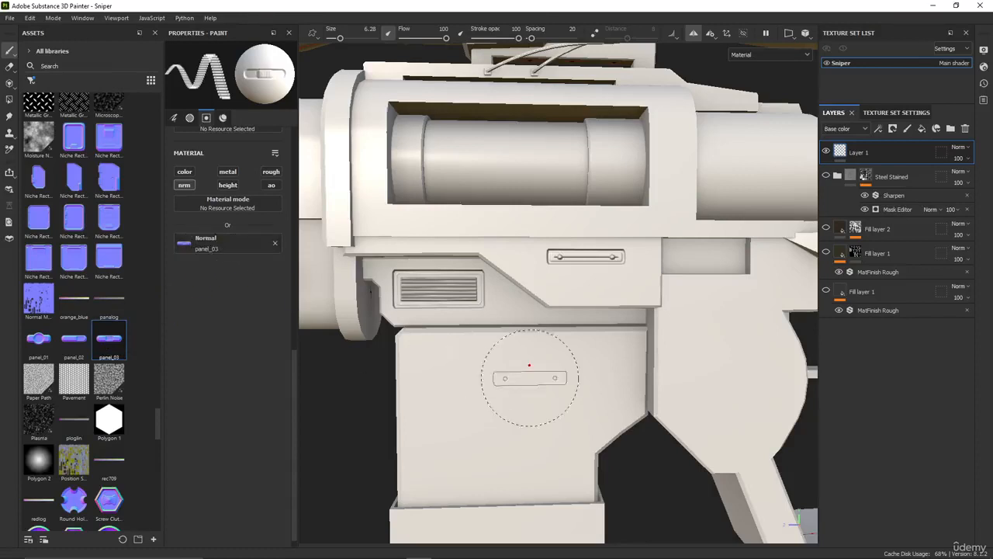
# Replace the brush's Slot007_heights alpha with Shape Paraboloid
pyautogui.scroll(5, 222, 256)
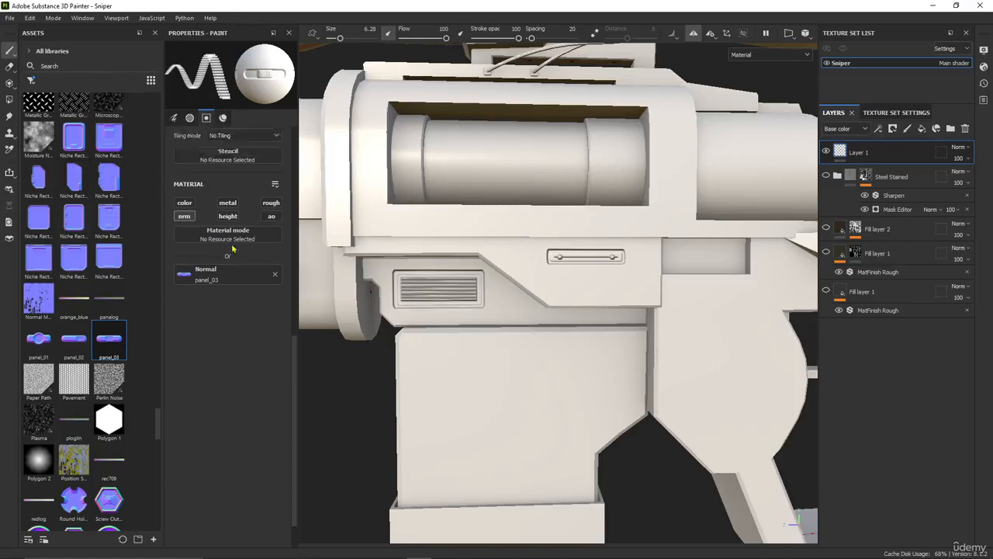
pyautogui.scroll(1, 228, 314)
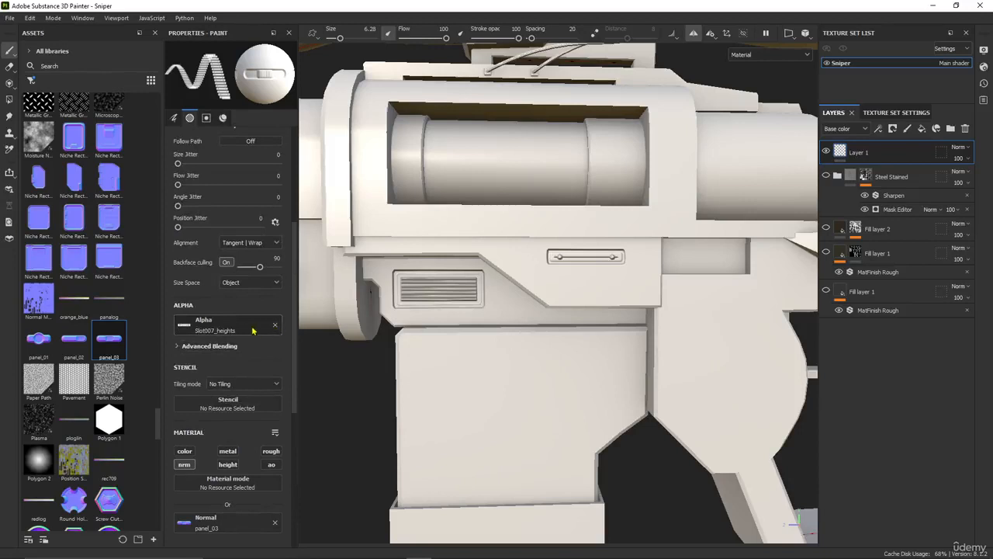
pyautogui.click(253, 330)
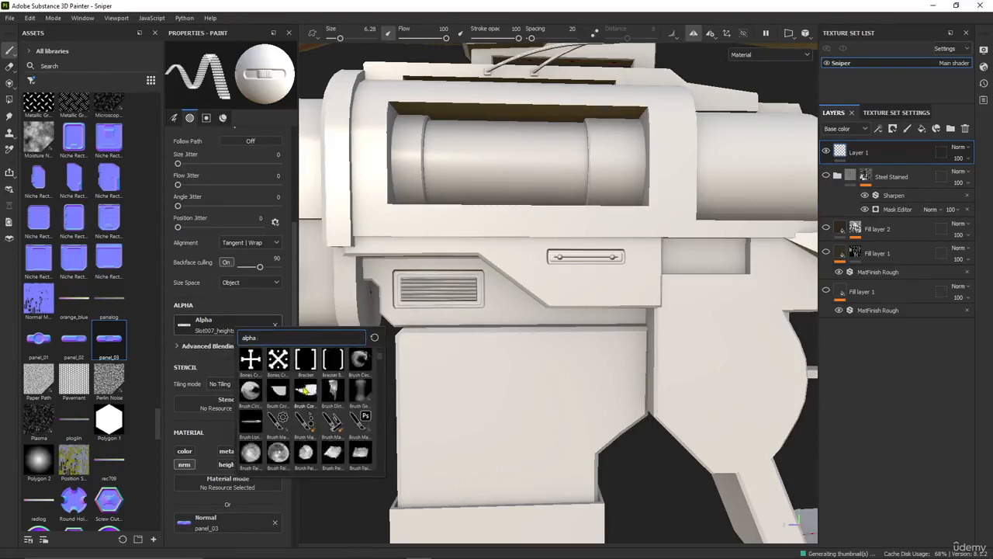
pyautogui.scroll(-3, 306, 390)
pyautogui.scroll(-5, 322, 396)
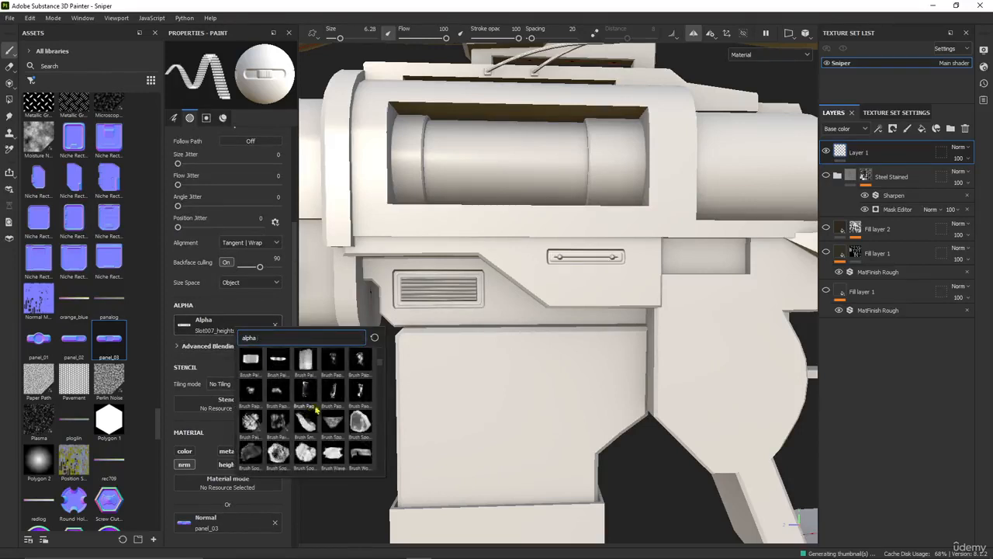
pyautogui.scroll(-6, 313, 405)
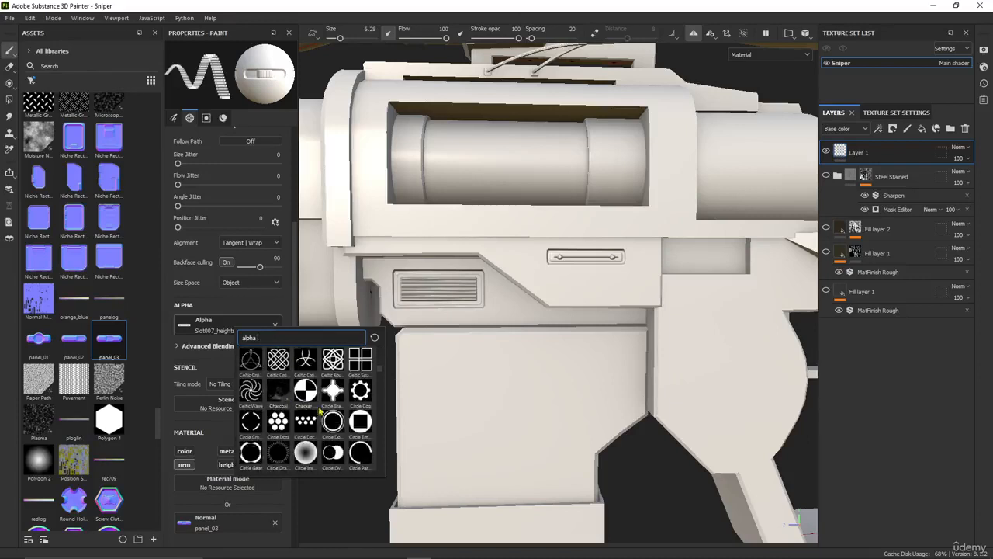
pyautogui.scroll(-5, 313, 415)
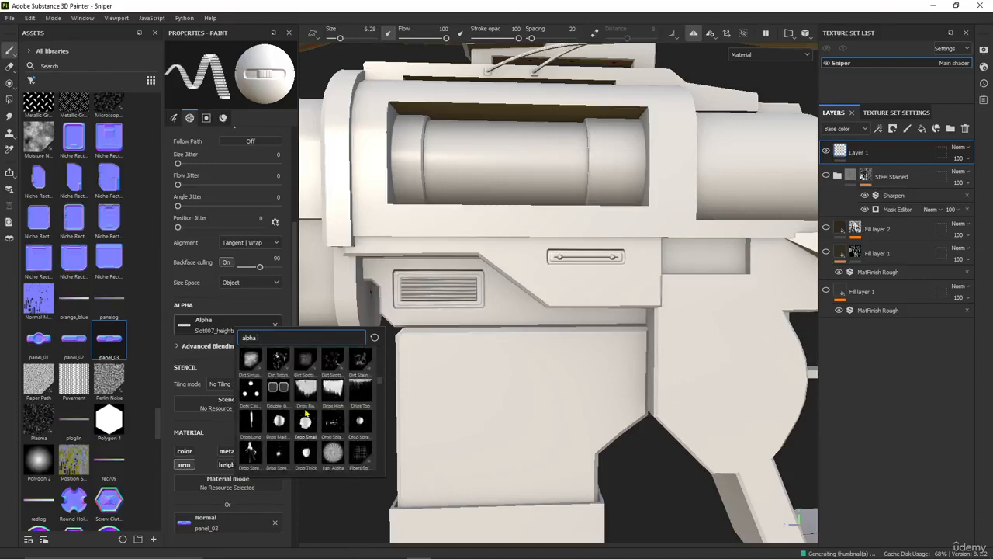
pyautogui.scroll(-8, 324, 424)
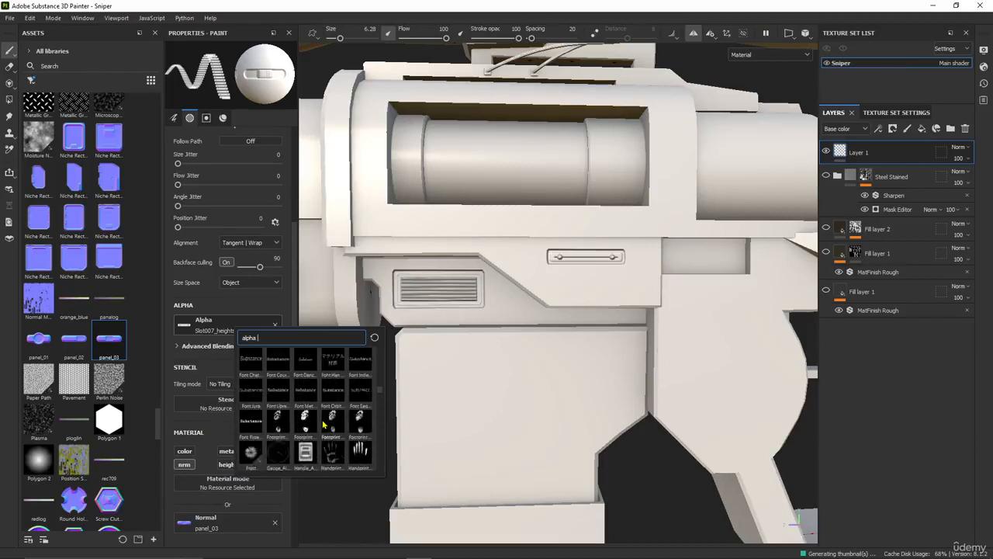
pyautogui.scroll(-3, 324, 424)
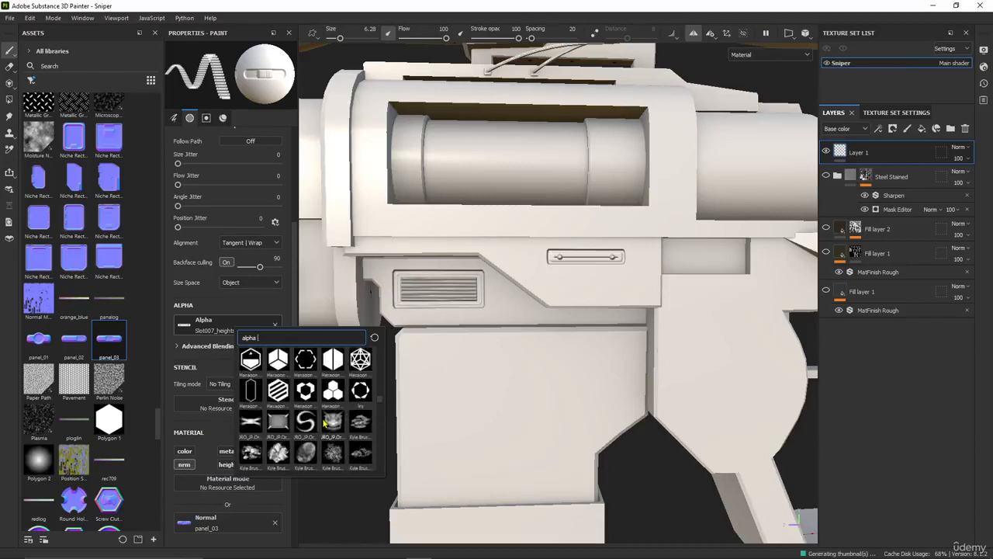
pyautogui.scroll(-3, 324, 421)
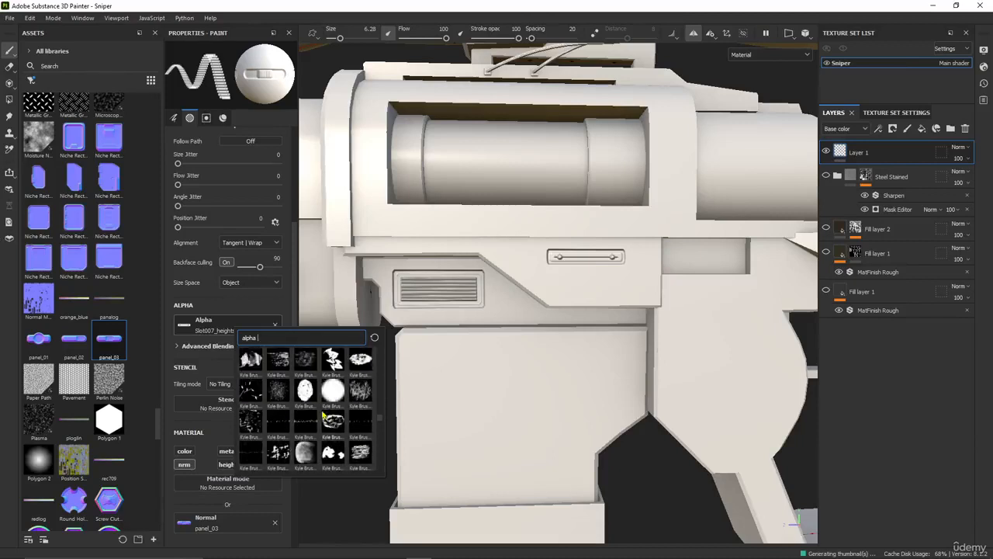
pyautogui.click(334, 393)
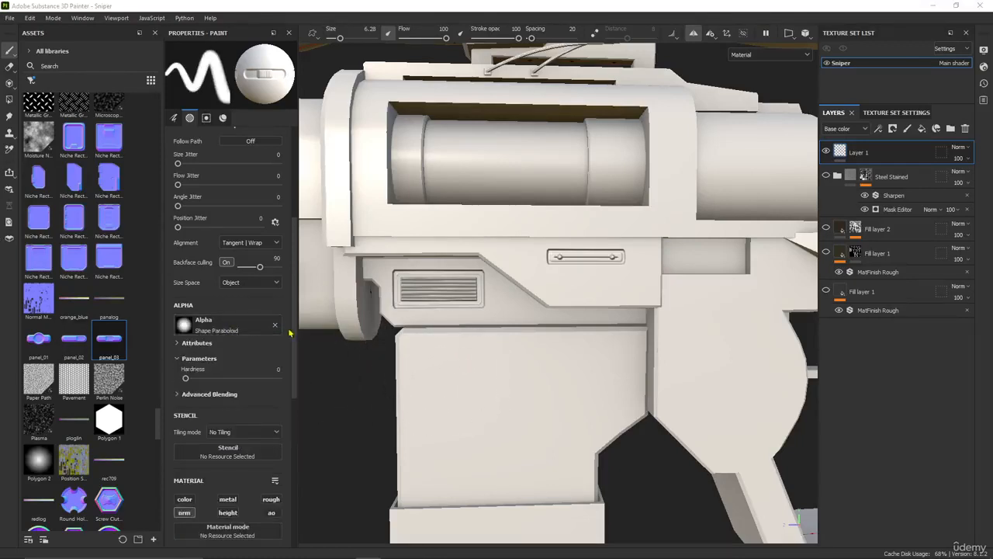
pyautogui.click(227, 333)
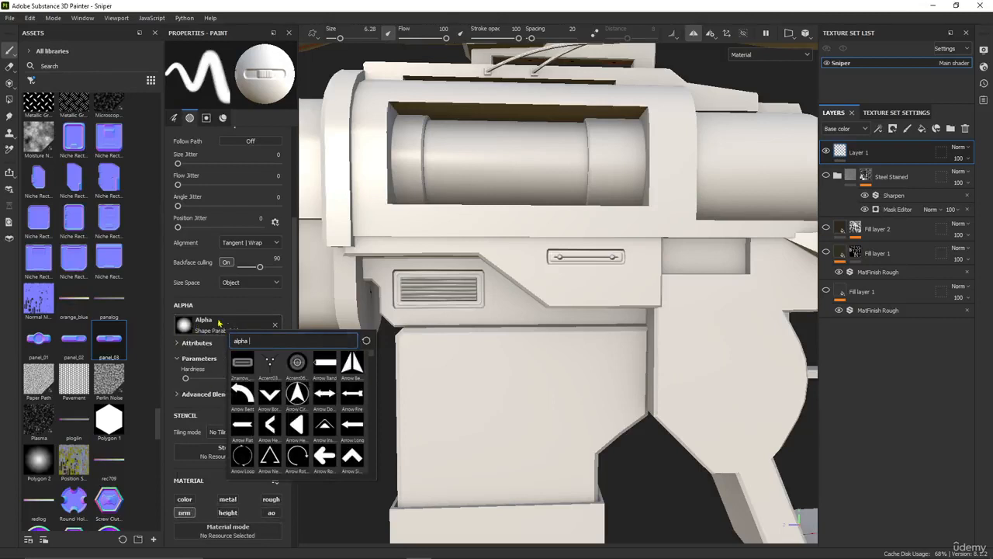
pyautogui.click(229, 311)
pyautogui.click(221, 320)
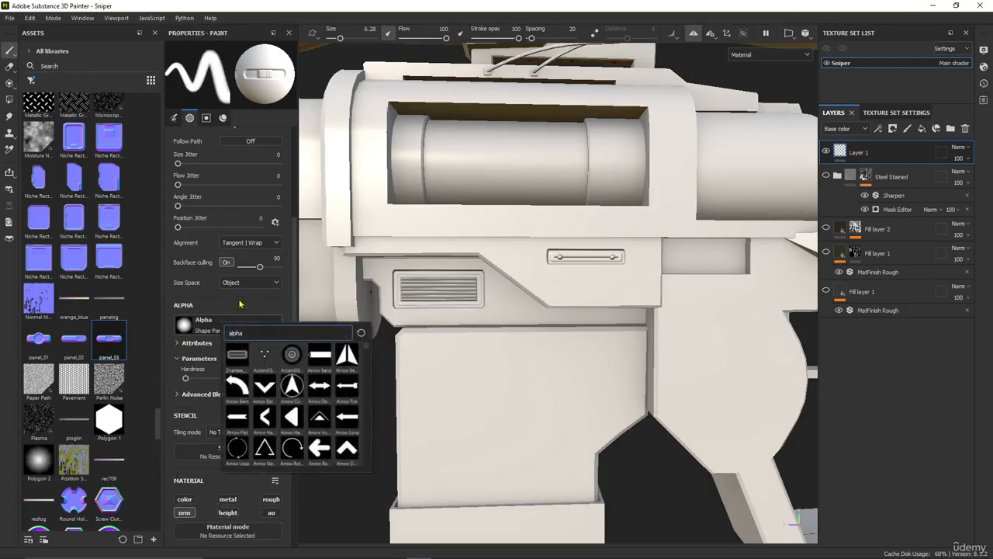
pyautogui.click(234, 302)
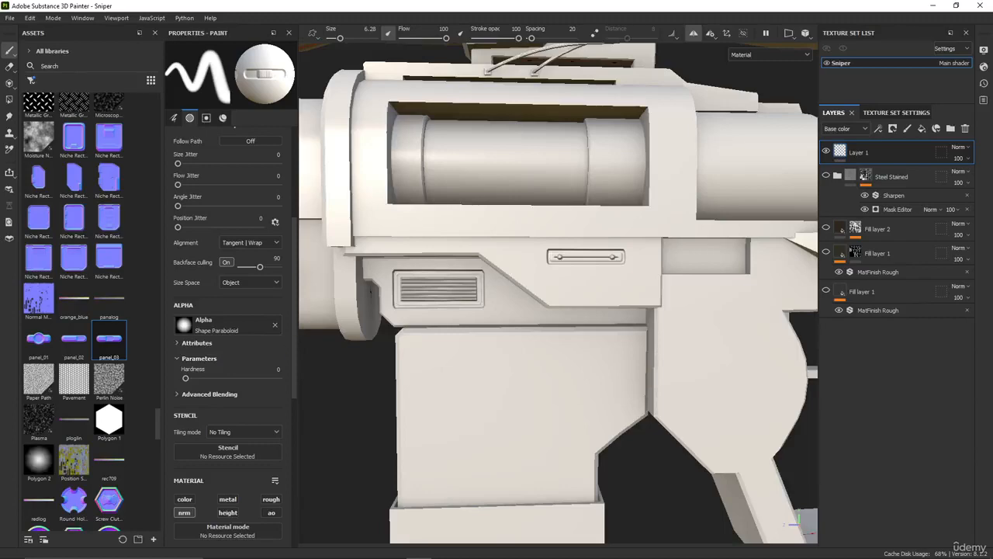
# Stamp the panel_03 normal map on the receiver plate just below its rectangular recess
pyautogui.scroll(-1, 561, 323)
pyautogui.keyDown('alt'); pyautogui.moveTo(598, 301); pyautogui.dragTo(517, 328, button='middle'); pyautogui.keyUp('alt')
pyautogui.scroll(2, 516, 326)
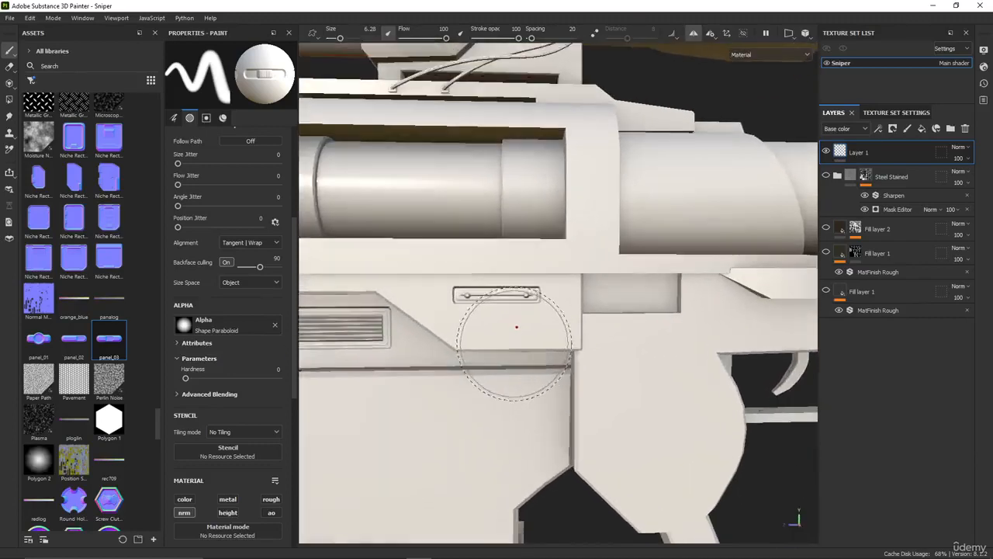
pyautogui.keyDown('alt'); pyautogui.moveTo(470, 373); pyautogui.dragTo(525, 357, button='middle'); pyautogui.keyUp('alt')
pyautogui.scroll(-3, 521, 351)
pyautogui.keyDown('alt'); pyautogui.moveTo(463, 351); pyautogui.dragTo(466, 371); pyautogui.keyUp('alt')
pyautogui.keyDown('alt'); pyautogui.moveTo(544, 335); pyautogui.dragTo(442, 354, button='middle'); pyautogui.keyUp('alt')
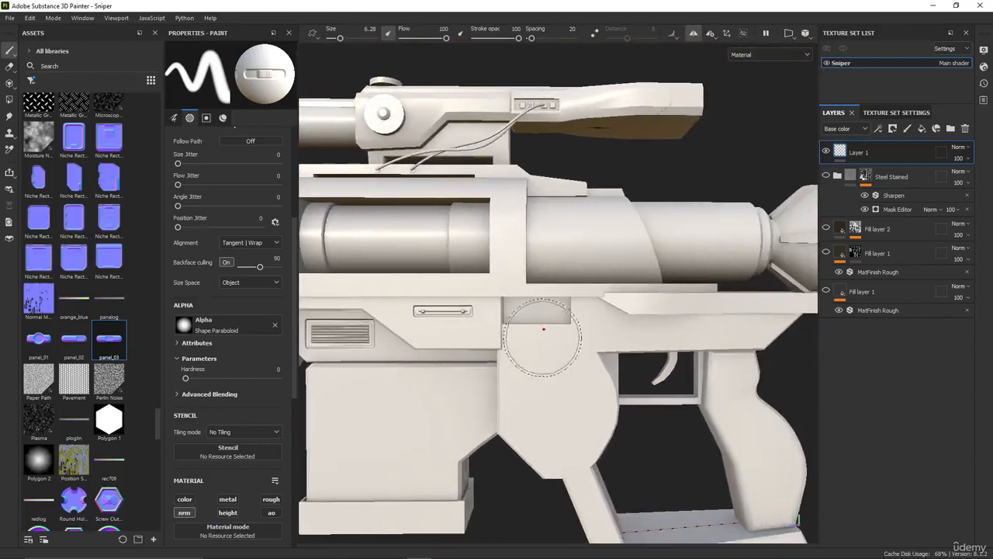
pyautogui.moveTo(120, 342); pyautogui.dragTo(208, 365)
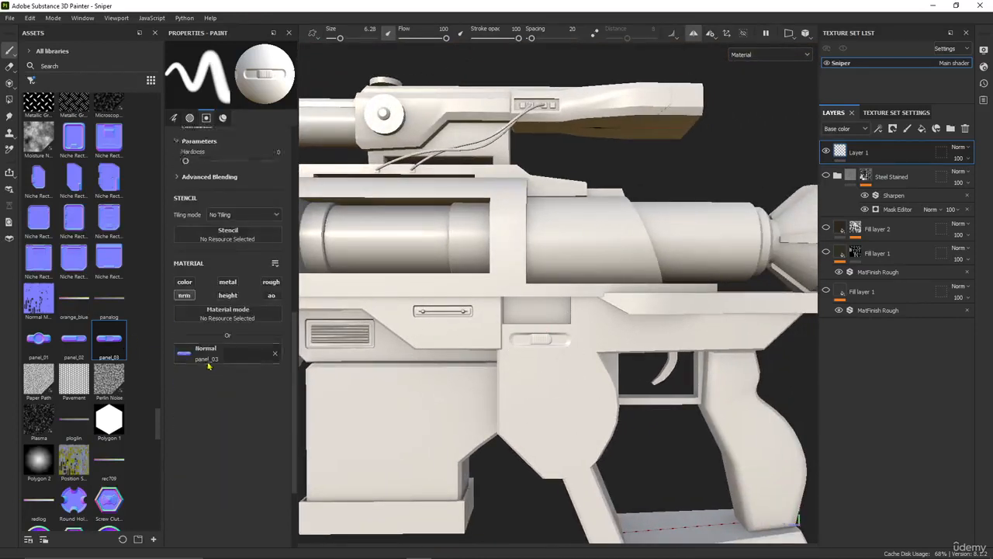
# Assign the Screw Cross Round normal map to the brush's Normal channel and set the brush size to 1.26
pyautogui.keyDown('alt'); pyautogui.moveTo(403, 357); pyautogui.dragTo(349, 369, button='middle'); pyautogui.keyUp('alt')
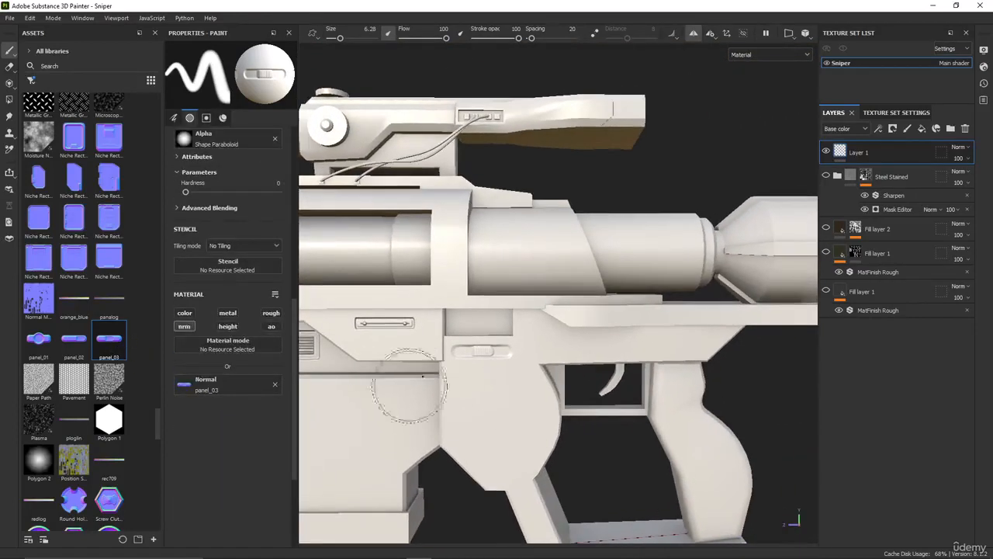
pyautogui.scroll(-5, 105, 357)
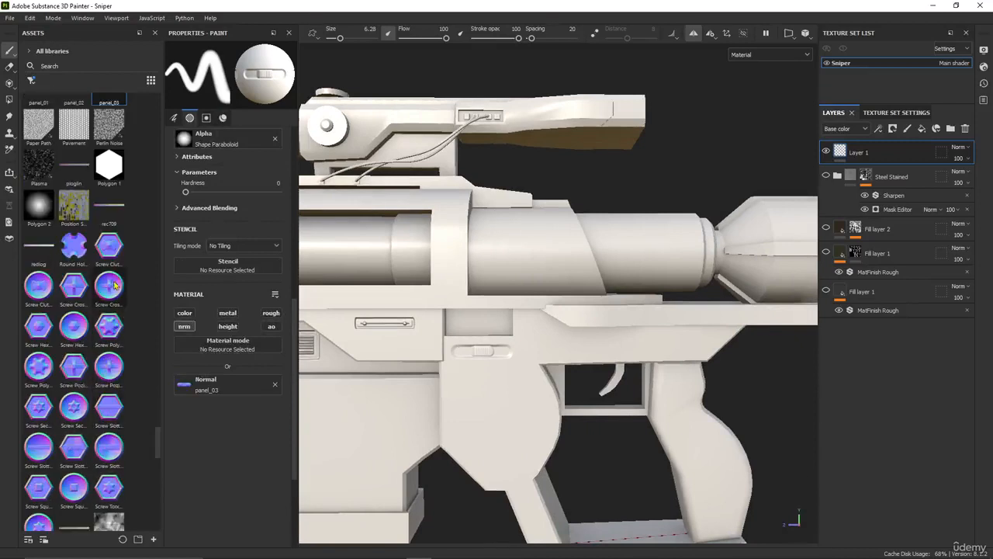
pyautogui.moveTo(114, 286)
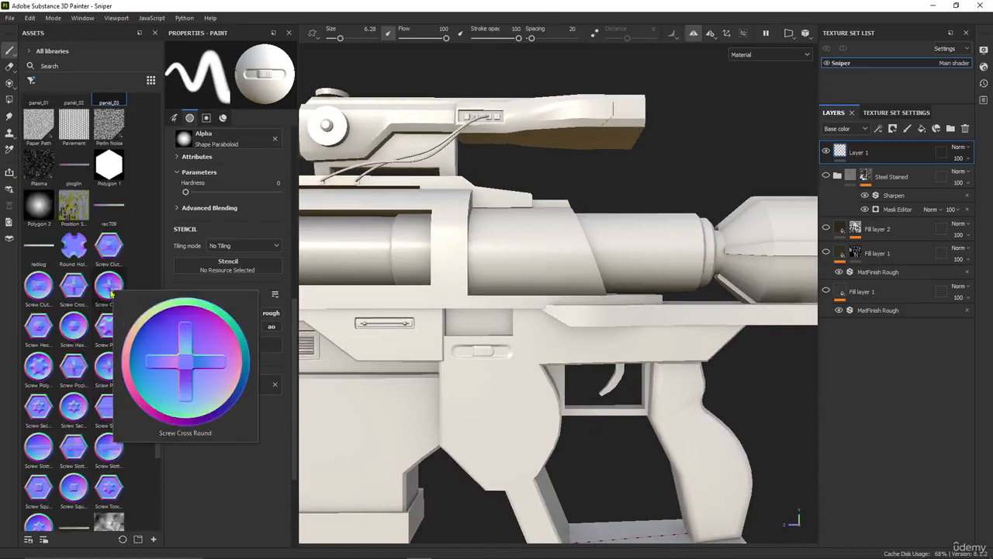
pyautogui.moveTo(109, 289); pyautogui.dragTo(233, 383)
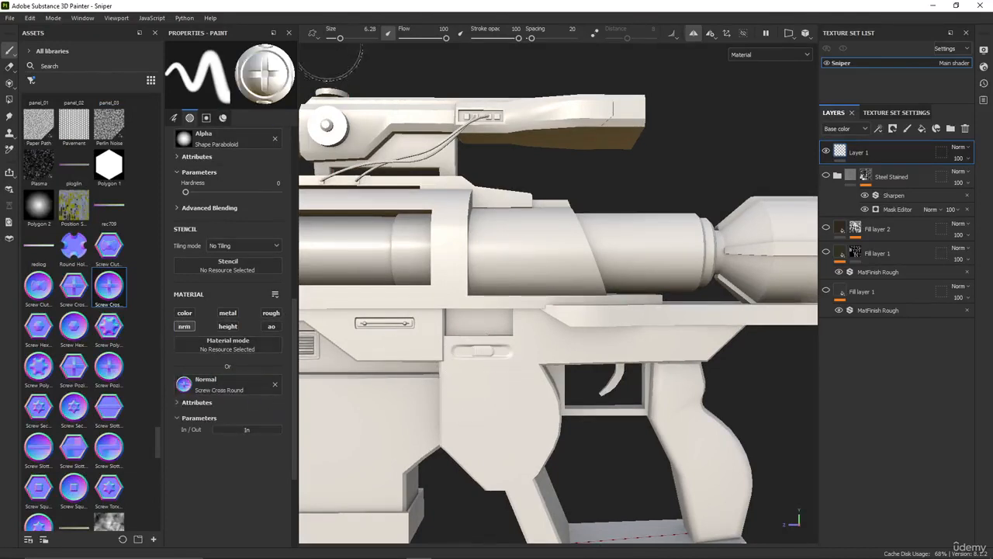
pyautogui.moveTo(339, 38); pyautogui.dragTo(336, 38)
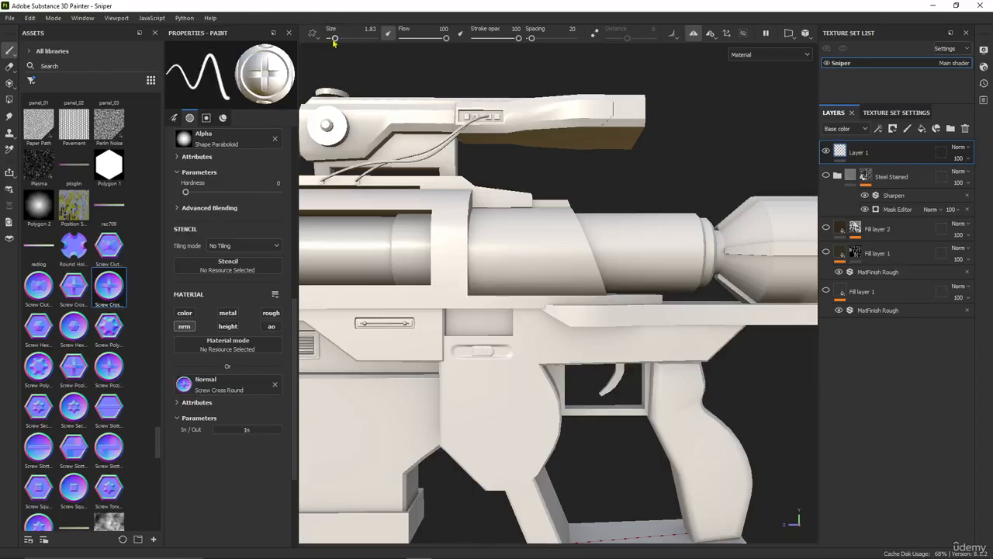
pyautogui.moveTo(333, 40); pyautogui.dragTo(335, 42)
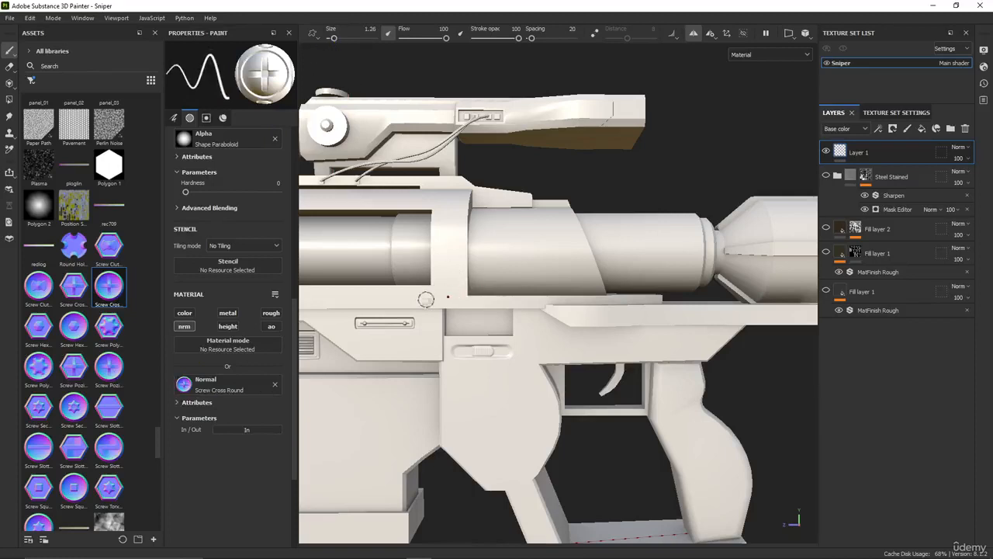
# Stamp cross screws at the four corners of the frame around the barrel window and on the front tip of the rail above the trigger
pyautogui.keyDown('alt'); pyautogui.moveTo(463, 293); pyautogui.dragTo(620, 301); pyautogui.keyUp('alt')
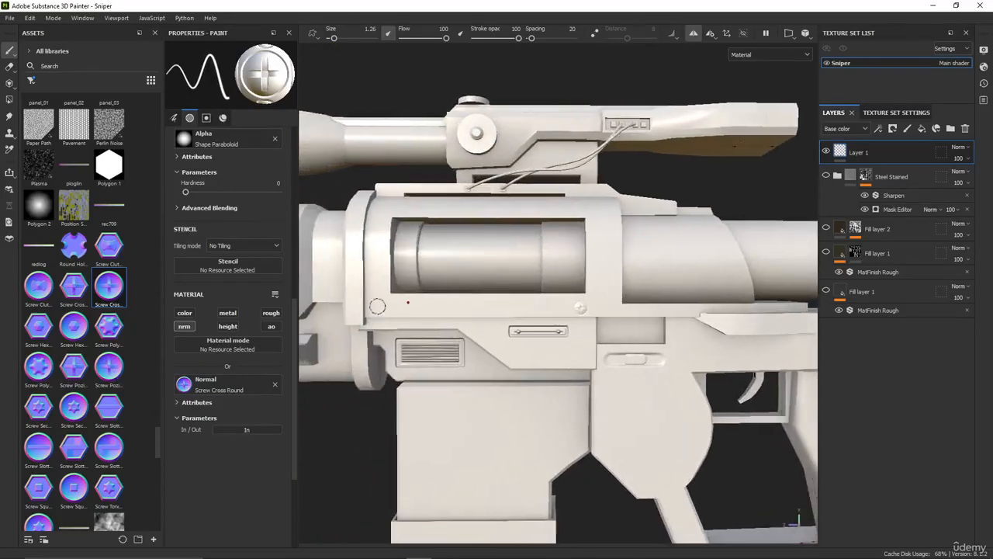
pyautogui.keyDown('alt'); pyautogui.moveTo(377, 306); pyautogui.dragTo(455, 326, button='middle'); pyautogui.keyUp('alt')
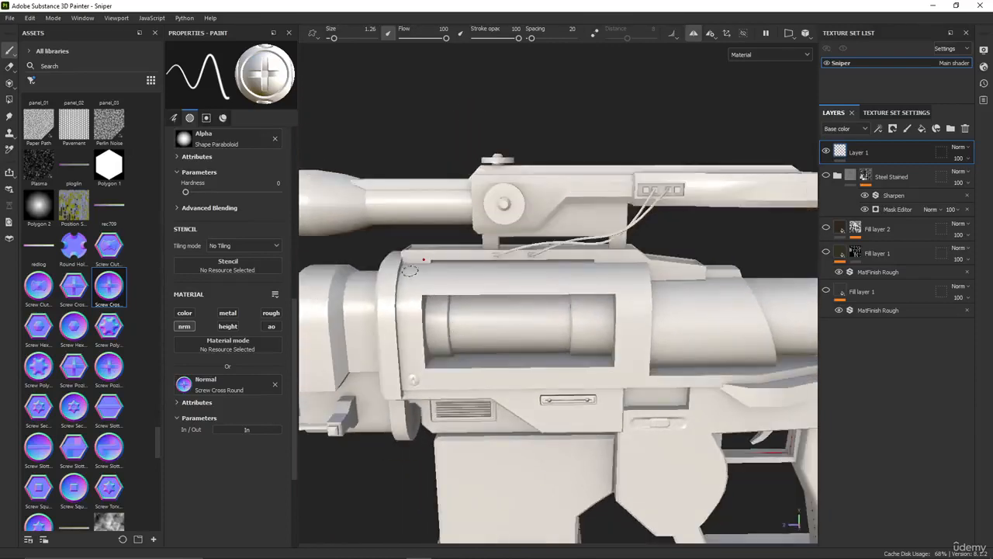
pyautogui.keyDown('alt'); pyautogui.moveTo(486, 294); pyautogui.dragTo(473, 320); pyautogui.keyUp('alt')
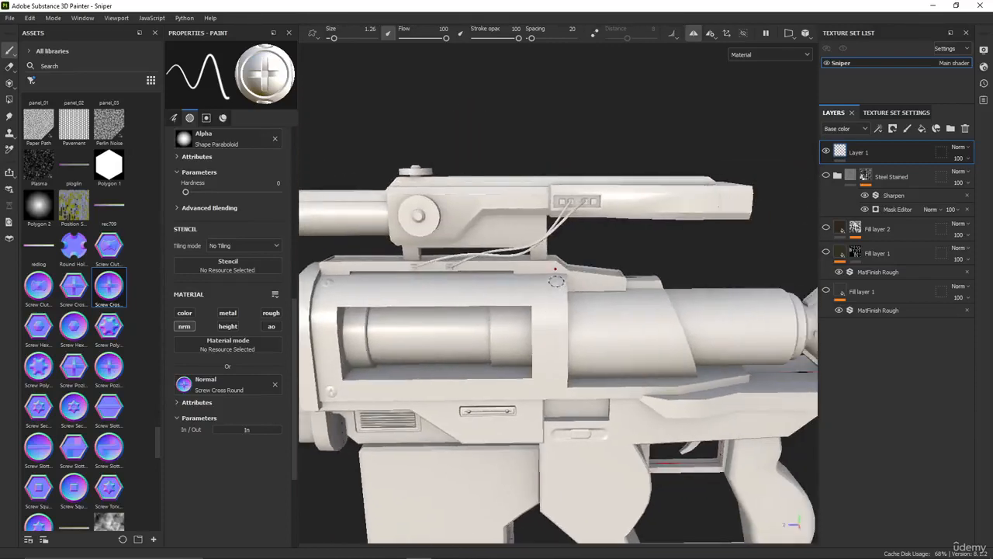
pyautogui.keyDown('alt'); pyautogui.moveTo(572, 336); pyautogui.dragTo(335, 463); pyautogui.keyUp('alt')
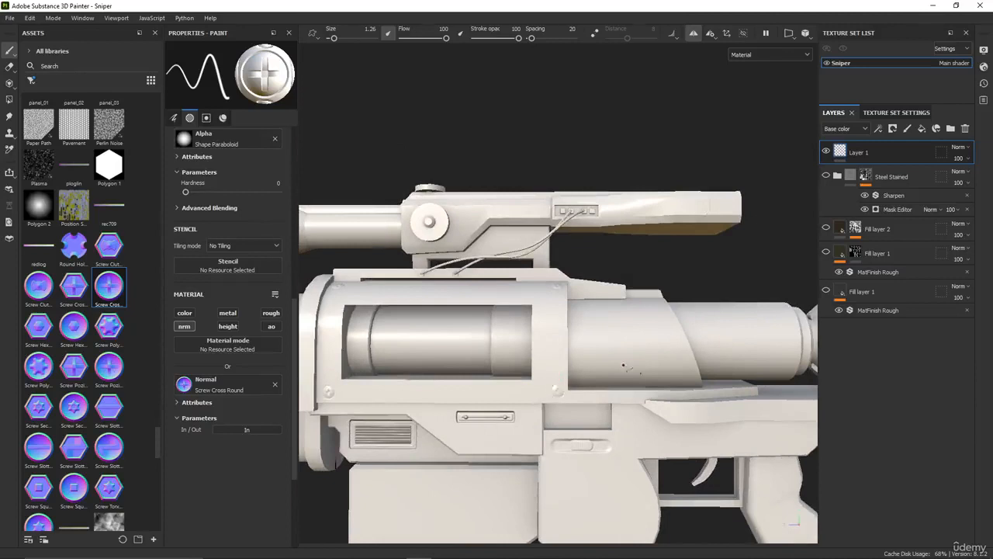
pyautogui.keyDown('alt'); pyautogui.moveTo(624, 366); pyautogui.dragTo(446, 330, button='middle'); pyautogui.keyUp('alt')
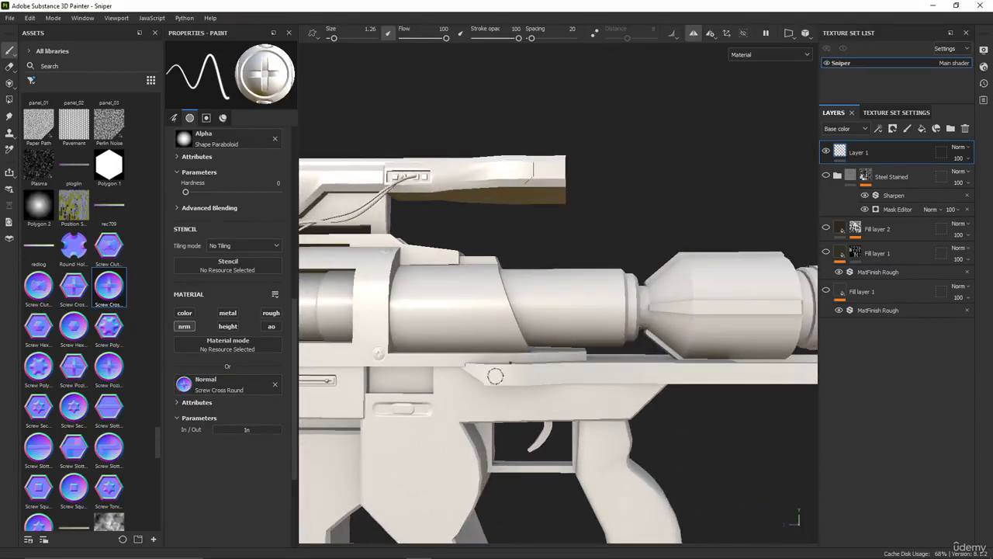
pyautogui.keyDown('alt'); pyautogui.moveTo(587, 371); pyautogui.dragTo(306, 340, button='middle'); pyautogui.keyUp('alt')
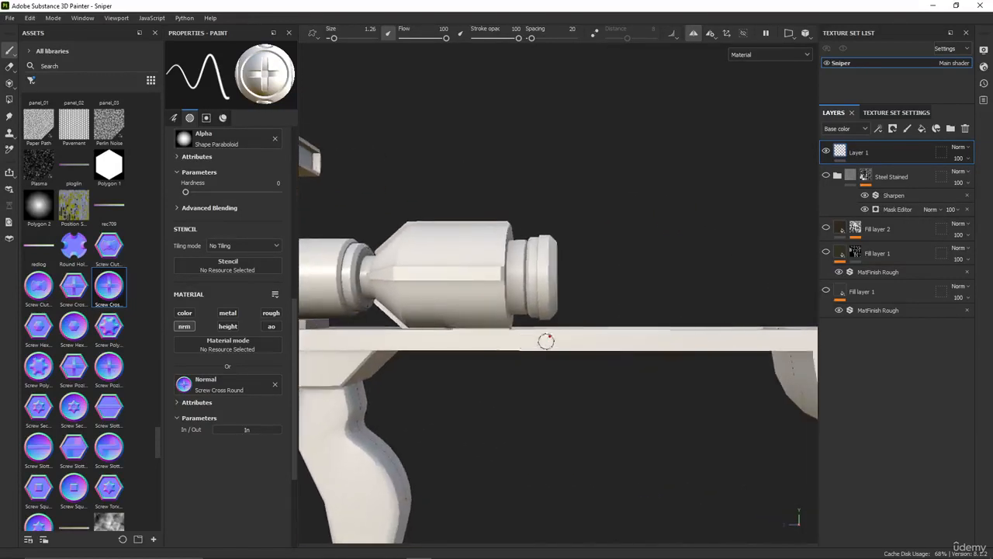
# Stamp two cross screws on the rear edge of the stock's curved support plate and two on the plate beneath it
pyautogui.scroll(-4, 588, 377)
pyautogui.keyDown('alt'); pyautogui.moveTo(690, 363); pyautogui.dragTo(508, 387, button='middle'); pyautogui.keyUp('alt')
pyautogui.scroll(1, 601, 388)
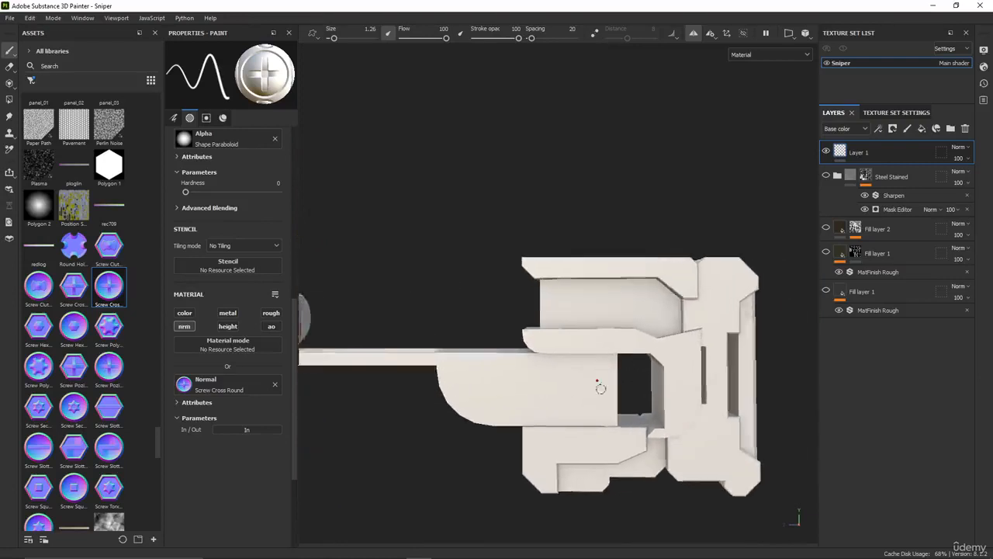
pyautogui.scroll(2, 600, 388)
pyautogui.click(616, 339)
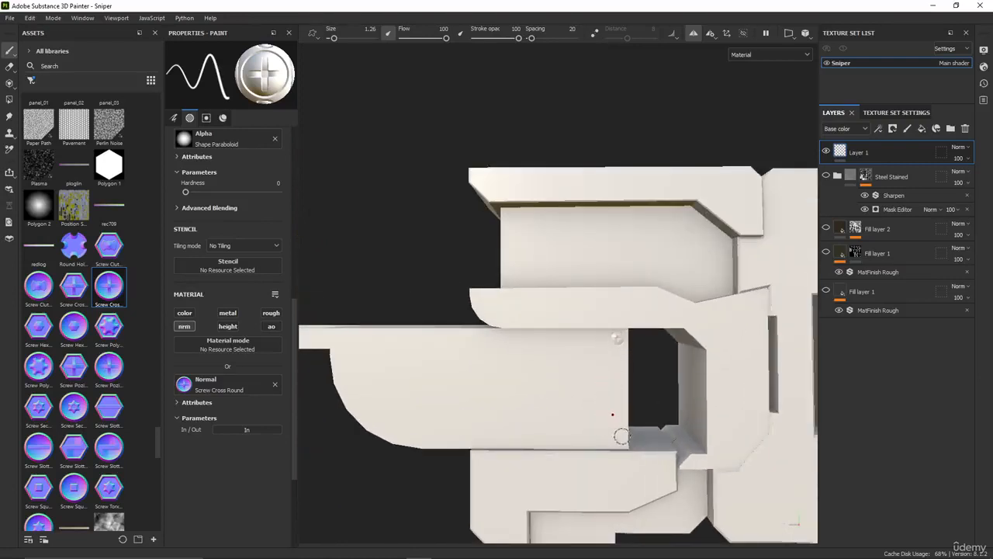
pyautogui.click(492, 520)
# Stamp cross screws on the stock's middle bracket, on both ends of its upper plate and at the top of the butt plate
pyautogui.keyDown('alt'); pyautogui.moveTo(613, 449); pyautogui.dragTo(517, 460, button='middle'); pyautogui.keyUp('alt')
pyautogui.click(645, 322)
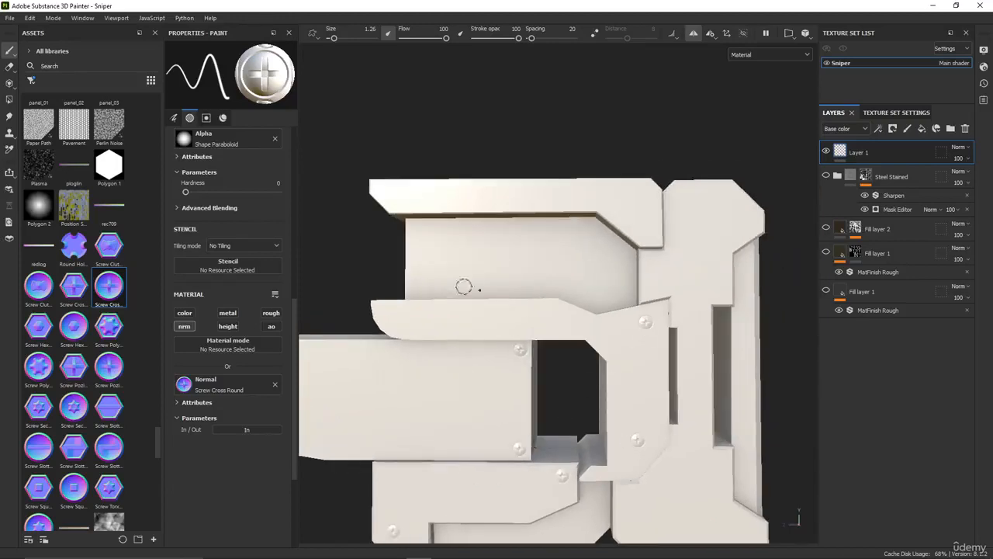
pyautogui.click(410, 319)
pyautogui.click(404, 191)
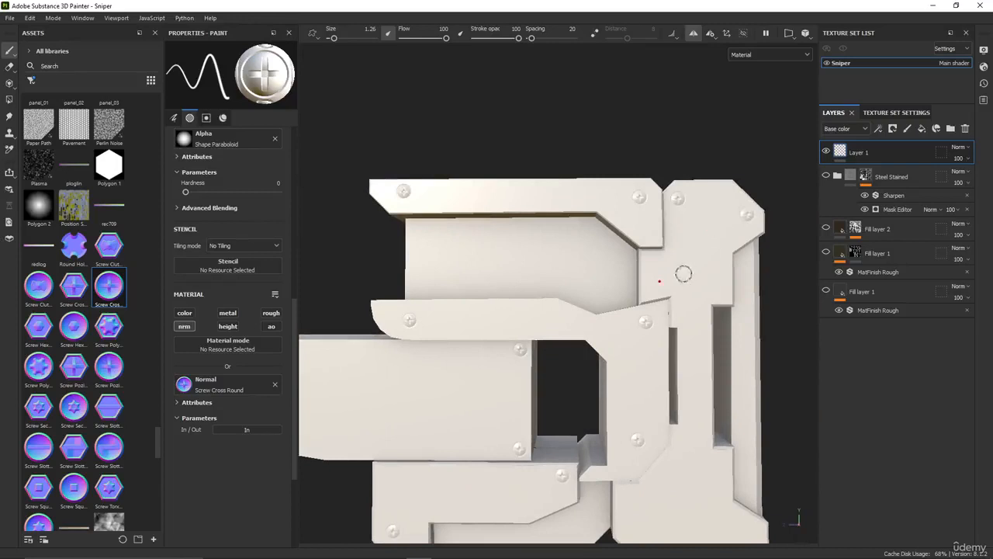
# Stamp cross screws on the butt plate below its slot and at its lower corners, and two on the recessed lower stock plate
pyautogui.moveTo(715, 292)
pyautogui.keyDown('alt'); pyautogui.mouseDown(button='middle')
pyautogui.moveTo(647, 328)
pyautogui.moveTo(561, 350)
pyautogui.mouseUp(button='middle'); pyautogui.keyUp('alt')
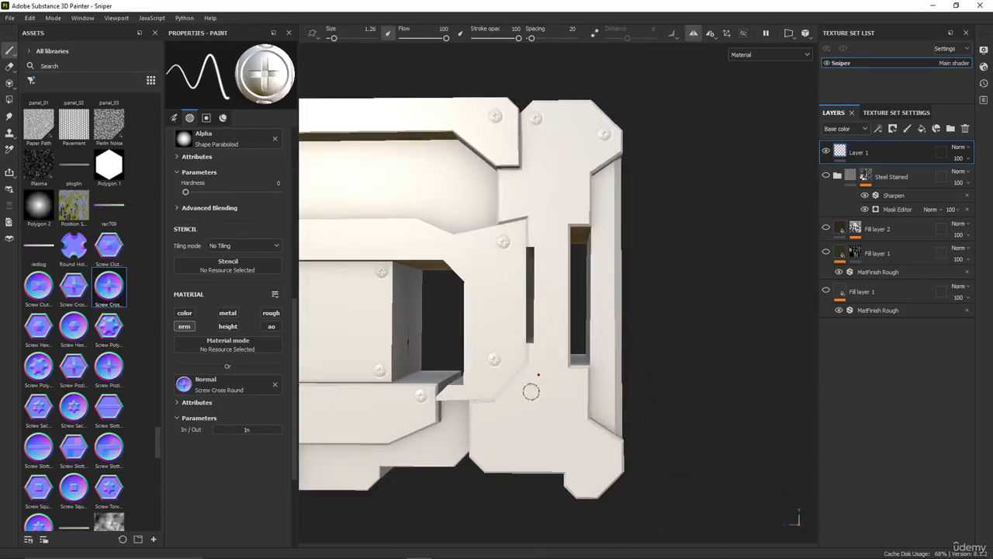
pyautogui.hotkey('ctrl', 'z')
pyautogui.click(575, 378)
pyautogui.keyDown('alt'); pyautogui.moveTo(511, 436); pyautogui.dragTo(519, 412, button='middle'); pyautogui.keyUp('alt')
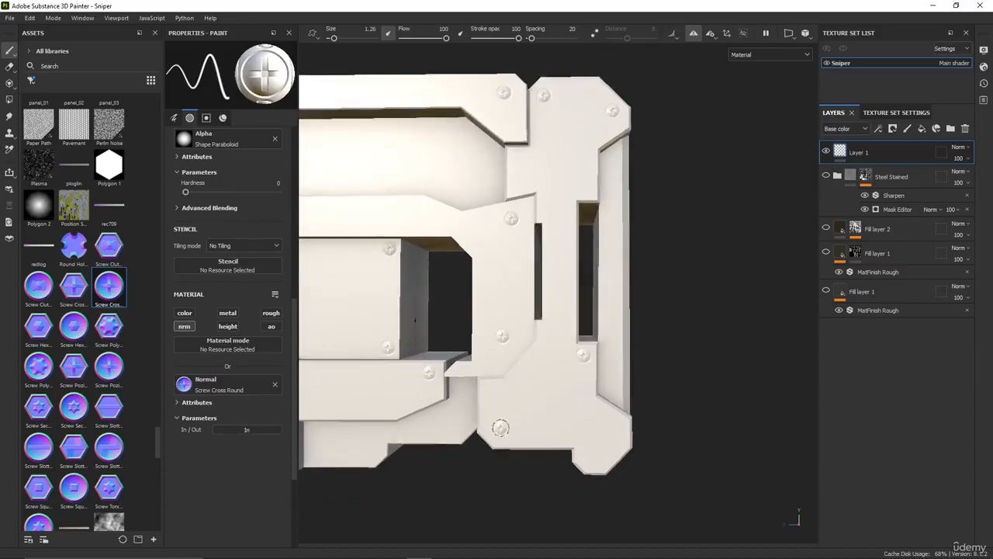
pyautogui.keyDown('alt'); pyautogui.moveTo(632, 441); pyautogui.dragTo(662, 430, button='middle'); pyautogui.keyUp('alt')
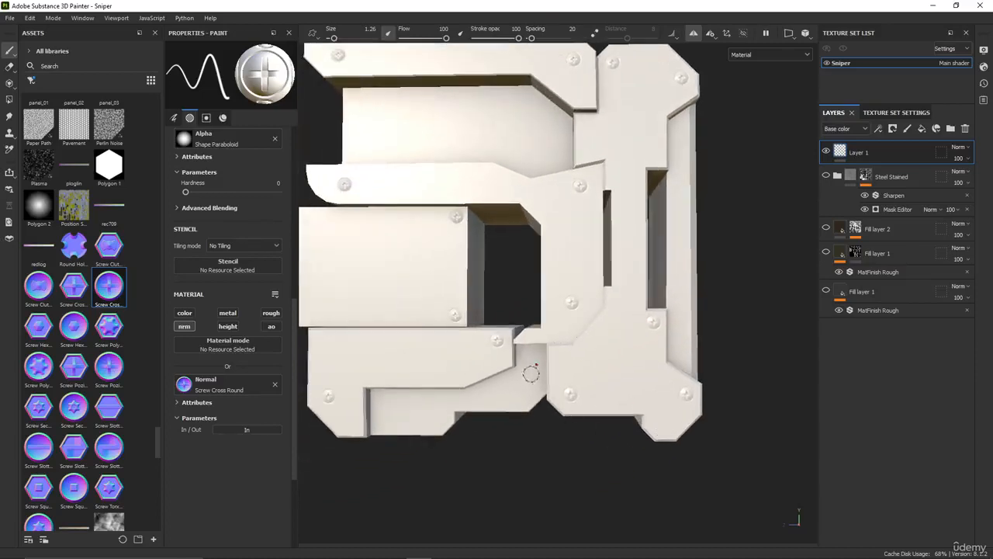
pyautogui.keyDown('alt'); pyautogui.moveTo(501, 423); pyautogui.dragTo(547, 412, button='middle'); pyautogui.keyUp('alt')
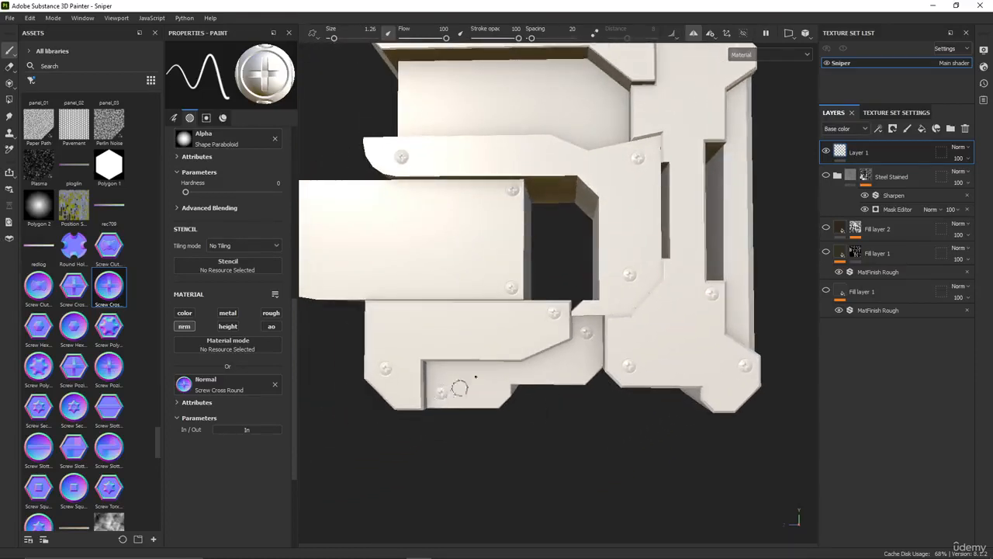
pyautogui.moveTo(454, 383)
pyautogui.keyDown('alt'); pyautogui.mouseDown(button='middle')
pyautogui.moveTo(490, 472)
pyautogui.moveTo(484, 497)
pyautogui.mouseUp(button='middle'); pyautogui.keyUp('alt')
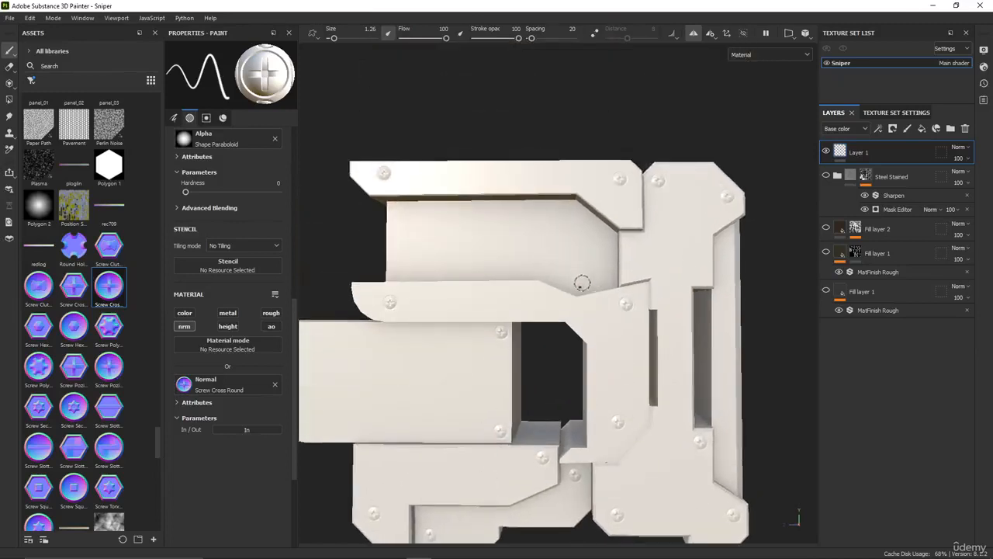
# Stamp a cross screw on the stepped block behind the barrel window frame and one on the scope housing's lower front corner
pyautogui.moveTo(409, 215)
pyautogui.keyDown('alt'); pyautogui.mouseDown()
pyautogui.moveTo(191, 386)
pyautogui.moveTo(373, 439)
pyautogui.moveTo(627, 100)
pyautogui.mouseUp(); pyautogui.keyUp('alt')
pyautogui.keyDown('alt'); pyautogui.moveTo(483, 303); pyautogui.dragTo(718, 277, button='middle'); pyautogui.keyUp('alt')
pyautogui.moveTo(565, 320)
pyautogui.keyDown('alt'); pyautogui.mouseDown(button='middle')
pyautogui.moveTo(629, 333)
pyautogui.moveTo(738, 318)
pyautogui.mouseUp(button='middle'); pyautogui.keyUp('alt')
pyautogui.keyDown('alt'); pyautogui.moveTo(506, 334); pyautogui.dragTo(627, 338, button='middle'); pyautogui.keyUp('alt')
pyautogui.scroll(3, 582, 223)
pyautogui.keyDown('alt'); pyautogui.moveTo(413, 217); pyautogui.dragTo(520, 256, button='middle'); pyautogui.keyUp('alt')
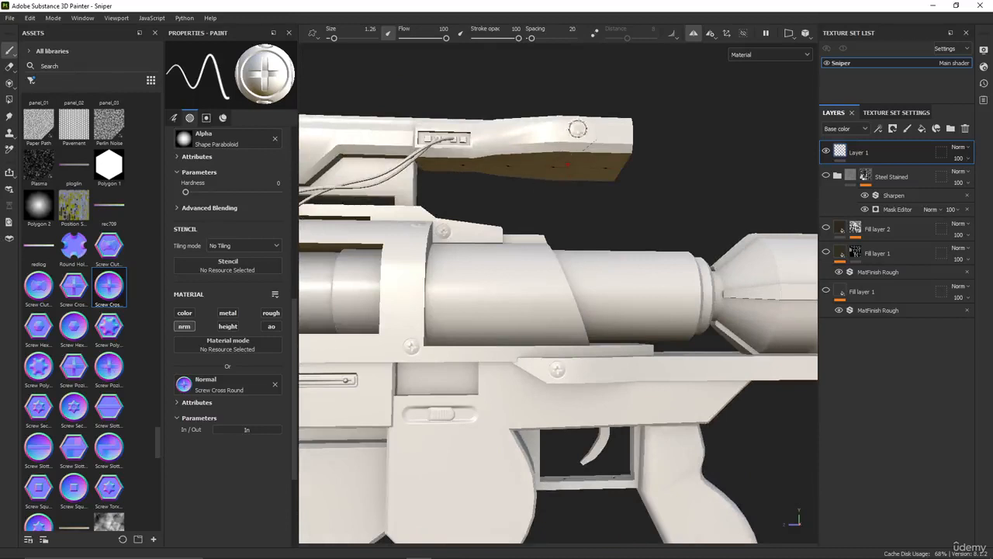
pyautogui.keyDown('alt'); pyautogui.moveTo(577, 128); pyautogui.dragTo(729, 218); pyautogui.keyUp('alt')
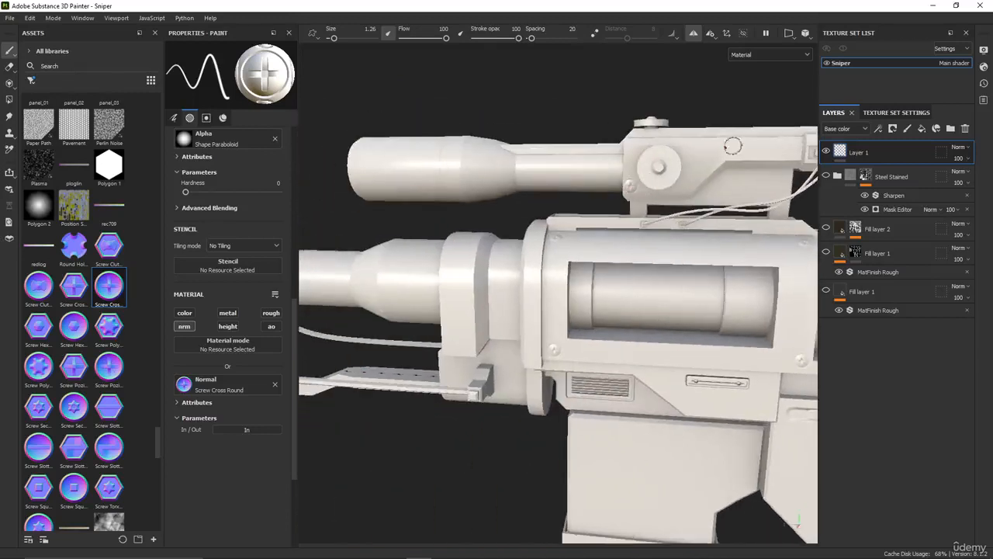
pyautogui.moveTo(764, 155)
pyautogui.keyDown('alt'); pyautogui.mouseDown()
pyautogui.moveTo(586, 206)
pyautogui.moveTo(568, 225)
pyautogui.mouseUp(); pyautogui.keyUp('alt')
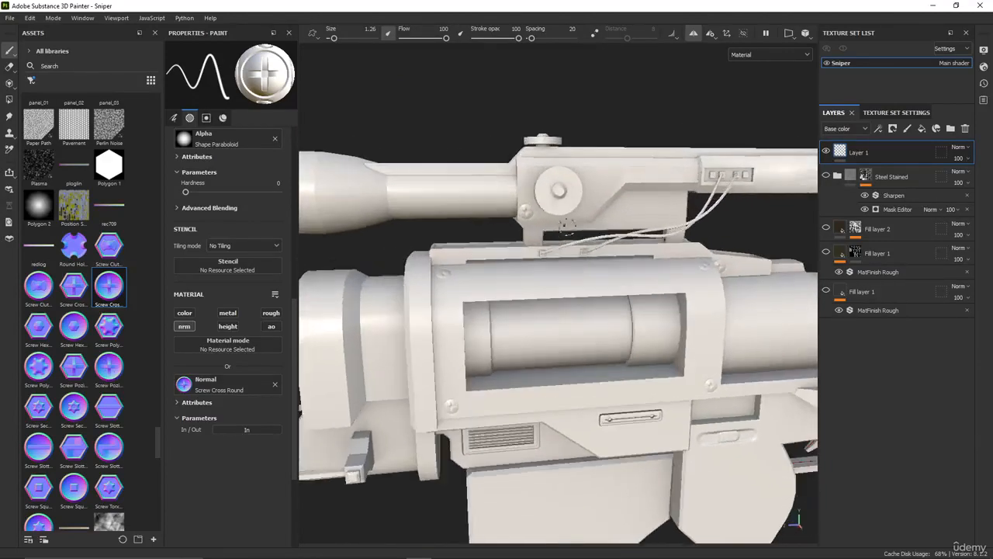
# Stamp cross screws at both ends of the magazine's base and at the magazine body's upper rear corner
pyautogui.scroll(-3, 568, 262)
pyautogui.keyDown('alt'); pyautogui.moveTo(562, 279); pyautogui.dragTo(621, 214, button='middle'); pyautogui.keyUp('alt')
pyautogui.keyDown('alt'); pyautogui.moveTo(605, 304); pyautogui.dragTo(555, 253, button='middle'); pyautogui.keyUp('alt')
pyautogui.keyDown('alt'); pyautogui.moveTo(526, 306); pyautogui.dragTo(452, 323, button='middle'); pyautogui.keyUp('alt')
pyautogui.keyDown('alt'); pyautogui.moveTo(453, 323); pyautogui.dragTo(459, 295); pyautogui.keyUp('alt')
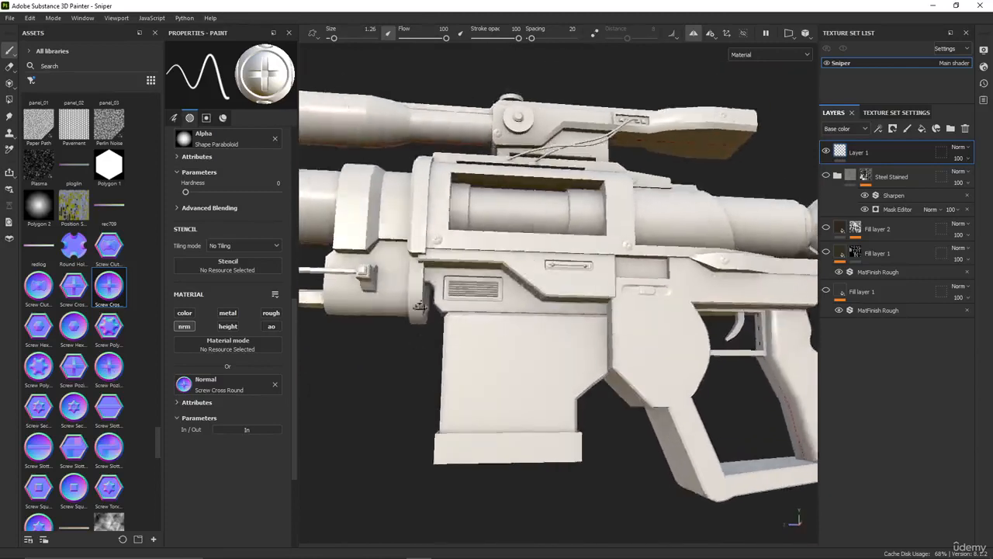
pyautogui.keyDown('alt'); pyautogui.moveTo(456, 354); pyautogui.dragTo(444, 288, button='middle'); pyautogui.keyUp('alt')
pyautogui.scroll(3, 460, 369)
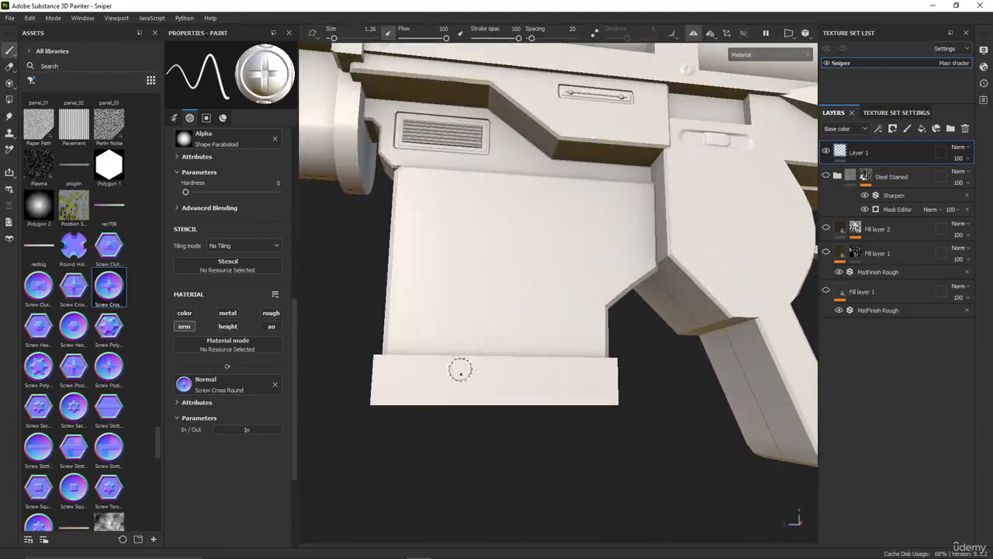
pyautogui.click(384, 388)
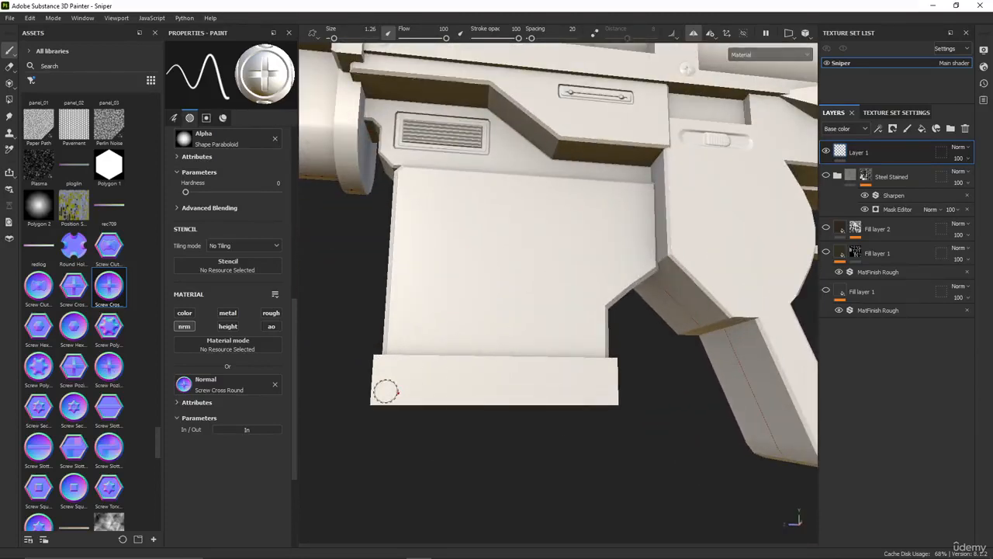
pyautogui.click(605, 393)
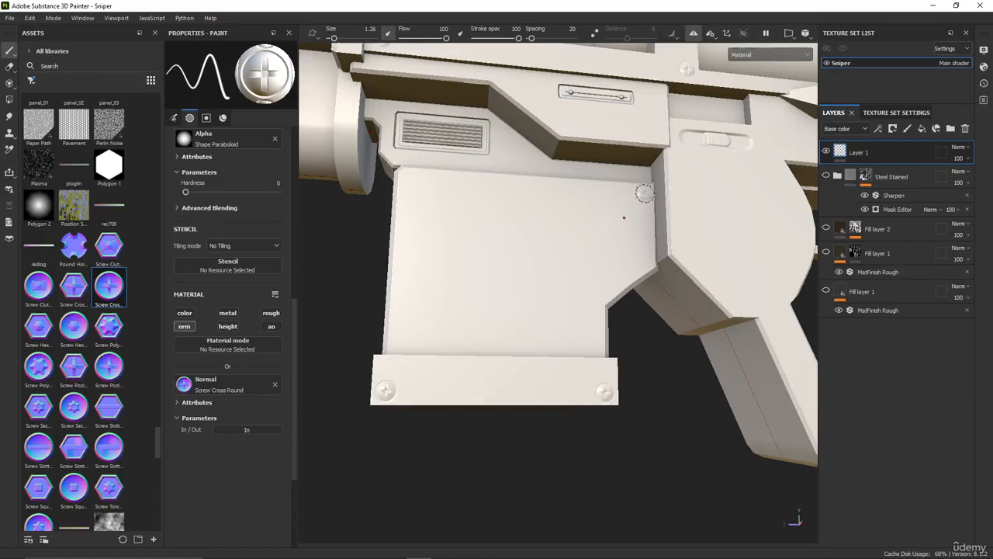
pyautogui.keyDown('alt'); pyautogui.moveTo(704, 280); pyautogui.dragTo(466, 330, button='middle'); pyautogui.keyUp('alt')
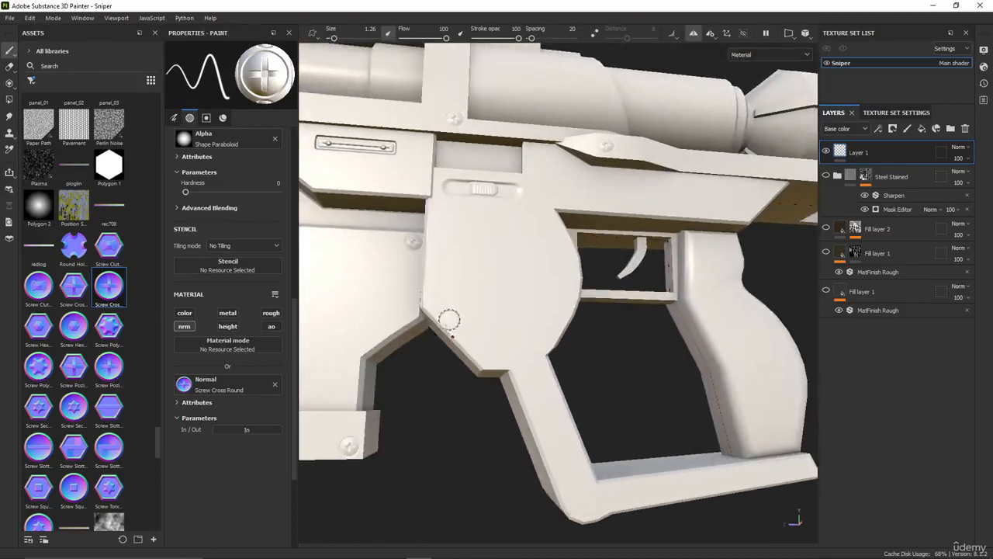
pyautogui.keyDown('alt'); pyautogui.moveTo(460, 296); pyautogui.dragTo(528, 320); pyautogui.keyUp('alt')
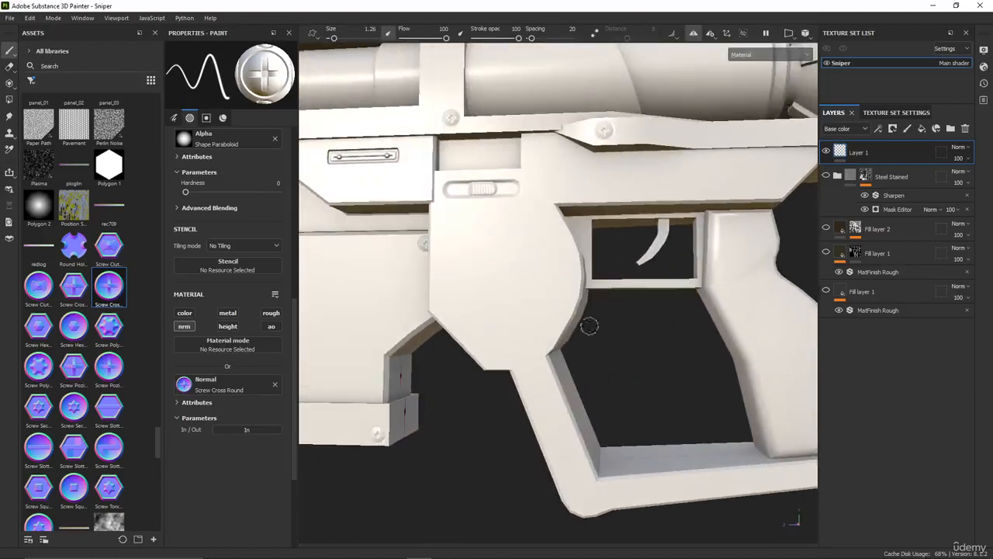
# Stamp a cross screw at the lower corner of the receiver plate, in front of the trigger guard frame
pyautogui.scroll(-3, 593, 291)
pyautogui.scroll(2, 534, 331)
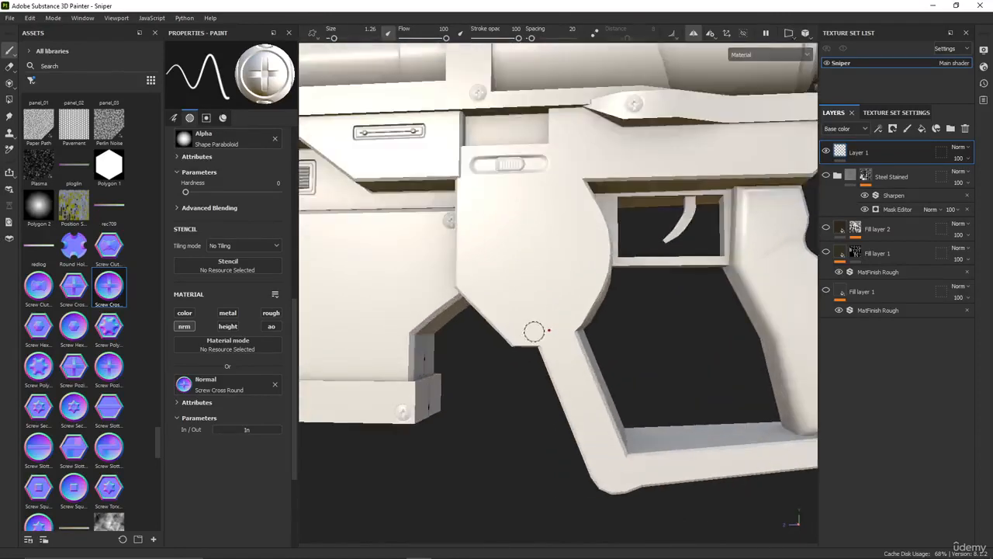
pyautogui.scroll(3, 533, 331)
pyautogui.click(514, 327)
pyautogui.scroll(-3, 532, 299)
pyautogui.keyDown('alt'); pyautogui.moveTo(533, 299); pyautogui.dragTo(527, 288); pyautogui.keyUp('alt')
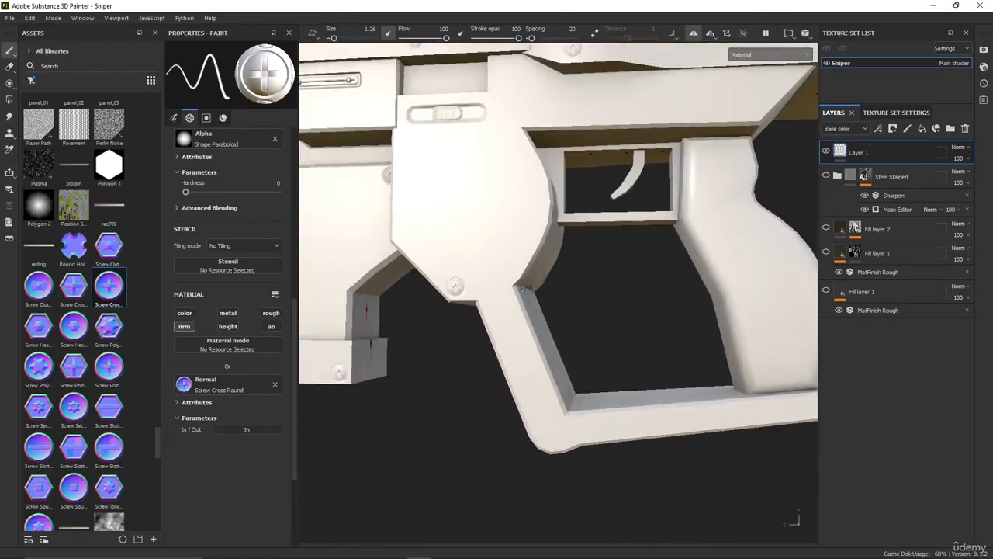
# Stamp cross screws on the hand guard's lower front bend, the lower part of the grip and the receiver's rear end above the grip
pyautogui.click(549, 437)
pyautogui.keyDown('alt'); pyautogui.moveTo(509, 417); pyautogui.dragTo(539, 427); pyautogui.keyUp('alt')
pyautogui.scroll(-3, 521, 417)
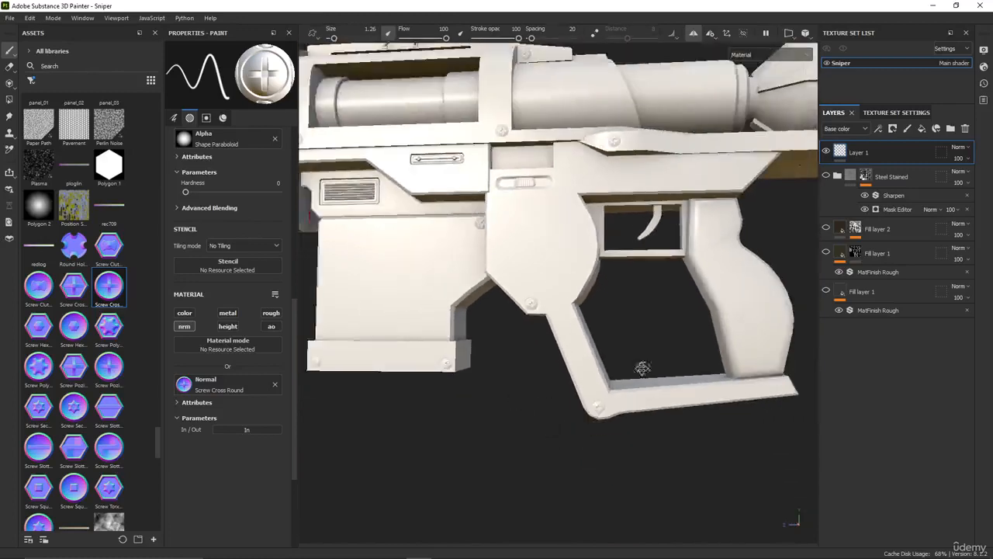
pyautogui.keyDown('alt'); pyautogui.moveTo(643, 368); pyautogui.dragTo(633, 356); pyautogui.keyUp('alt')
pyautogui.moveTo(507, 349)
pyautogui.keyDown('alt'); pyautogui.mouseDown()
pyautogui.moveTo(450, 365)
pyautogui.moveTo(539, 397)
pyautogui.moveTo(553, 388)
pyautogui.mouseUp(); pyautogui.keyUp('alt')
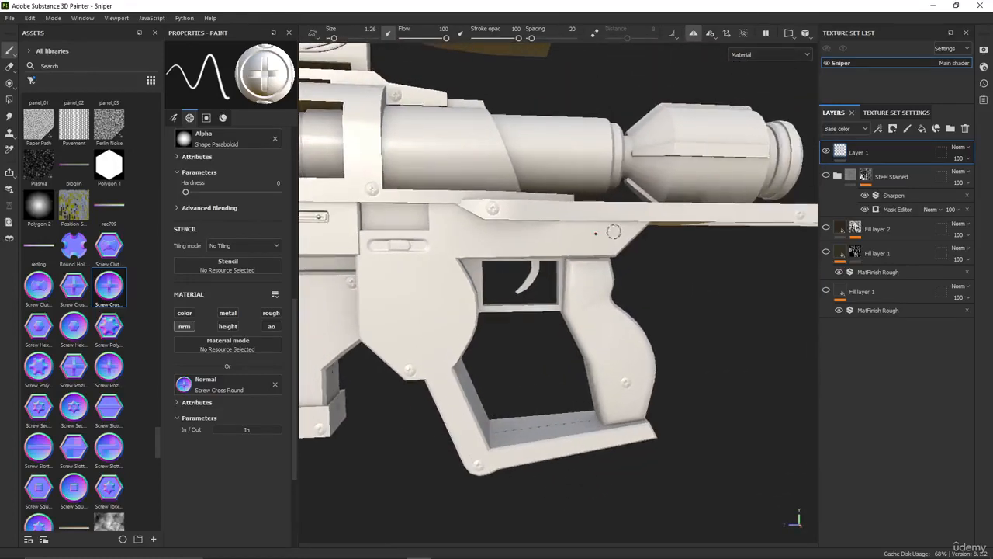
# Stamp cross screws on the lower end of the barrel clamp and on the block behind the cable connector
pyautogui.keyDown('alt'); pyautogui.moveTo(422, 259); pyautogui.dragTo(768, 259, button='middle'); pyautogui.keyUp('alt')
pyautogui.keyDown('alt'); pyautogui.moveTo(768, 259); pyautogui.dragTo(482, 233, button='right'); pyautogui.keyUp('alt')
pyautogui.keyDown('alt'); pyautogui.moveTo(482, 233); pyautogui.dragTo(507, 251, button='middle'); pyautogui.keyUp('alt')
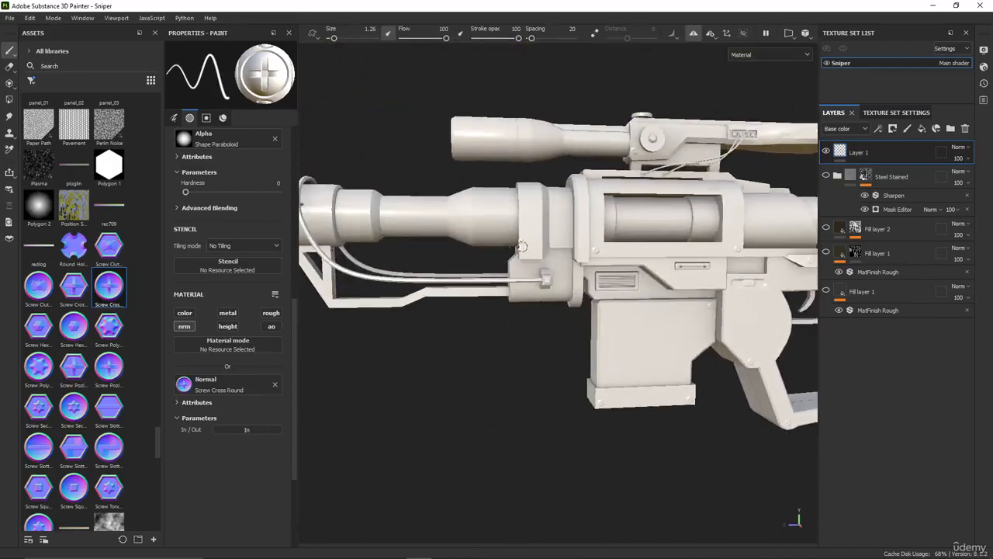
pyautogui.scroll(3, 530, 245)
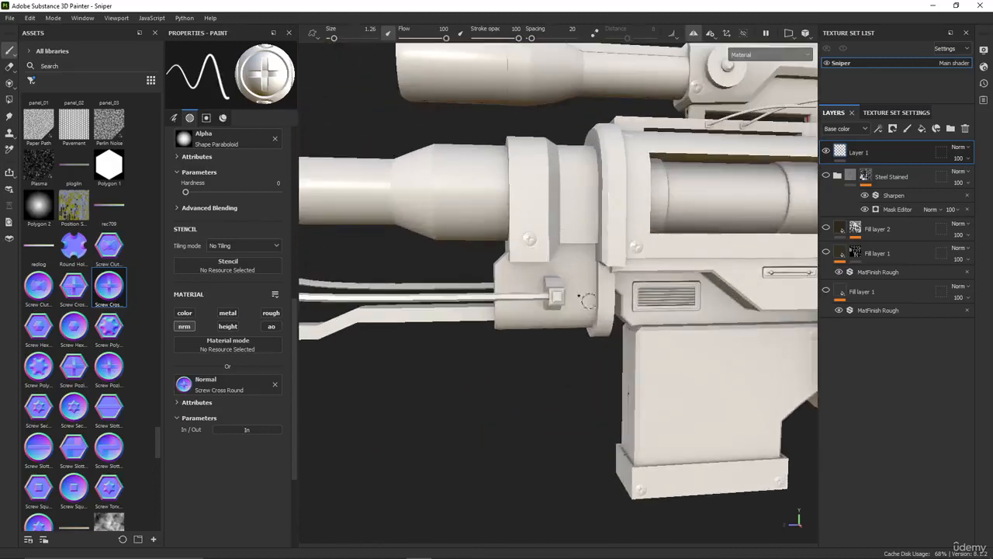
# Stamp two cross screws on the front barrel's thick collar, one on its side and one near its underside
pyautogui.keyDown('alt'); pyautogui.moveTo(479, 314); pyautogui.dragTo(763, 275, button='middle'); pyautogui.keyUp('alt')
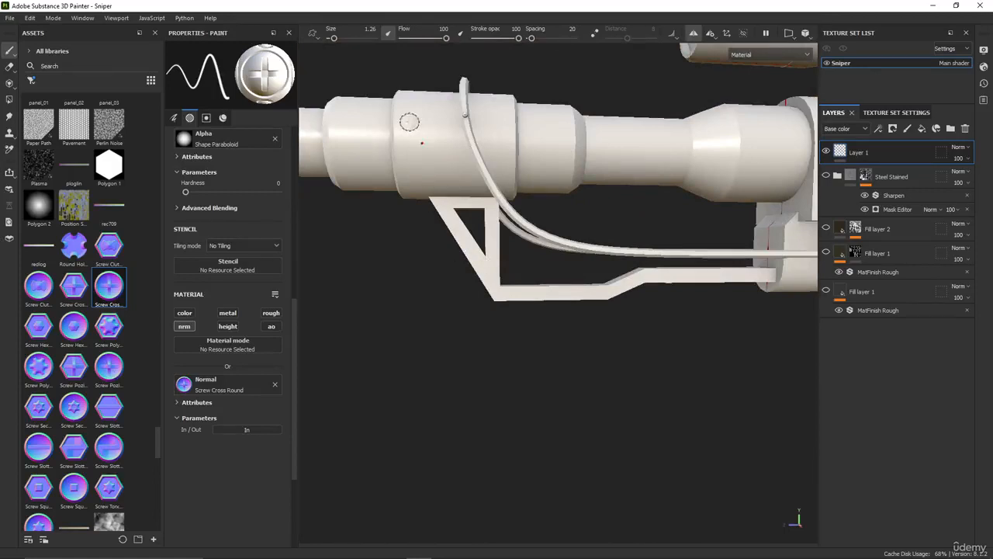
pyautogui.keyDown('alt'); pyautogui.moveTo(420, 181); pyautogui.dragTo(443, 126); pyautogui.keyUp('alt')
pyautogui.keyDown('alt'); pyautogui.moveTo(444, 126); pyautogui.dragTo(474, 232, button='middle'); pyautogui.keyUp('alt')
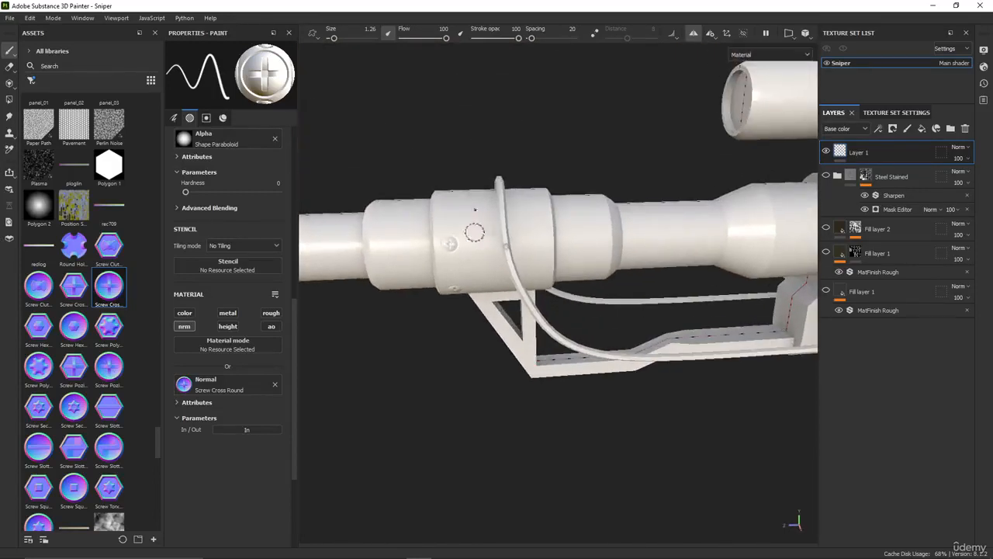
pyautogui.moveTo(460, 211)
pyautogui.keyDown('alt'); pyautogui.mouseDown()
pyautogui.moveTo(526, 275)
pyautogui.moveTo(685, 269)
pyautogui.moveTo(468, 219)
pyautogui.mouseUp(); pyautogui.keyUp('alt')
pyautogui.scroll(-3, 461, 242)
pyautogui.keyDown('alt'); pyautogui.moveTo(389, 277); pyautogui.dragTo(376, 255, button='middle'); pyautogui.keyUp('alt')
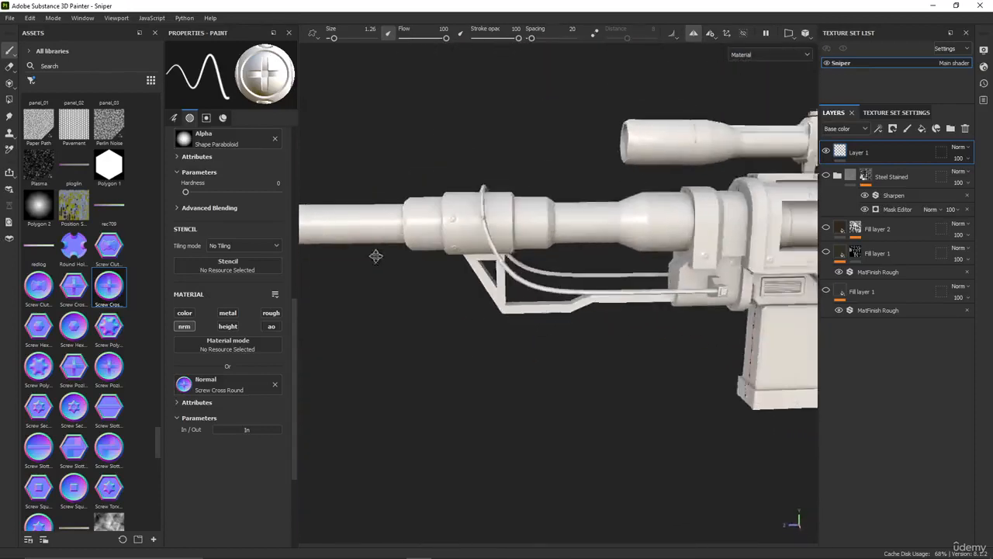
# Stamp a cross screw on the receiver behind the rectangular recess, above the trigger area
pyautogui.keyDown('alt'); pyautogui.moveTo(644, 305); pyautogui.dragTo(354, 330, button='middle'); pyautogui.keyUp('alt')
pyautogui.scroll(-2, 469, 287)
pyautogui.keyDown('alt'); pyautogui.moveTo(587, 324); pyautogui.dragTo(487, 305, button='middle'); pyautogui.keyUp('alt')
pyautogui.scroll(5, 545, 340)
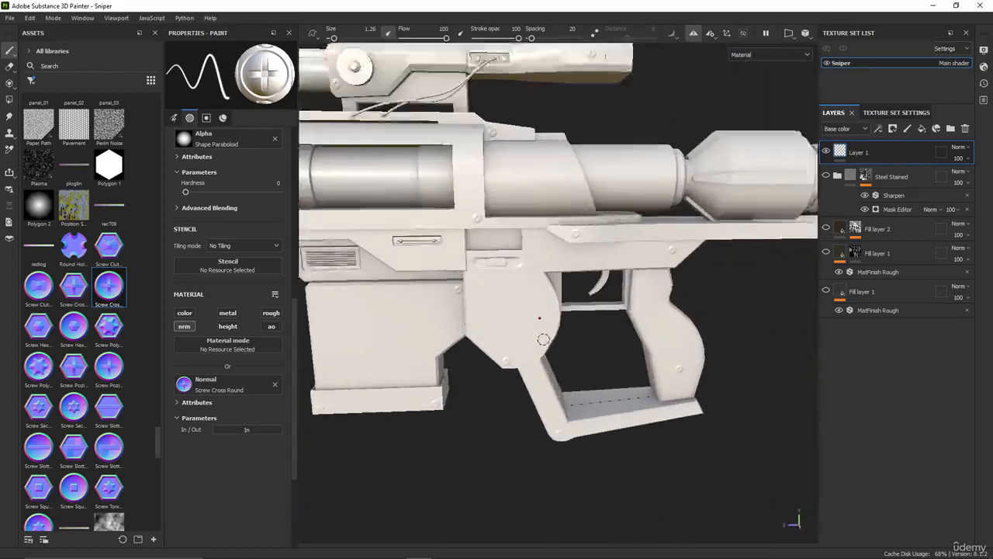
pyautogui.scroll(3, 529, 290)
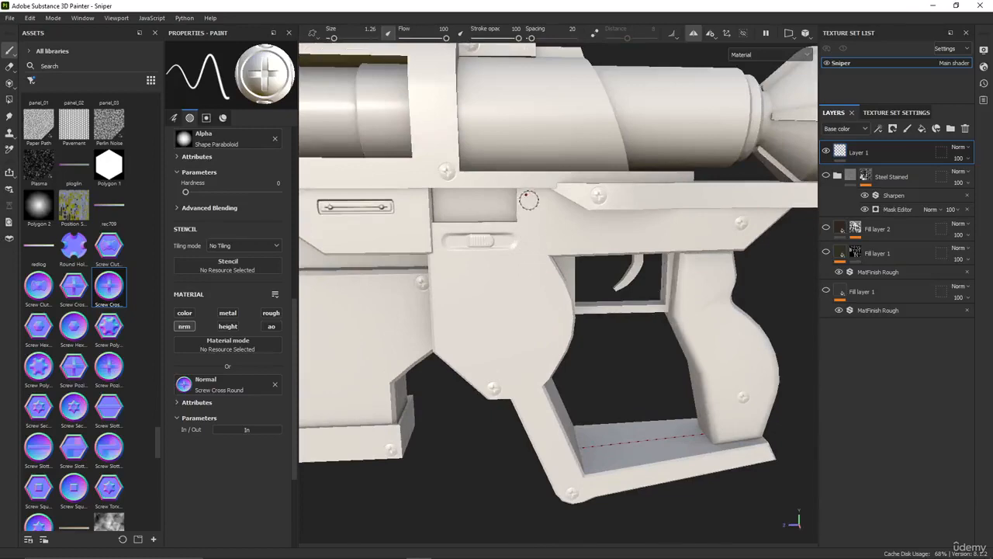
pyautogui.click(529, 201)
pyautogui.keyDown('alt'); pyautogui.moveTo(523, 277); pyautogui.dragTo(453, 251, button='middle'); pyautogui.keyUp('alt')
pyautogui.keyDown('alt'); pyautogui.moveTo(563, 298); pyautogui.dragTo(530, 316); pyautogui.keyUp('alt')
pyautogui.keyDown('alt'); pyautogui.moveTo(530, 316); pyautogui.dragTo(531, 296, button='middle'); pyautogui.keyUp('alt')
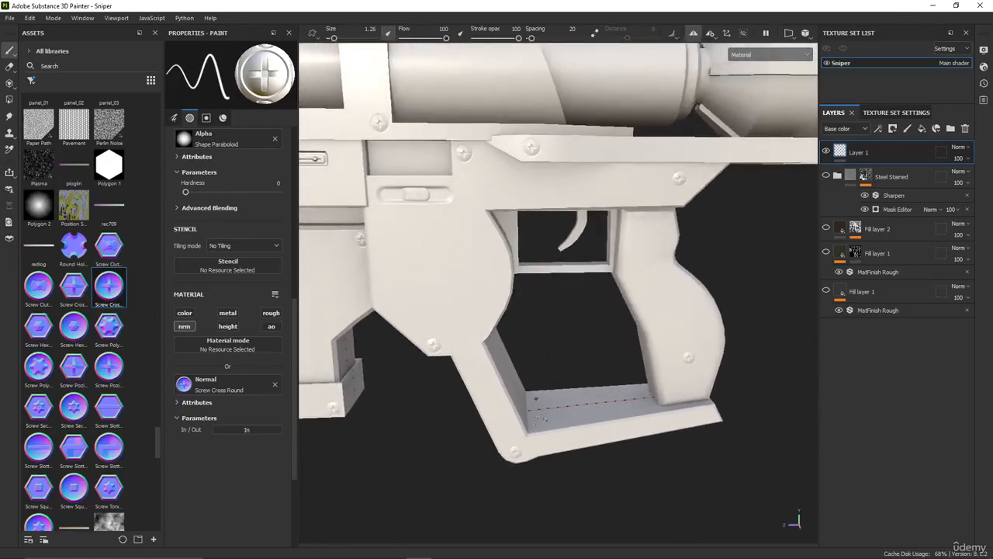
pyautogui.keyDown('alt'); pyautogui.moveTo(573, 308); pyautogui.dragTo(548, 303); pyautogui.keyUp('alt')
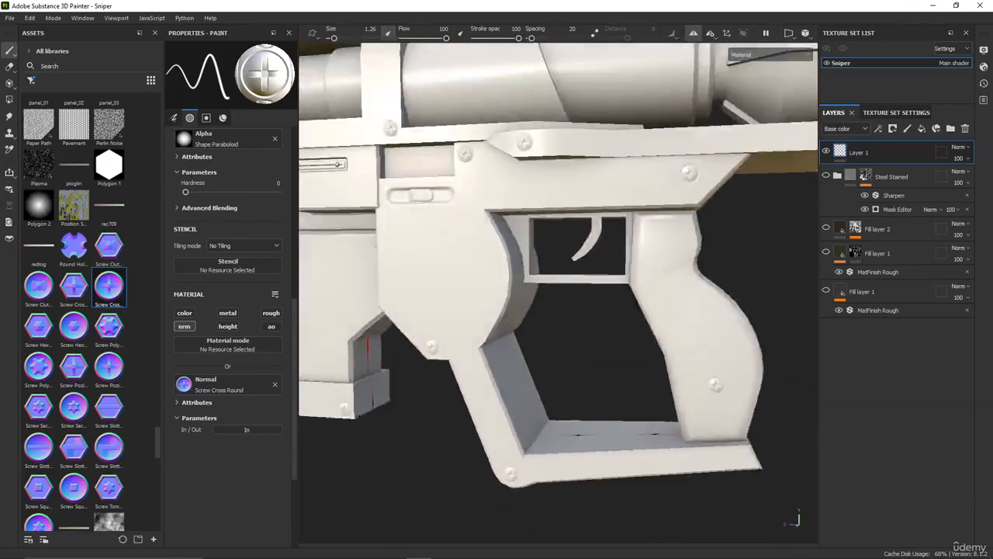
# Load the Vent Circular texture as the brush's normal
pyautogui.scroll(-3, 435, 334)
pyautogui.keyDown('alt'); pyautogui.moveTo(416, 337); pyautogui.dragTo(618, 415, button='middle'); pyautogui.keyUp('alt')
pyautogui.scroll(-2, 590, 401)
pyautogui.keyDown('alt'); pyautogui.moveTo(569, 388); pyautogui.dragTo(475, 362, button='middle'); pyautogui.keyUp('alt')
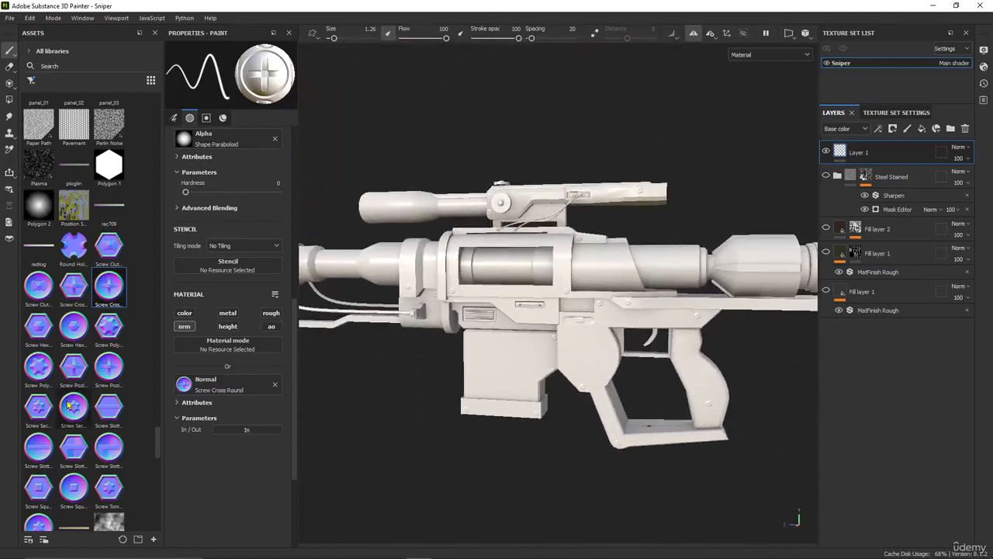
pyautogui.scroll(-3, 91, 401)
pyautogui.scroll(-5, 91, 400)
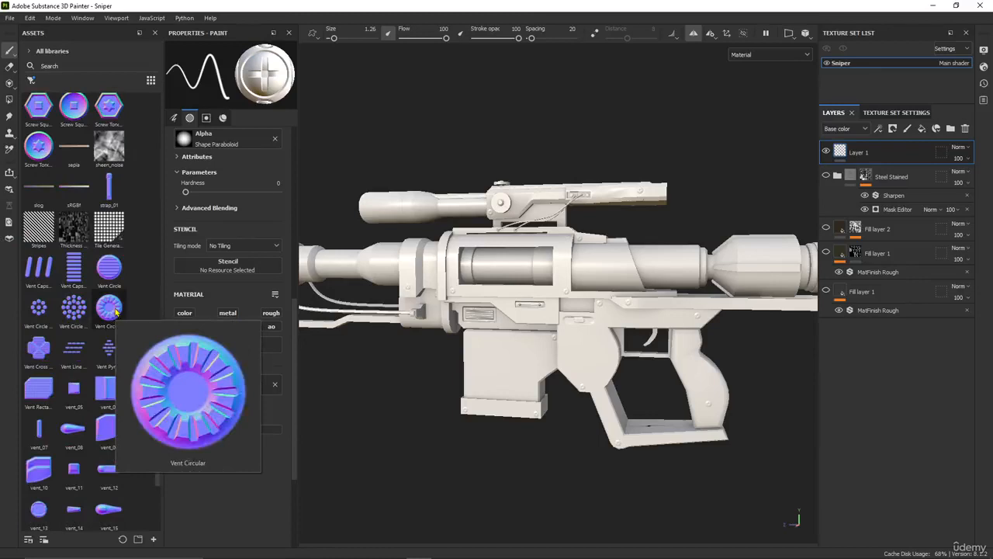
pyautogui.moveTo(124, 314)
pyautogui.mouseDown()
pyautogui.moveTo(241, 381)
pyautogui.moveTo(217, 386)
pyautogui.mouseUp()
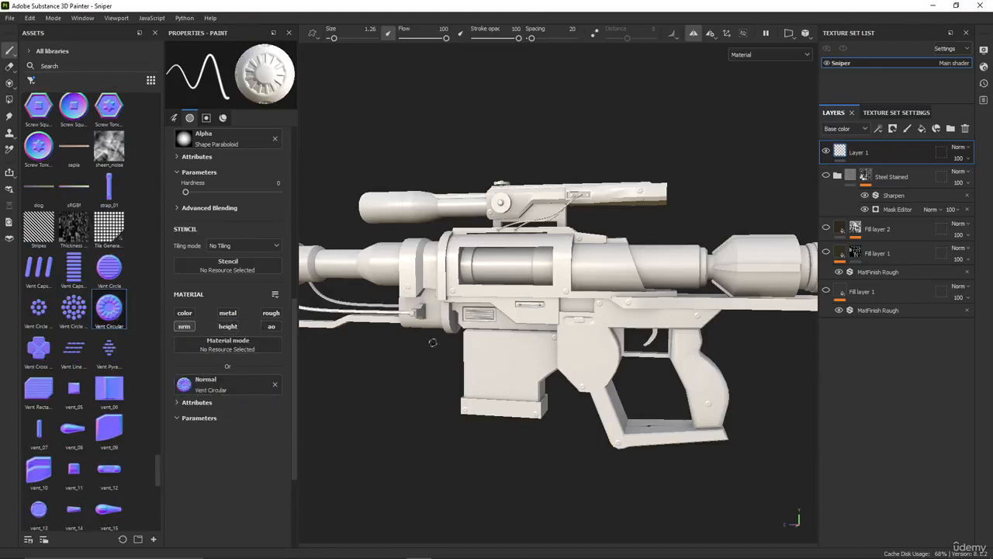
# Set the brush size to 4.67 to suit the panels of the stock
pyautogui.scroll(4, 443, 341)
pyautogui.click(343, 38)
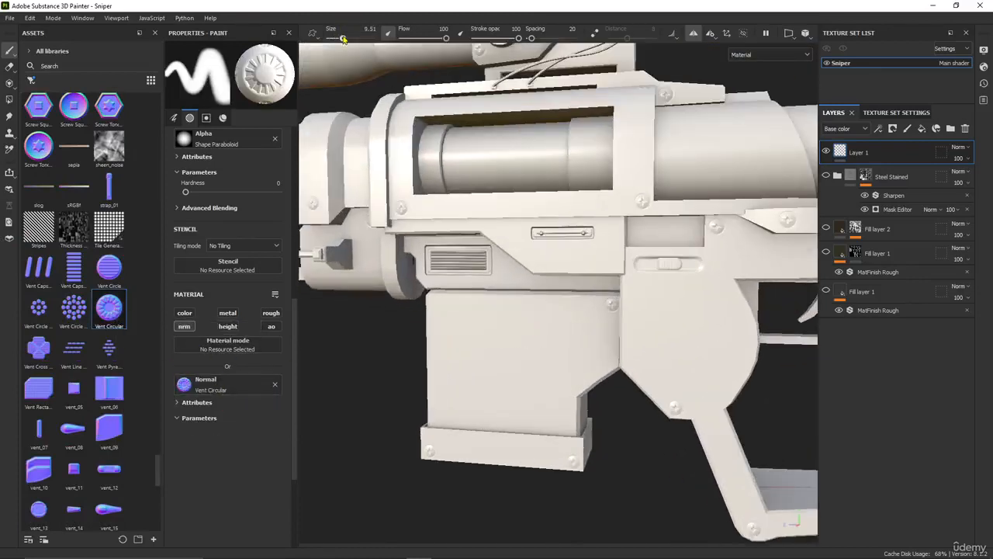
pyautogui.scroll(-4, 511, 328)
pyautogui.keyDown('alt'); pyautogui.moveTo(613, 319); pyautogui.dragTo(372, 338, button='middle'); pyautogui.keyUp('alt')
pyautogui.scroll(-2, 559, 302)
pyautogui.keyDown('alt'); pyautogui.moveTo(706, 284); pyautogui.dragTo(468, 295, button='middle'); pyautogui.keyUp('alt')
pyautogui.scroll(4, 512, 298)
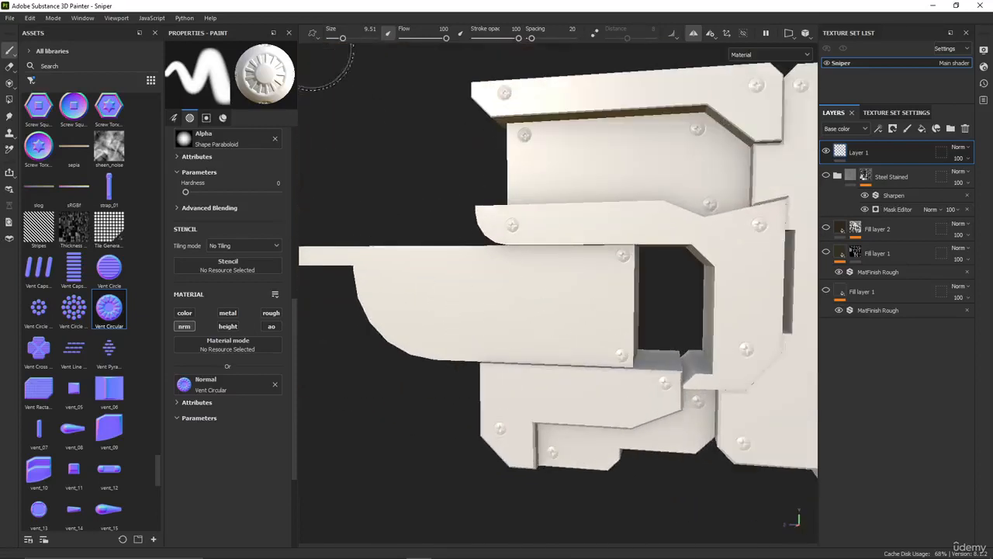
pyautogui.moveTo(342, 38); pyautogui.dragTo(338, 38)
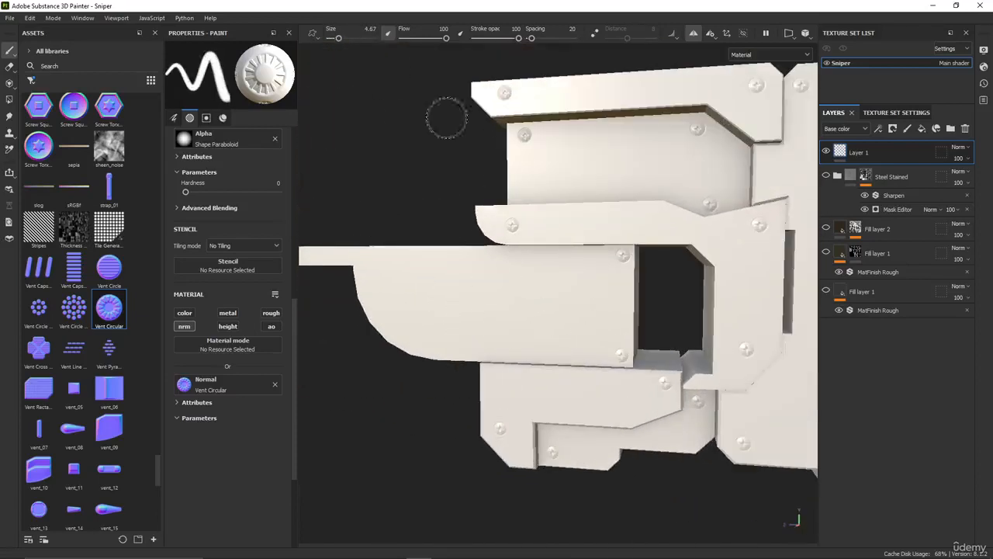
# Try a circular vent stamp on the stock's upper recessed panel and undo it
pyautogui.click(599, 162)
pyautogui.keyDown('alt'); pyautogui.moveTo(555, 249); pyautogui.dragTo(511, 243); pyautogui.keyUp('alt')
pyautogui.keyDown('alt'); pyautogui.moveTo(511, 229); pyautogui.dragTo(304, 265, button='middle'); pyautogui.keyUp('alt')
pyautogui.hotkey('ctrl', 'z')
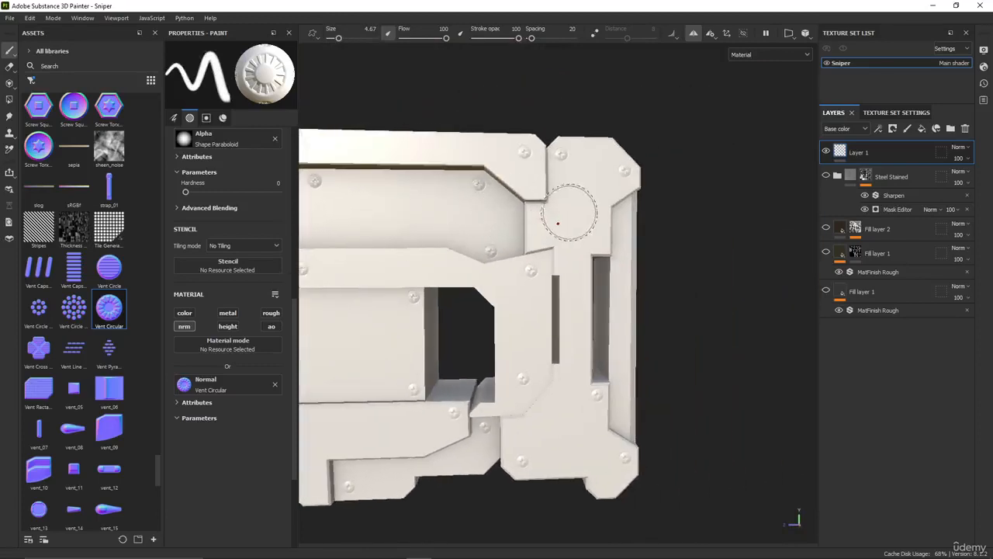
# Stamp two circular vents on the butt plate, one above and one below its slots
pyautogui.click(574, 217)
pyautogui.scroll(-3, 502, 374)
pyautogui.keyDown('alt'); pyautogui.moveTo(501, 374); pyautogui.dragTo(548, 341); pyautogui.keyUp('alt')
pyautogui.moveTo(529, 342); pyautogui.dragTo(547, 341, button='middle')
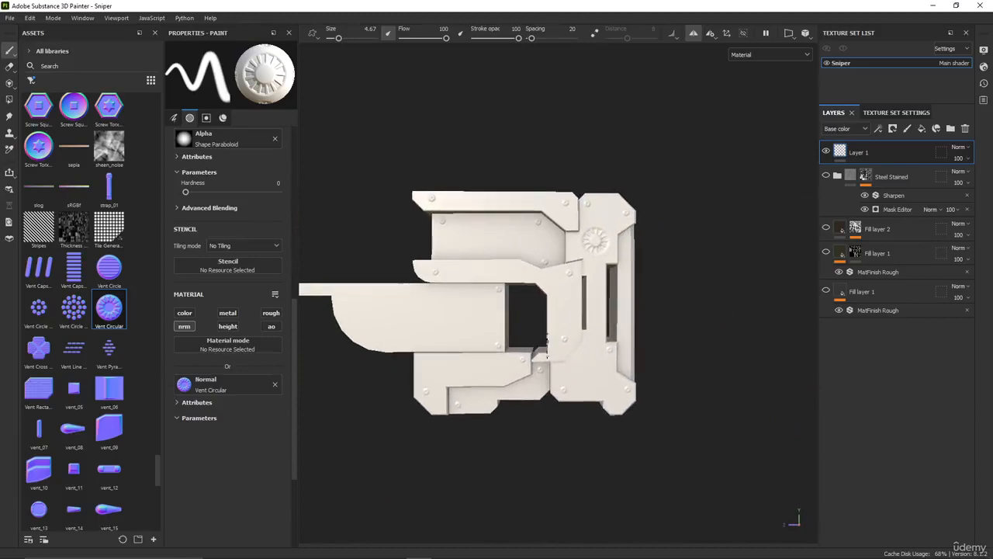
pyautogui.moveTo(323, 353)
pyautogui.keyDown('alt'); pyautogui.mouseDown()
pyautogui.moveTo(216, 341)
pyautogui.moveTo(201, 354)
pyautogui.moveTo(314, 359)
pyautogui.mouseUp(); pyautogui.keyUp('alt')
pyautogui.moveTo(480, 378); pyautogui.dragTo(578, 392, button='middle')
# Browse the vent textures for further details that suit the stock and the rifle body
pyautogui.scroll(-5, 118, 301)
pyautogui.scroll(-6, 115, 315)
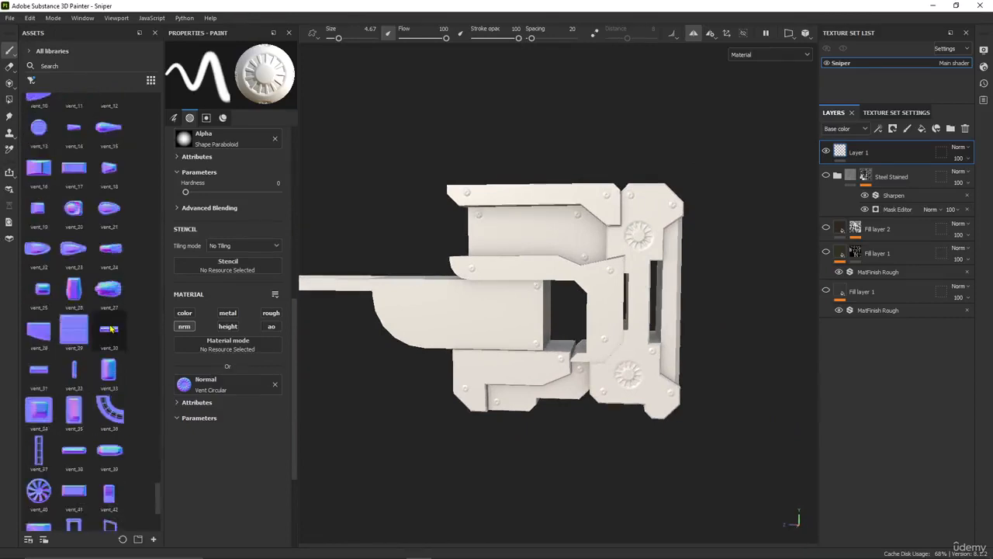
pyautogui.scroll(-3, 146, 387)
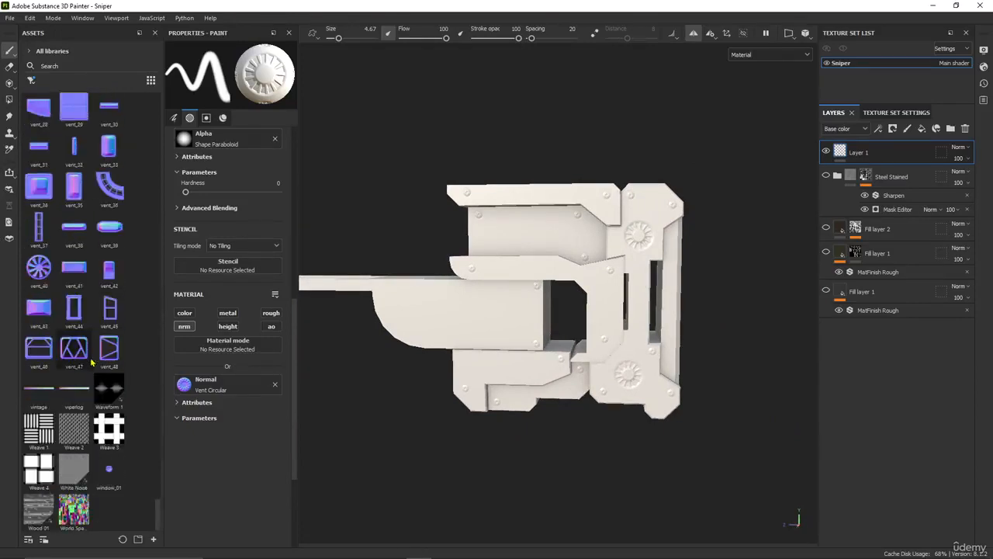
pyautogui.scroll(4, 85, 319)
pyautogui.scroll(-1, 421, 319)
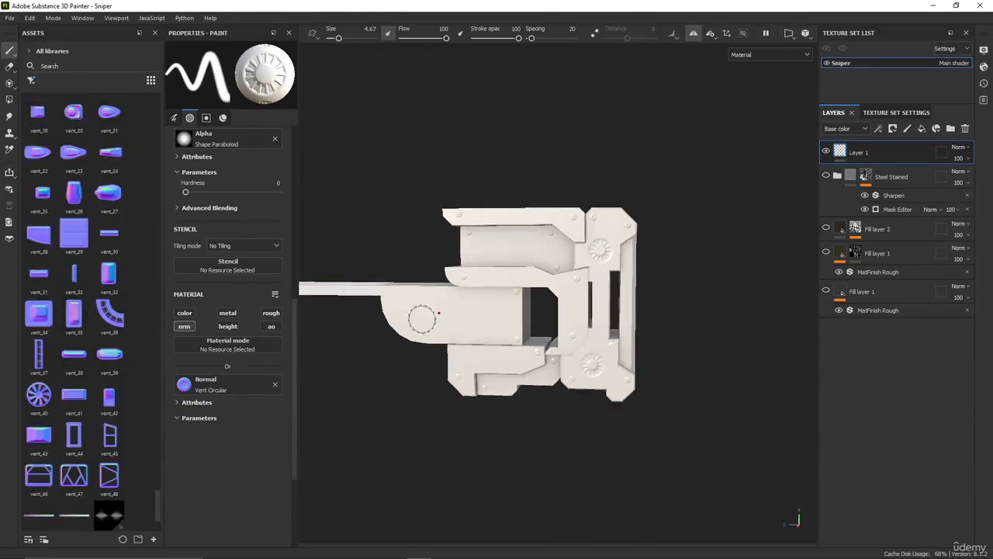
pyautogui.keyDown('alt'); pyautogui.moveTo(393, 334); pyautogui.dragTo(462, 348, button='middle'); pyautogui.keyUp('alt')
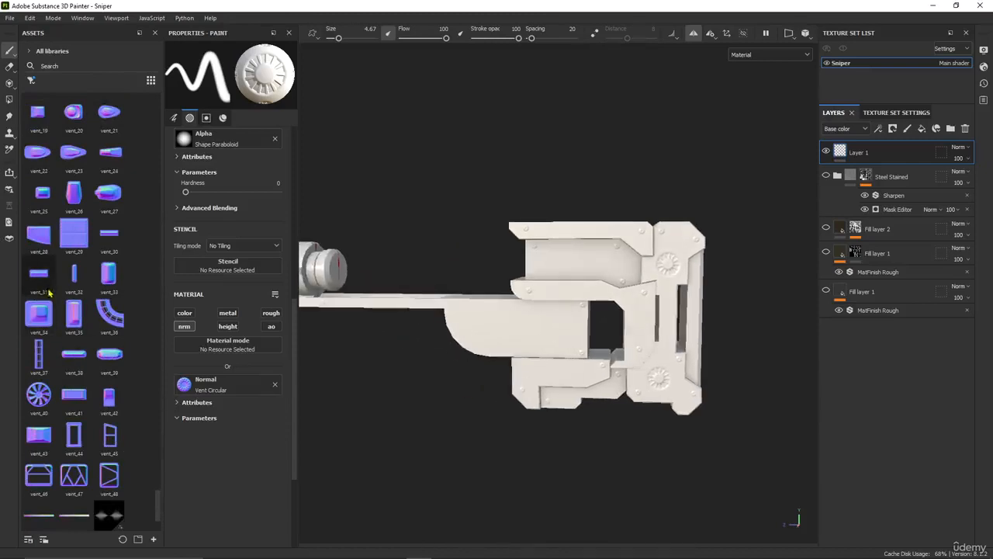
pyautogui.scroll(3, 111, 347)
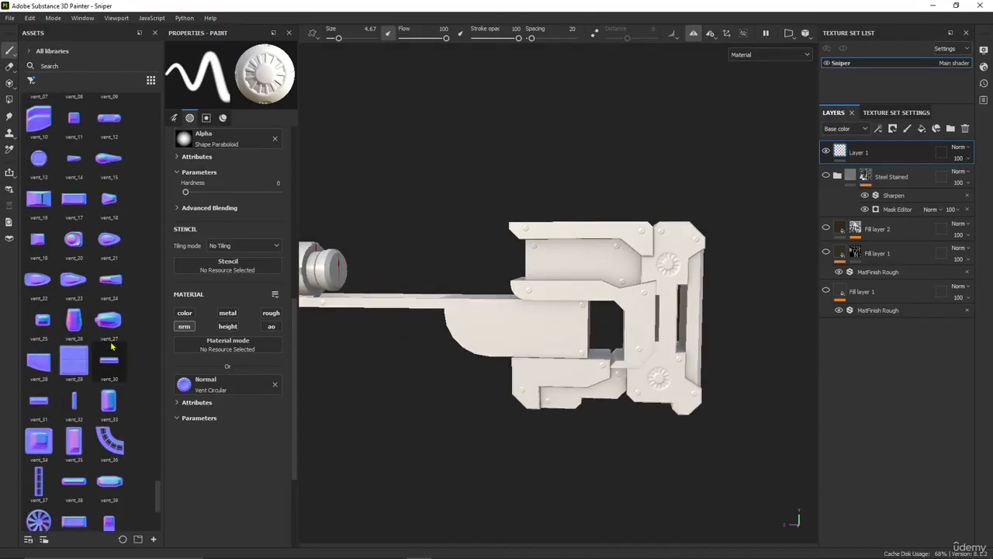
pyautogui.keyDown('alt'); pyautogui.moveTo(350, 328); pyautogui.dragTo(680, 354, button='middle'); pyautogui.keyUp('alt')
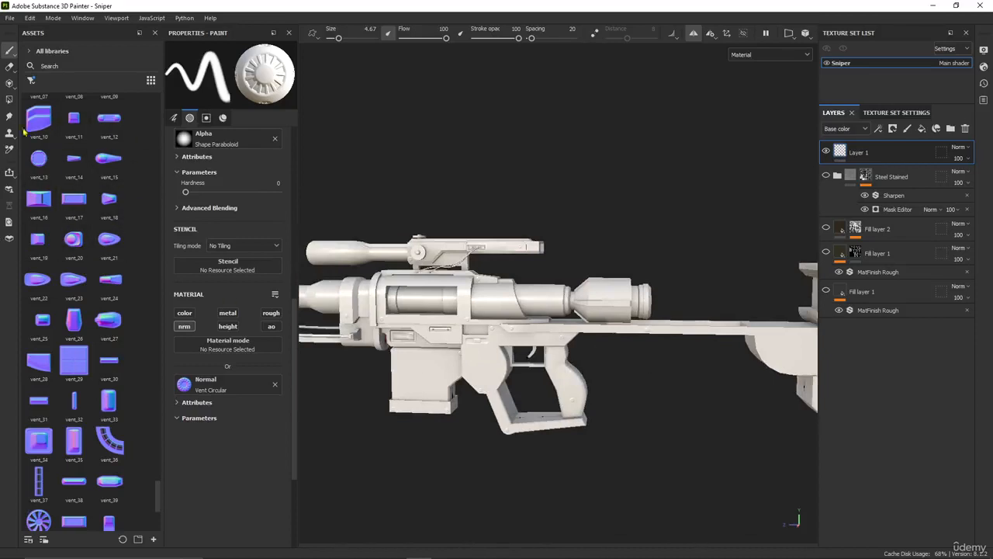
pyautogui.scroll(5, 458, 353)
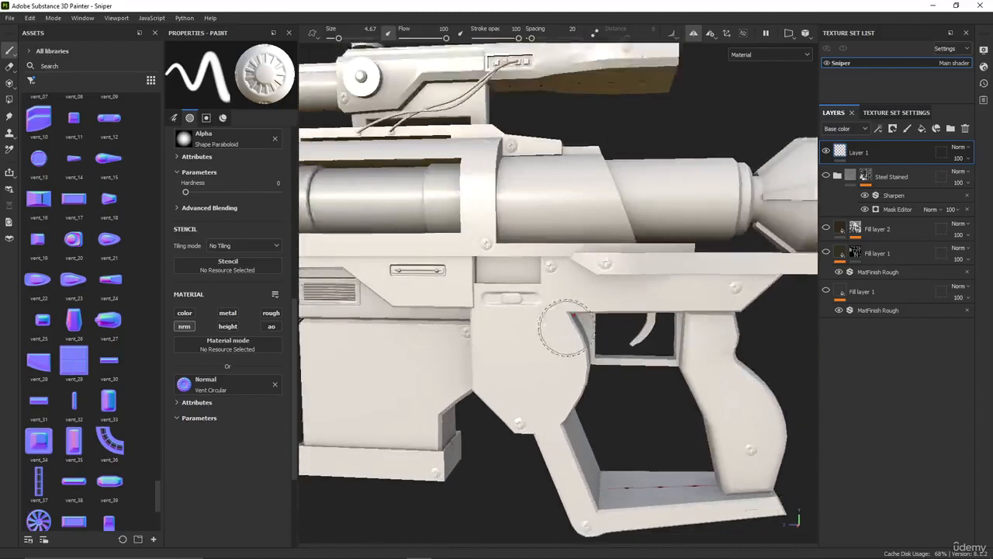
# Load vent_29 as the brush's normal and try it over the magazine and grip
pyautogui.scroll(-2, 567, 328)
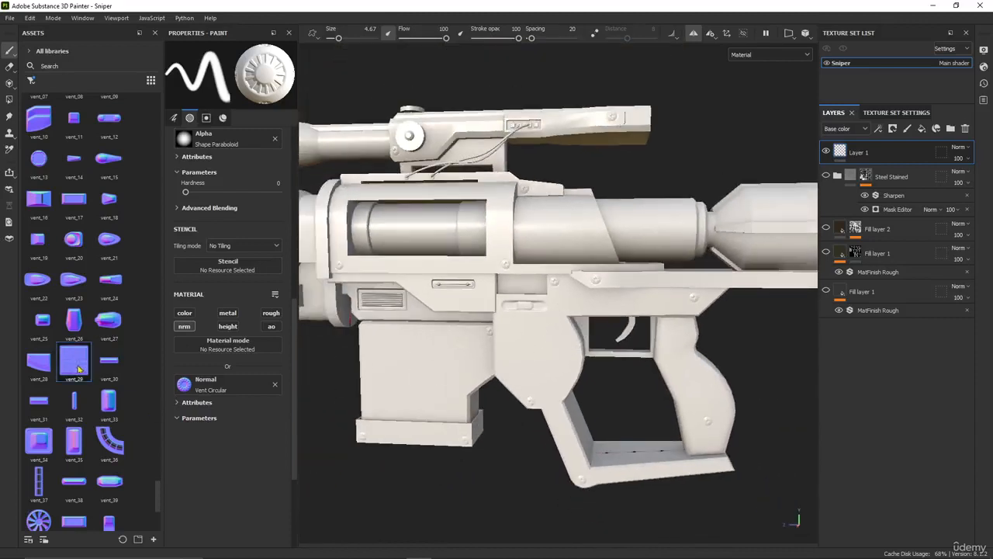
pyautogui.moveTo(213, 382); pyautogui.dragTo(214, 383)
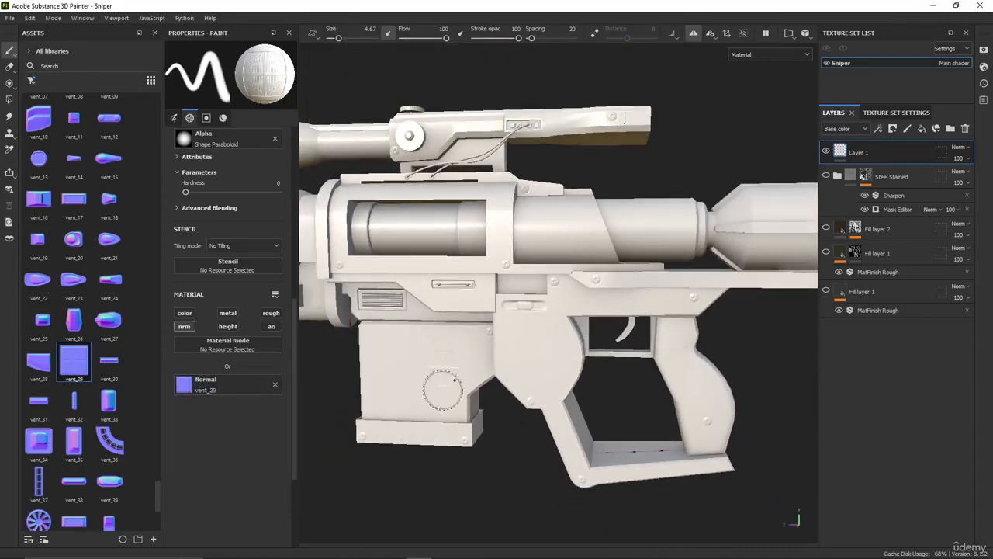
pyautogui.moveTo(442, 392); pyautogui.dragTo(377, 371, button='middle')
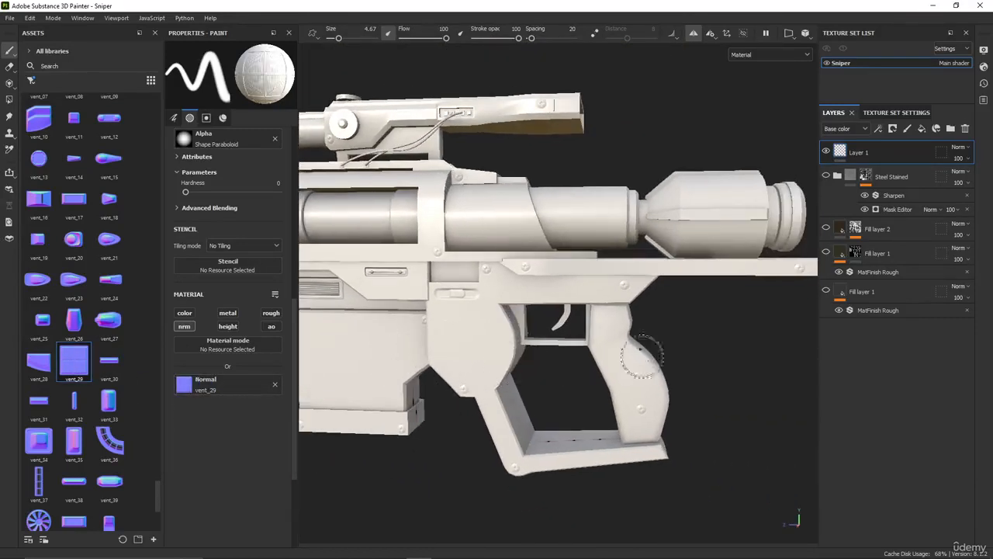
pyautogui.keyDown('alt'); pyautogui.moveTo(642, 357); pyautogui.dragTo(334, 448, button='middle'); pyautogui.keyUp('alt')
pyautogui.scroll(-3, 474, 401)
# Load vent_12 as the brush's normal and stamp it on the lower rail of the barrel window frame
pyautogui.keyDown('alt'); pyautogui.moveTo(464, 403); pyautogui.dragTo(618, 359, button='middle'); pyautogui.keyUp('alt')
pyautogui.keyDown('alt'); pyautogui.moveTo(459, 358); pyautogui.dragTo(574, 368, button='middle'); pyautogui.keyUp('alt')
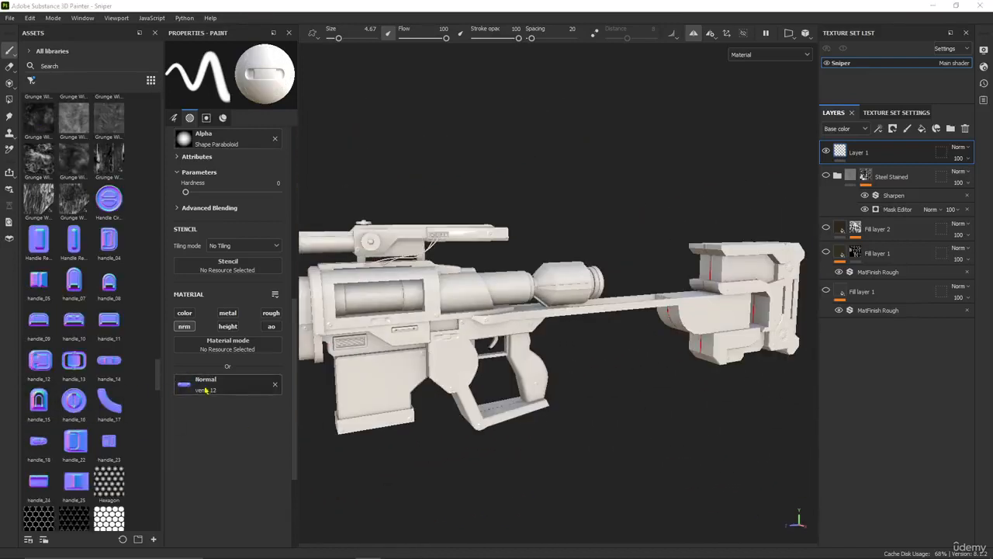
pyautogui.scroll(3, 504, 368)
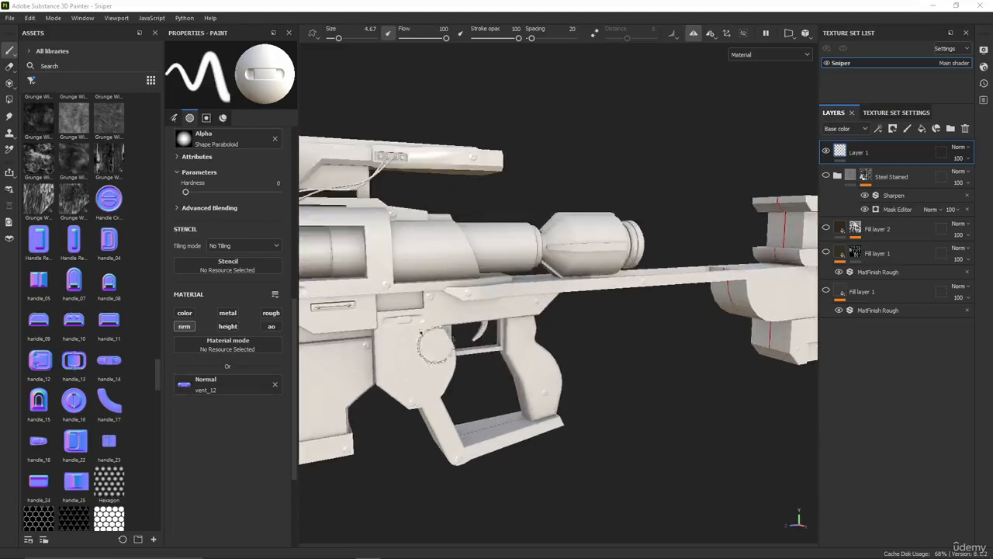
pyautogui.keyDown('alt'); pyautogui.moveTo(402, 323); pyautogui.dragTo(575, 339, button='middle'); pyautogui.keyUp('alt')
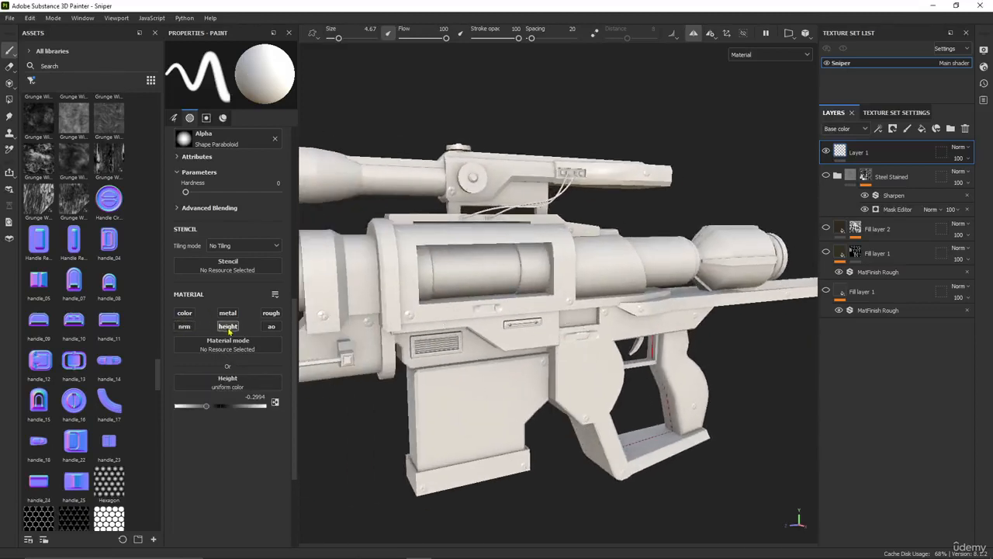
# Limit the assets to alphas and load Rectangle_Grill_Alpha as the height brush's alpha
pyautogui.click(32, 83)
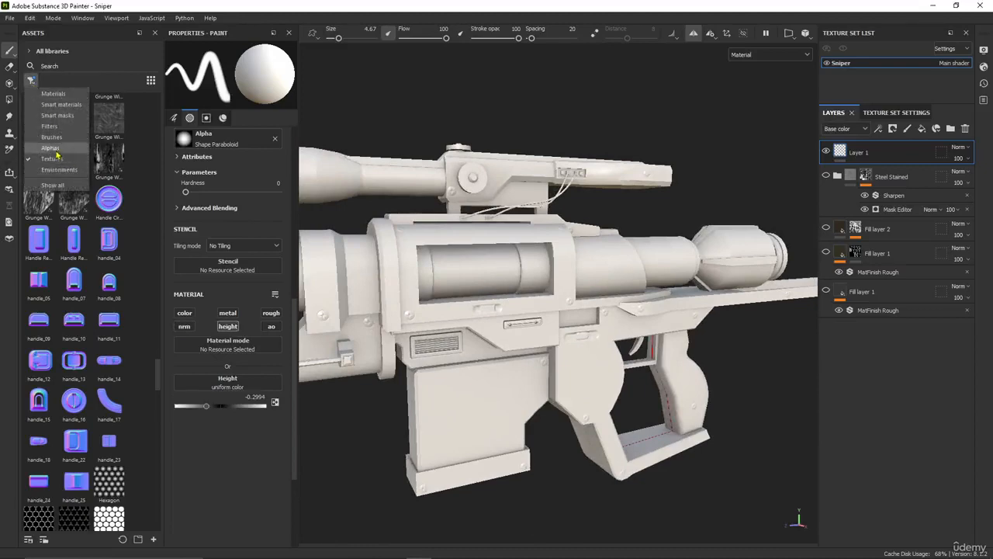
pyautogui.click(54, 152)
pyautogui.scroll(-10, 69, 305)
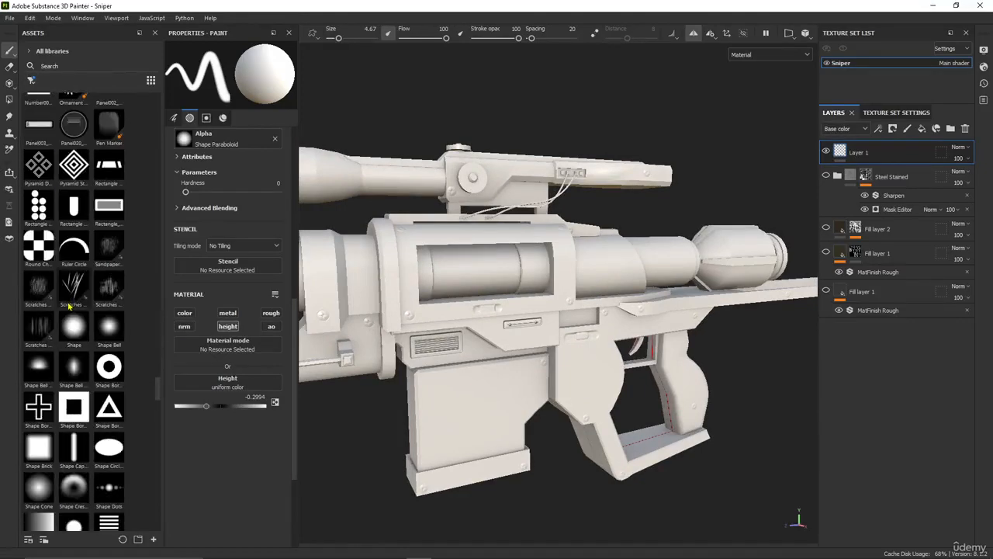
pyautogui.click(109, 207)
# Try a Rectangle_Grill_Alpha stamp at brush size 15.13 on the stock's curved side panel, and undo it
pyautogui.keyDown('alt'); pyautogui.keyDown('shift'); pyautogui.moveTo(578, 321); pyautogui.dragTo(582, 342); pyautogui.keyUp('shift'); pyautogui.keyUp('alt')
pyautogui.keyDown('alt'); pyautogui.moveTo(581, 341); pyautogui.dragTo(337, 351, button='middle'); pyautogui.keyUp('alt')
pyautogui.scroll(-2, 337, 351)
pyautogui.keyDown('alt'); pyautogui.moveTo(703, 365); pyautogui.dragTo(422, 363, button='middle'); pyautogui.keyUp('alt')
pyautogui.scroll(2, 543, 328)
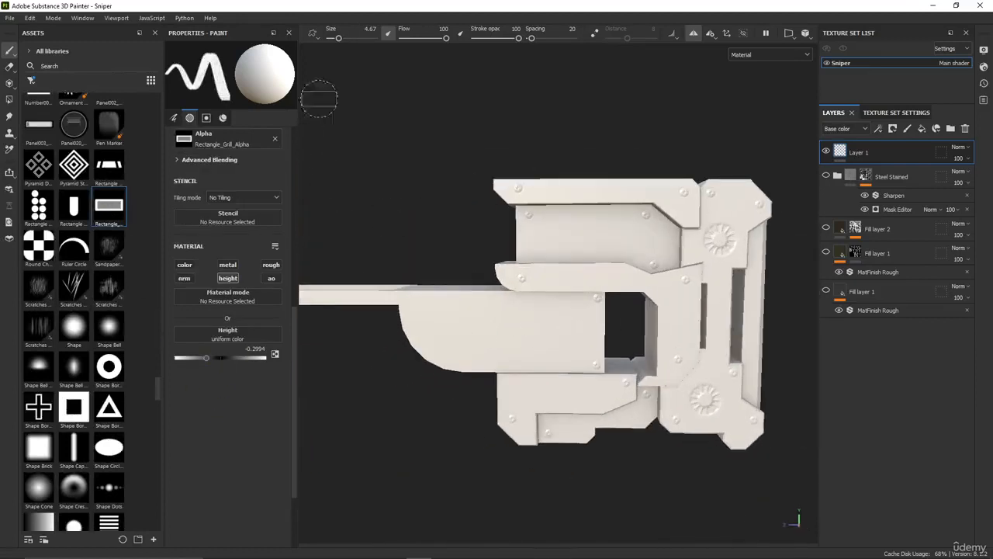
pyautogui.click(346, 37)
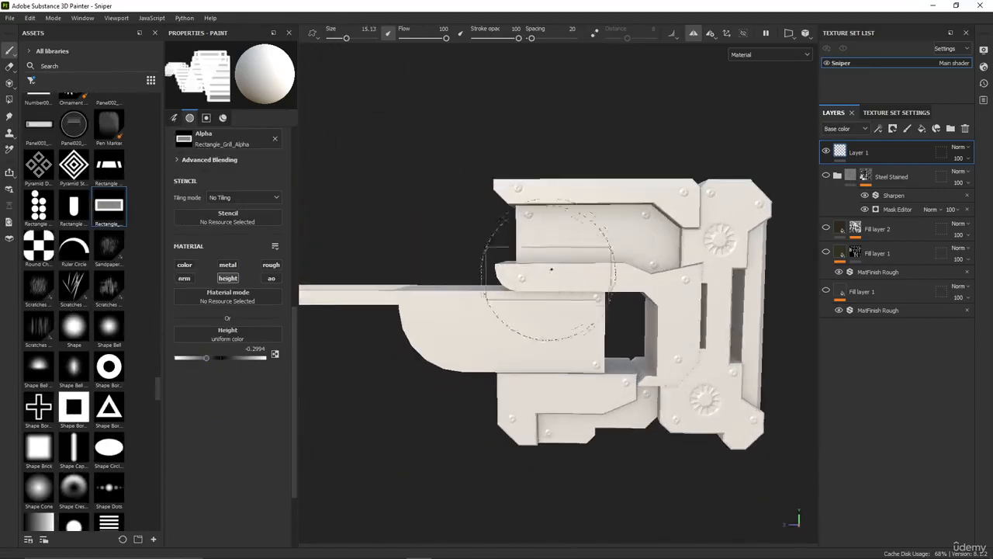
pyautogui.click(523, 321)
pyautogui.scroll(-2, 443, 446)
pyautogui.scroll(3, 450, 434)
pyautogui.hotkey('ctrl', 'z')
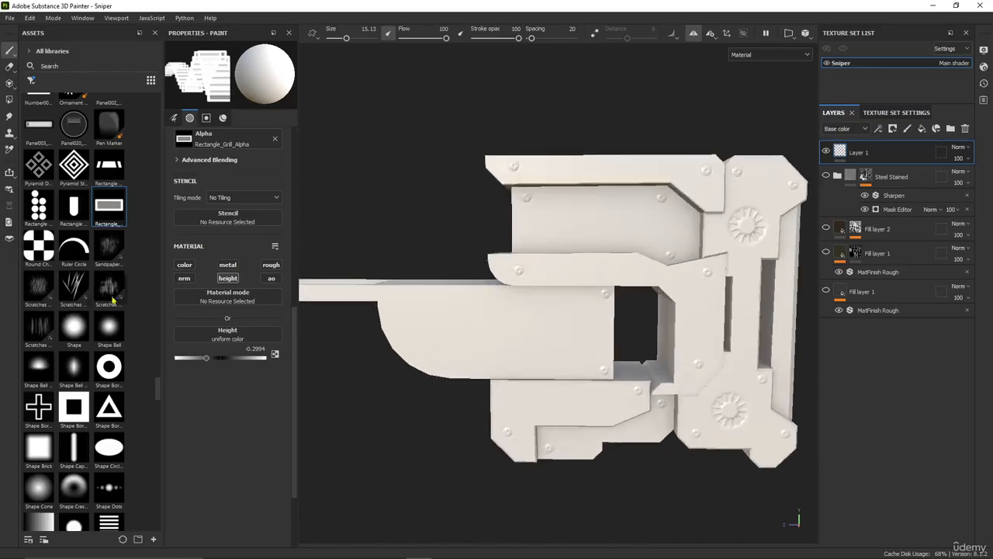
# Find and load Double_Grill_Alpha, set the brush size to 12.56 and stamp the double grill on the stock's curved side panel
pyautogui.scroll(5, 109, 241)
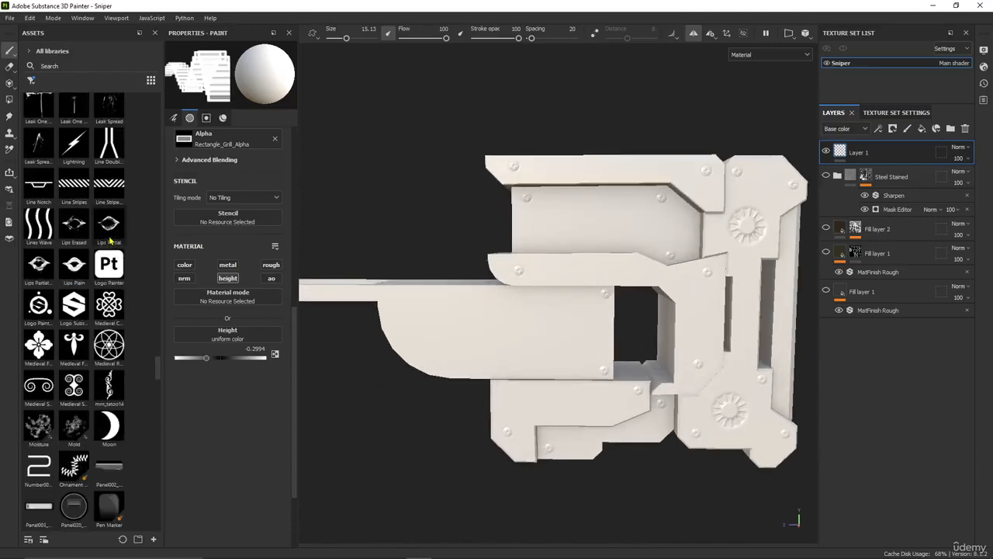
pyautogui.scroll(10, 120, 423)
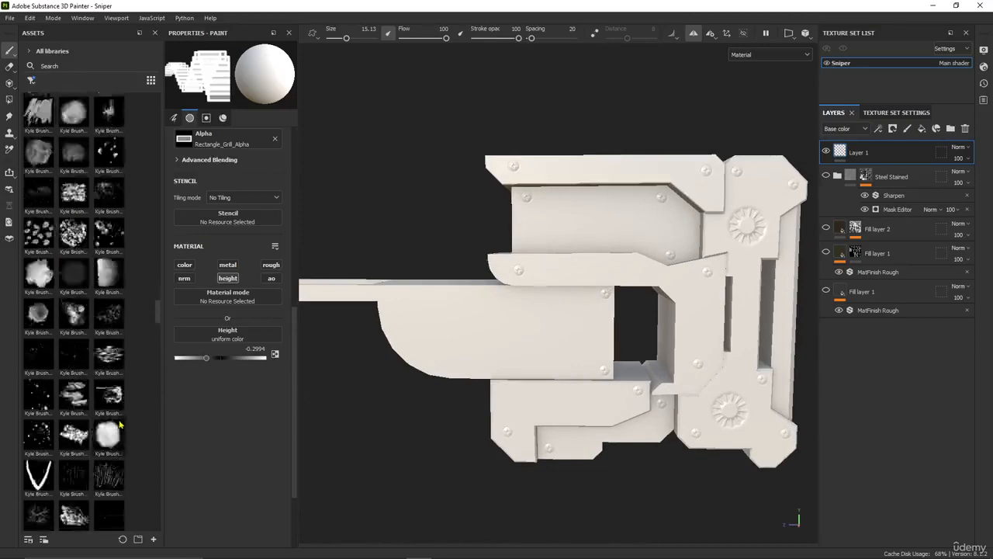
pyautogui.scroll(10, 120, 423)
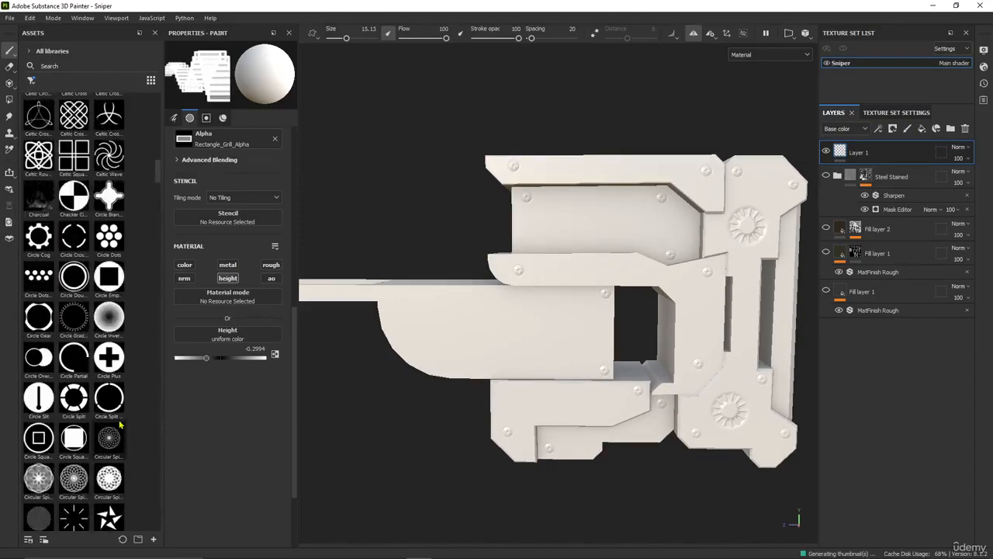
pyautogui.moveTo(120, 340)
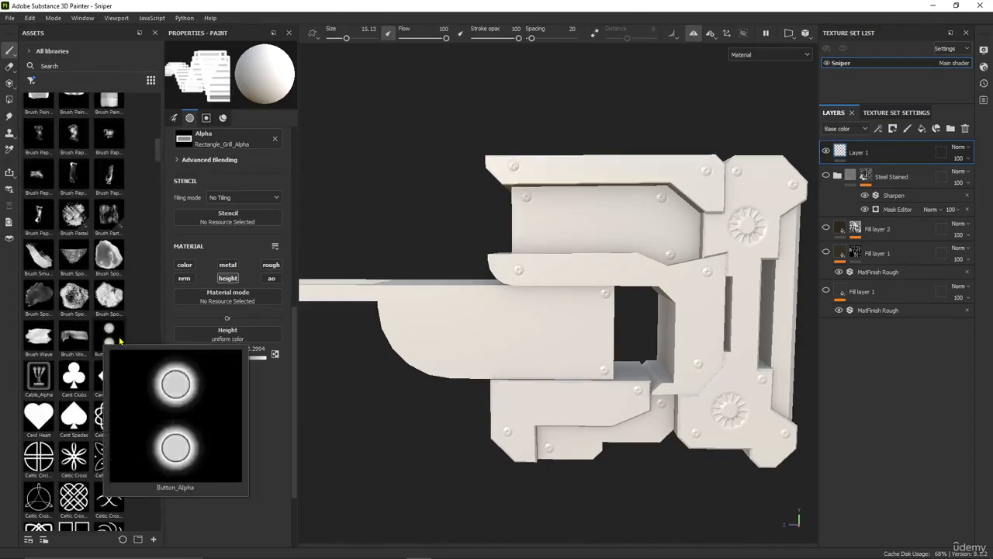
pyautogui.scroll(10, 121, 340)
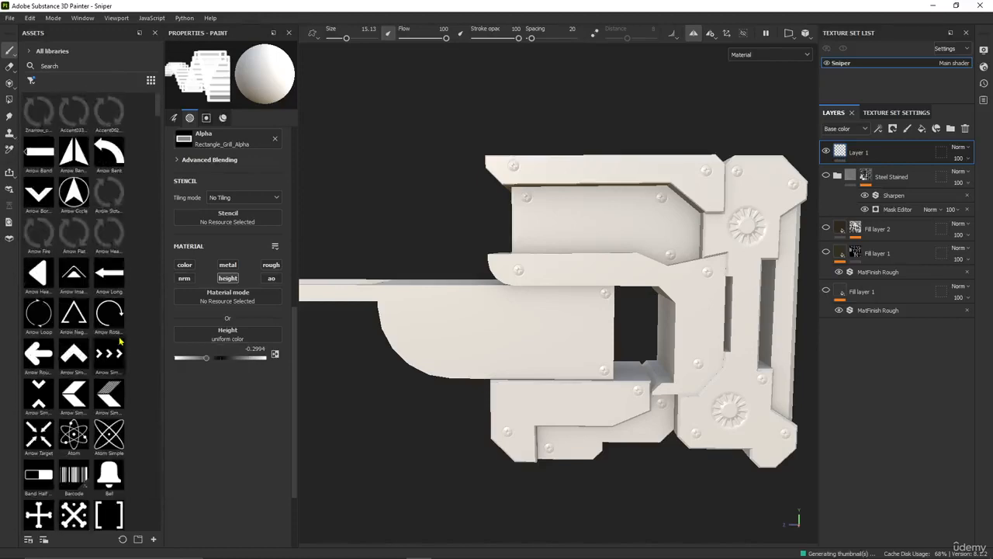
pyautogui.scroll(-15, 105, 296)
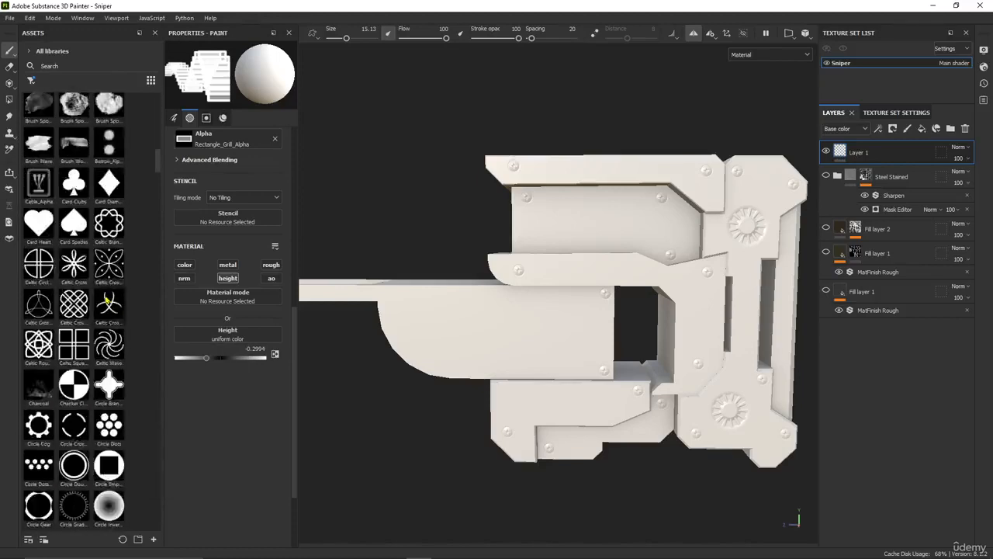
pyautogui.scroll(-3, 106, 301)
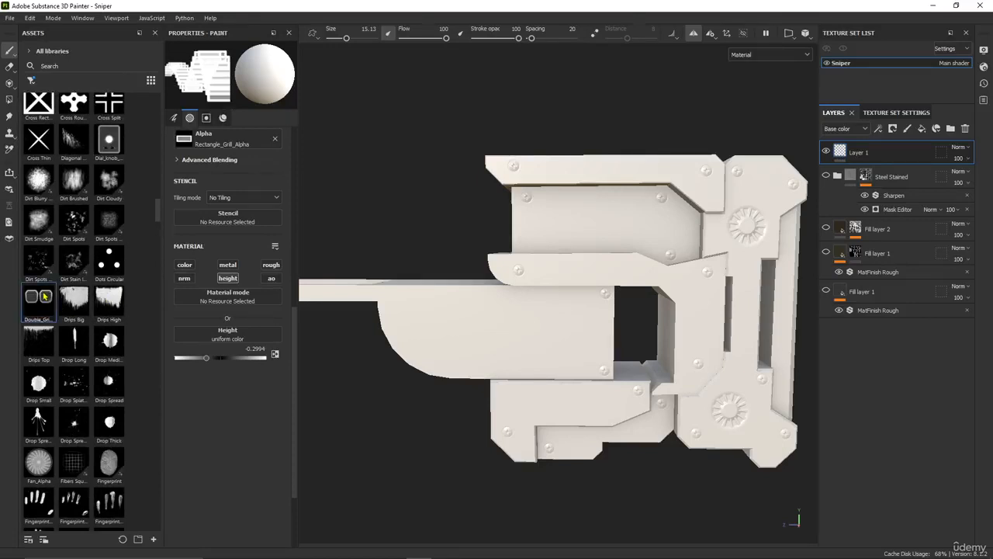
pyautogui.click(45, 295)
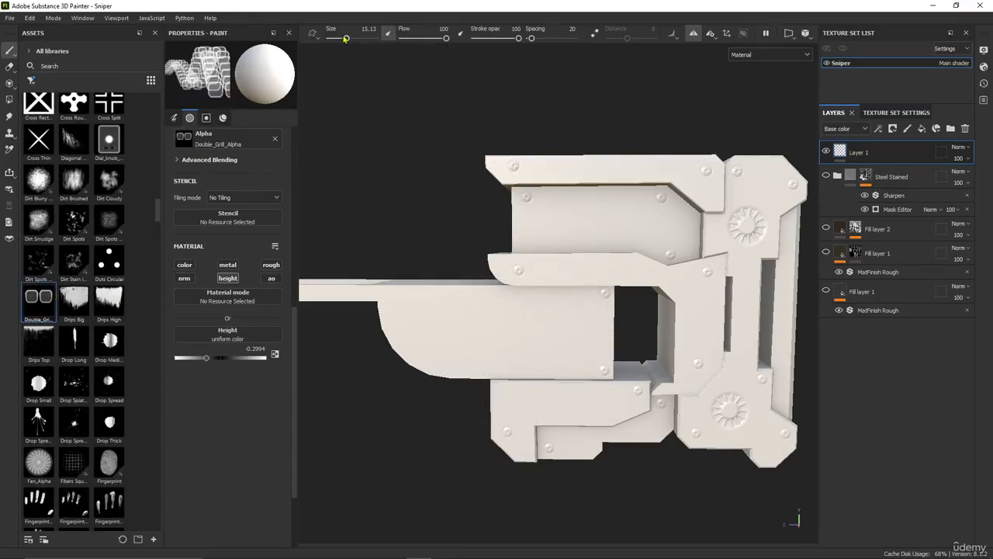
pyautogui.moveTo(346, 38); pyautogui.dragTo(346, 39)
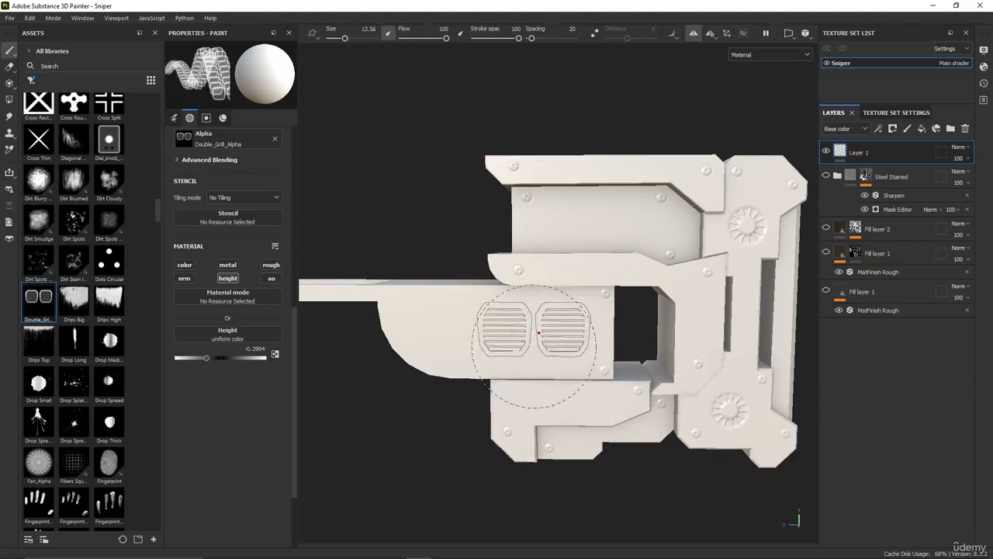
pyautogui.keyDown('alt'); pyautogui.moveTo(527, 334); pyautogui.dragTo(497, 399); pyautogui.keyUp('alt')
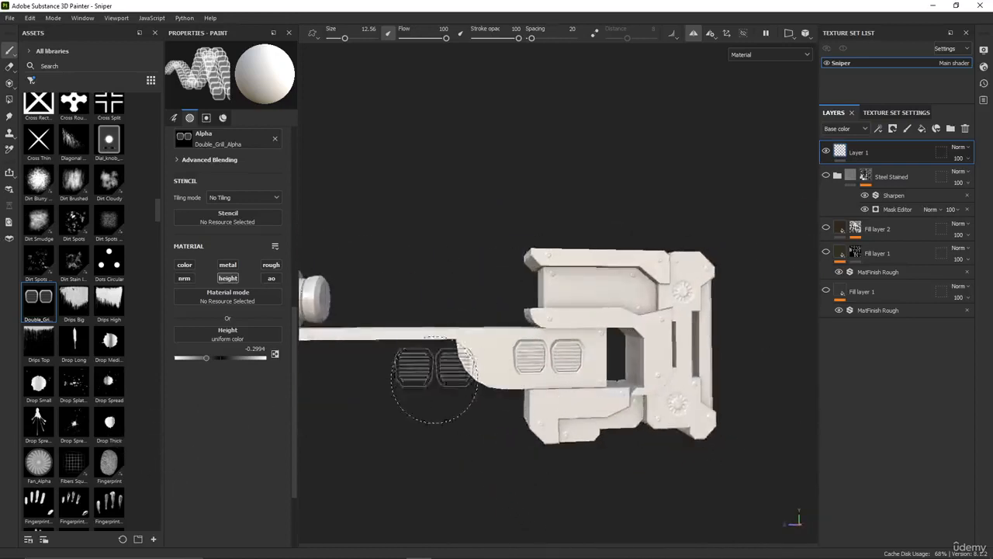
# Browse the alphas for a rough grip texture and load Kyle Brush Presets alpha 83 as the brush's alpha
pyautogui.keyDown('alt'); pyautogui.moveTo(432, 377); pyautogui.dragTo(564, 391, button='middle'); pyautogui.keyUp('alt')
pyautogui.scroll(-3, 564, 392)
pyautogui.keyDown('alt'); pyautogui.moveTo(492, 403); pyautogui.dragTo(633, 382, button='middle'); pyautogui.keyUp('alt')
pyautogui.scroll(-1, 537, 415)
pyautogui.scroll(2, 516, 384)
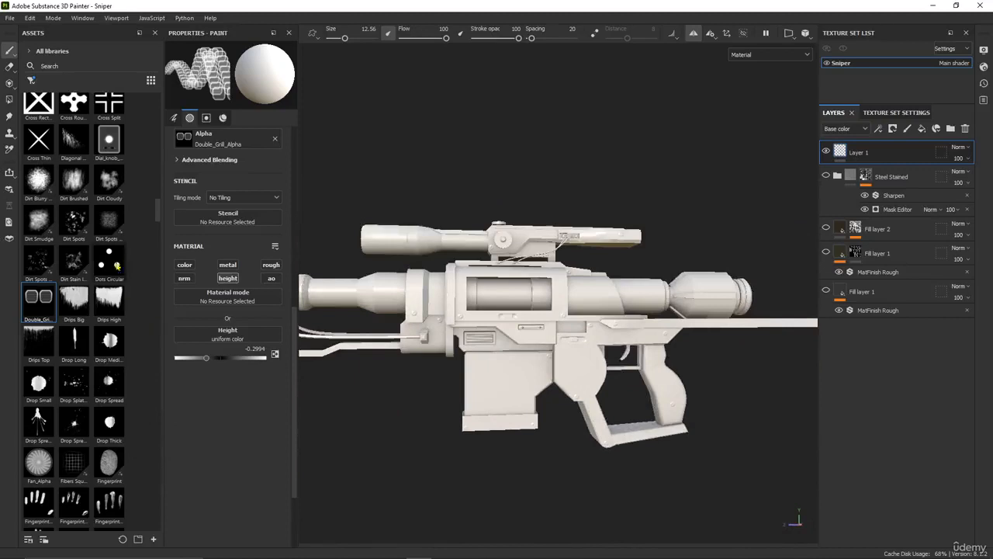
pyautogui.scroll(-5, 121, 333)
pyautogui.scroll(-10, 92, 310)
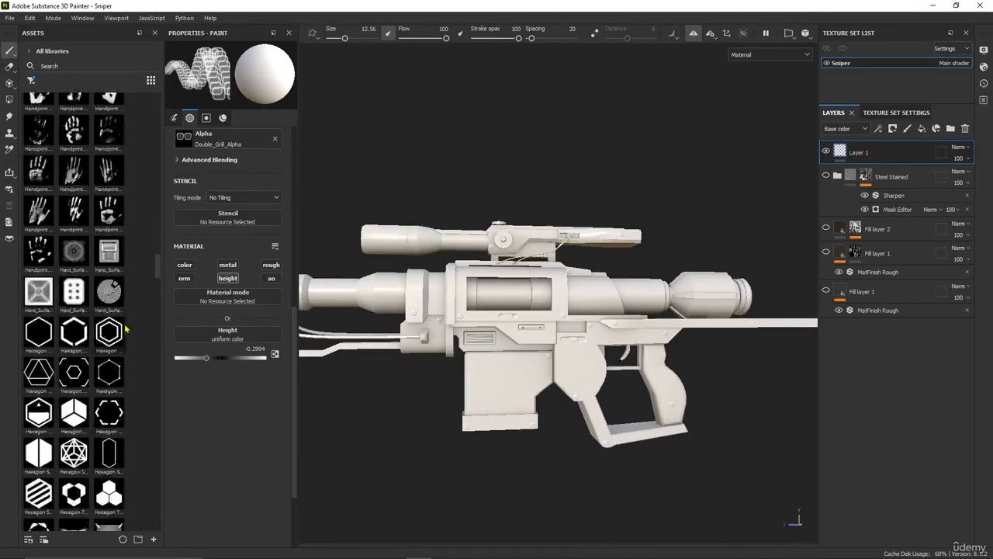
pyautogui.scroll(-6, 66, 339)
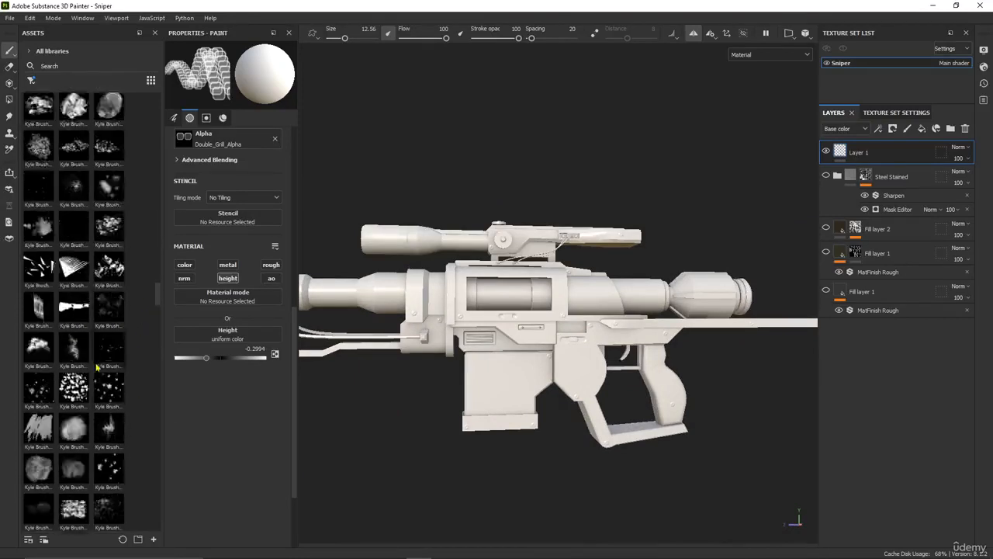
pyautogui.scroll(-5, 54, 369)
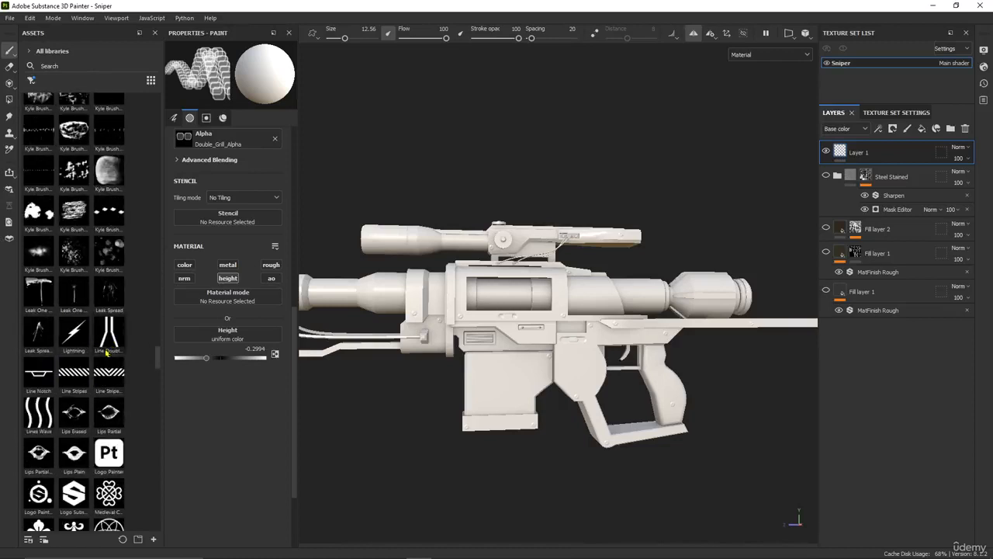
pyautogui.scroll(5, 103, 329)
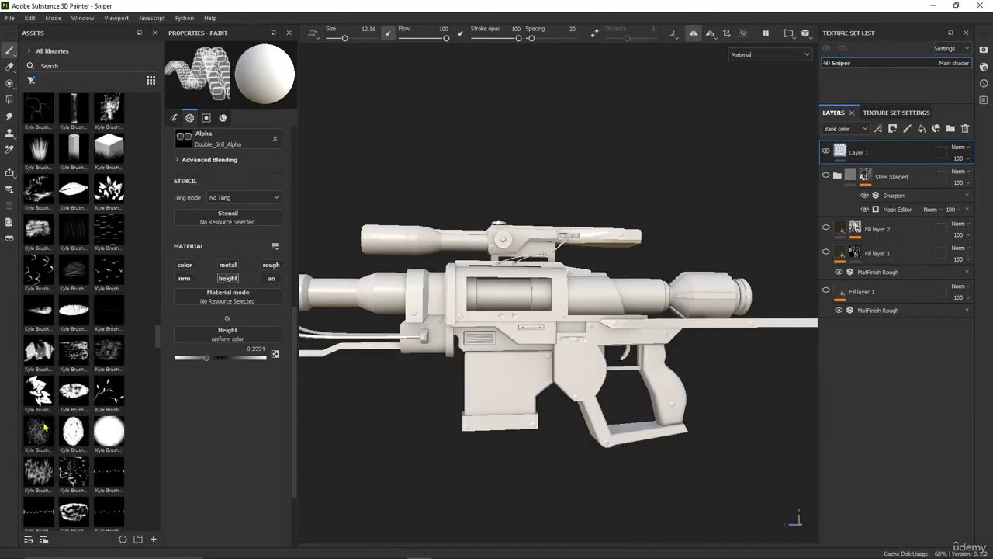
pyautogui.moveTo(40, 435)
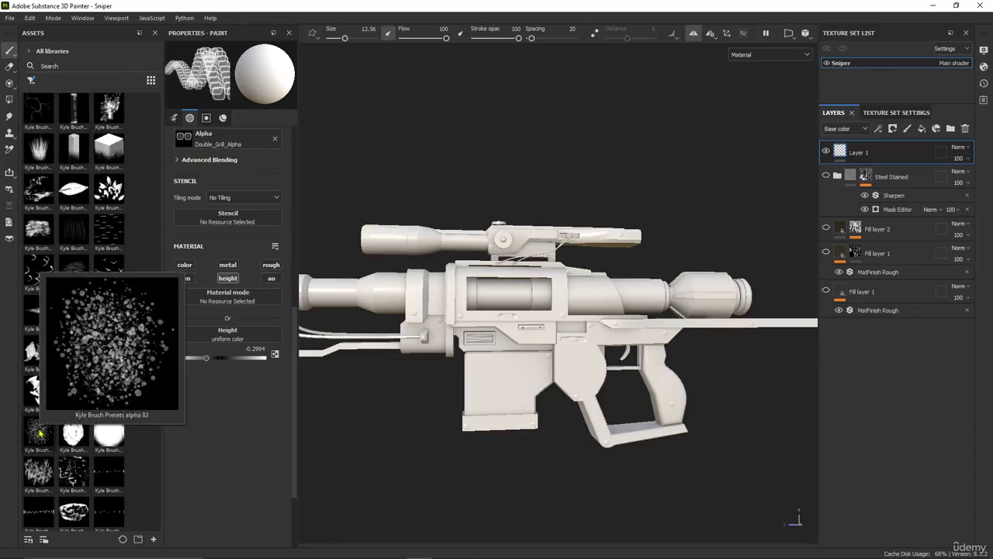
pyautogui.moveTo(47, 474)
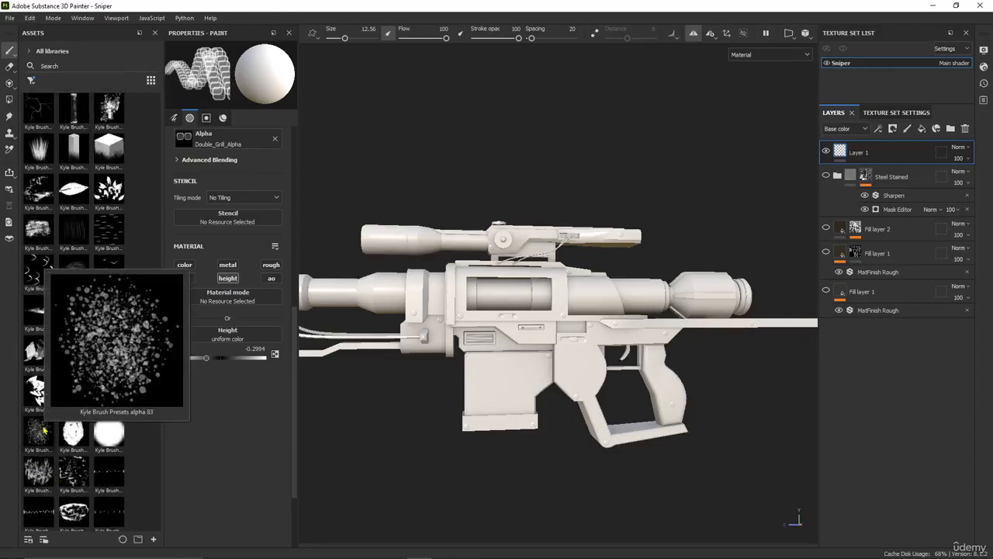
pyautogui.scroll(-10, 44, 430)
pyautogui.scroll(-4, 56, 420)
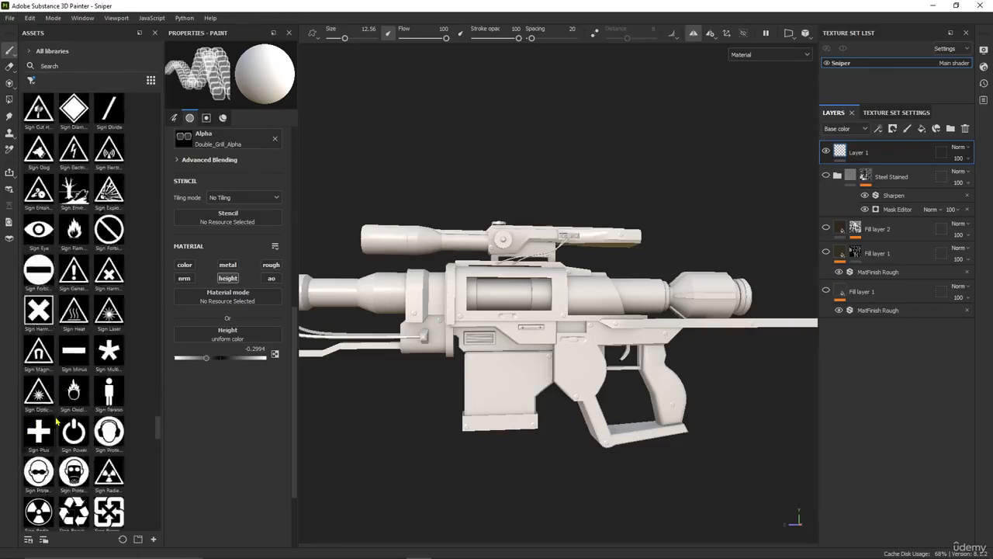
pyautogui.scroll(12, 63, 411)
pyautogui.scroll(6, 67, 392)
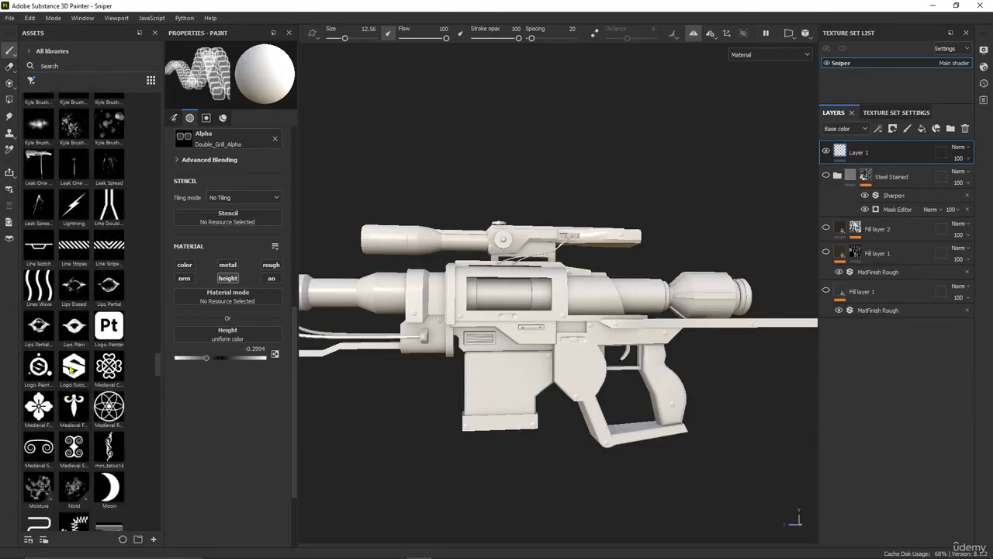
pyautogui.scroll(6, 60, 233)
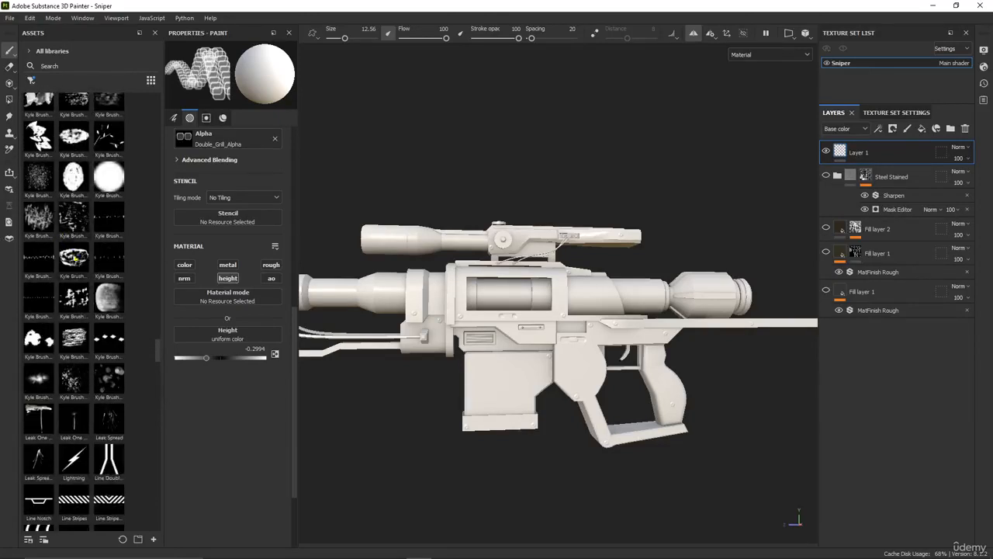
pyautogui.click(43, 188)
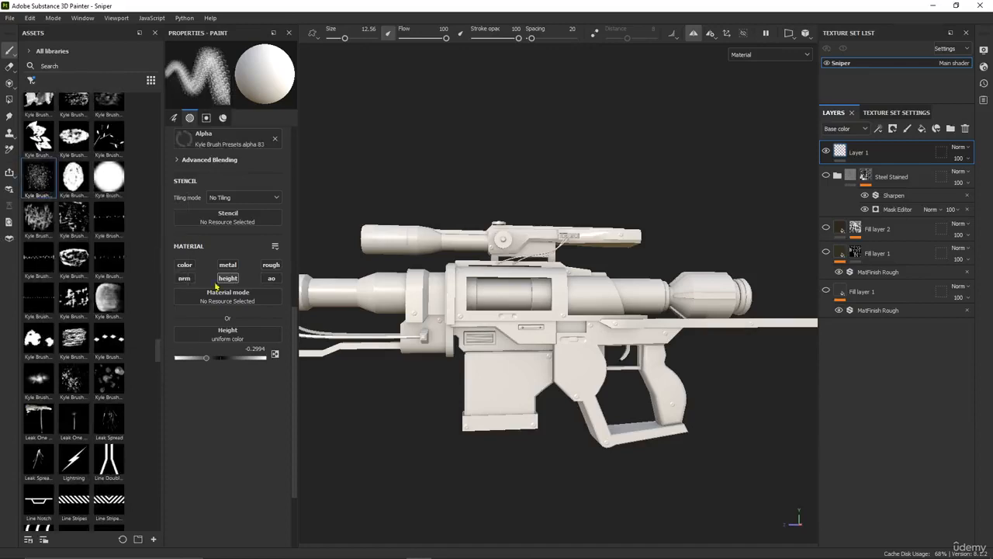
# Set the brush flow to 25 and the size to 6.28 for texturing the rear pistol grip
pyautogui.moveTo(484, 359)
pyautogui.keyDown('alt'); pyautogui.mouseDown(button='middle')
pyautogui.moveTo(357, 359)
pyautogui.moveTo(373, 342)
pyautogui.mouseUp(button='middle'); pyautogui.keyUp('alt')
pyautogui.scroll(4, 380, 372)
pyautogui.keyDown('alt'); pyautogui.moveTo(491, 402); pyautogui.dragTo(546, 365, button='middle'); pyautogui.keyUp('alt')
pyautogui.scroll(3, 546, 366)
pyautogui.scroll(3, 547, 366)
pyautogui.keyDown('alt'); pyautogui.moveTo(612, 351); pyautogui.dragTo(542, 340, button='middle'); pyautogui.keyUp('alt')
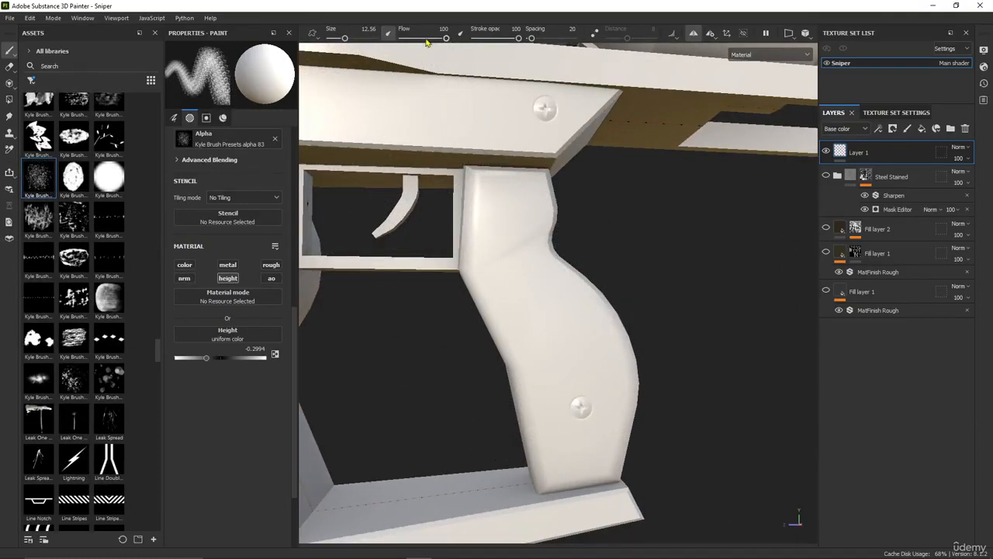
pyautogui.moveTo(425, 40); pyautogui.dragTo(415, 39)
pyautogui.moveTo(345, 38); pyautogui.dragTo(342, 38)
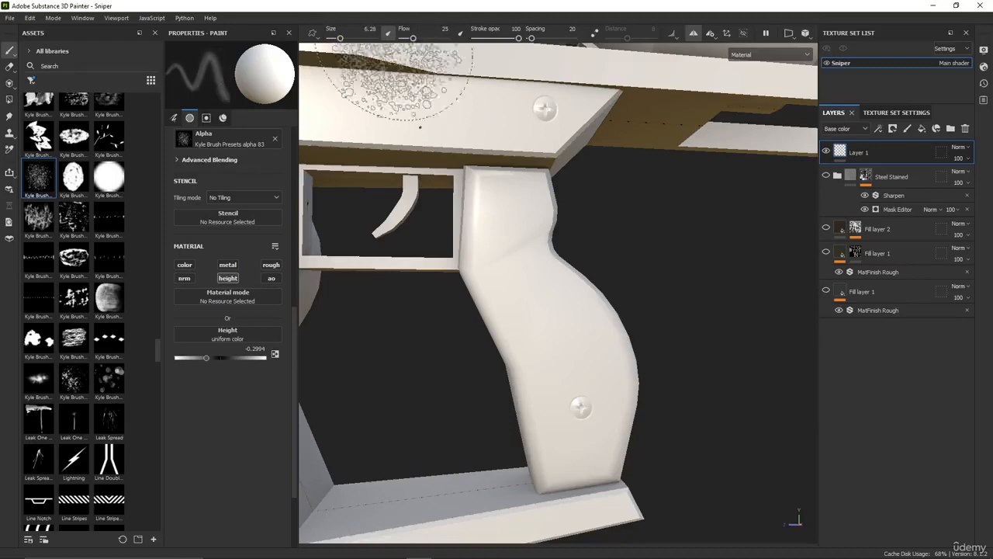
# Try the speckled alpha on the middle of the pistol grip at flow 25, and undo it
pyautogui.click(531, 298)
pyautogui.moveTo(654, 255)
pyautogui.keyDown('alt'); pyautogui.mouseDown()
pyautogui.moveTo(611, 267)
pyautogui.moveTo(572, 311)
pyautogui.moveTo(610, 335)
pyautogui.moveTo(603, 325)
pyautogui.mouseUp(); pyautogui.keyUp('alt')
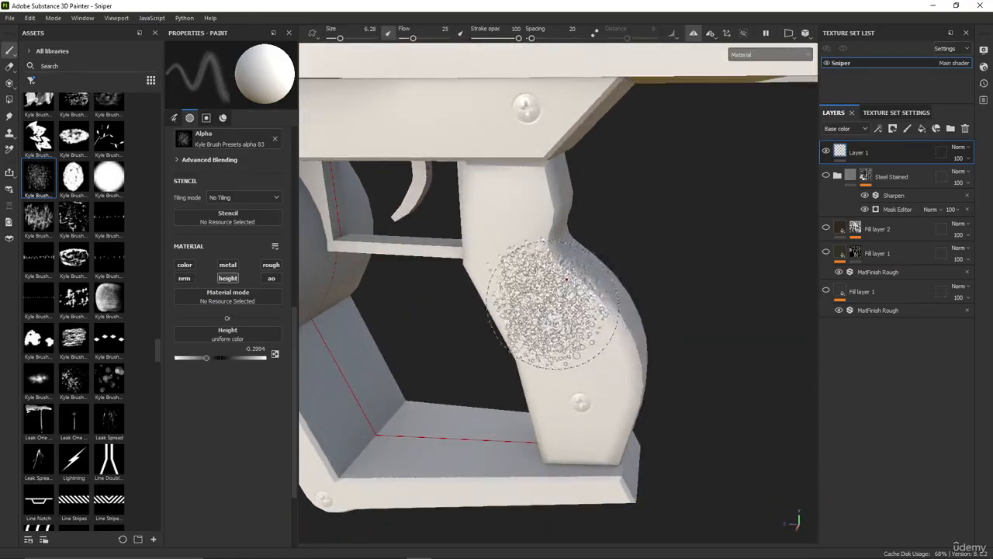
pyautogui.hotkey('ctrl', 'z')
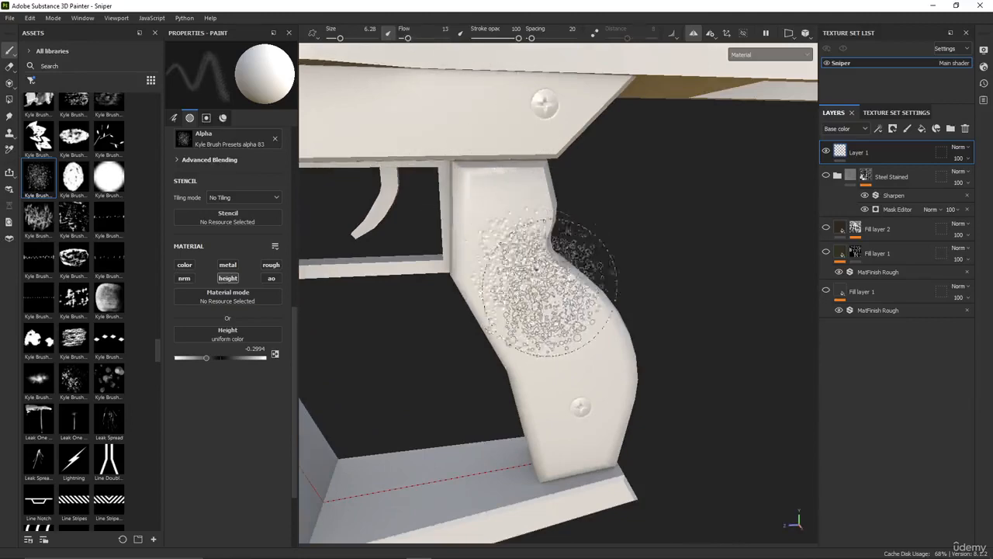
# With the flow at 13, paint the speckled height texture over the pistol grip's side from its top towards the lower screw
pyautogui.keyDown('alt'); pyautogui.moveTo(652, 258); pyautogui.dragTo(561, 245); pyautogui.keyUp('alt')
pyautogui.click(540, 233)
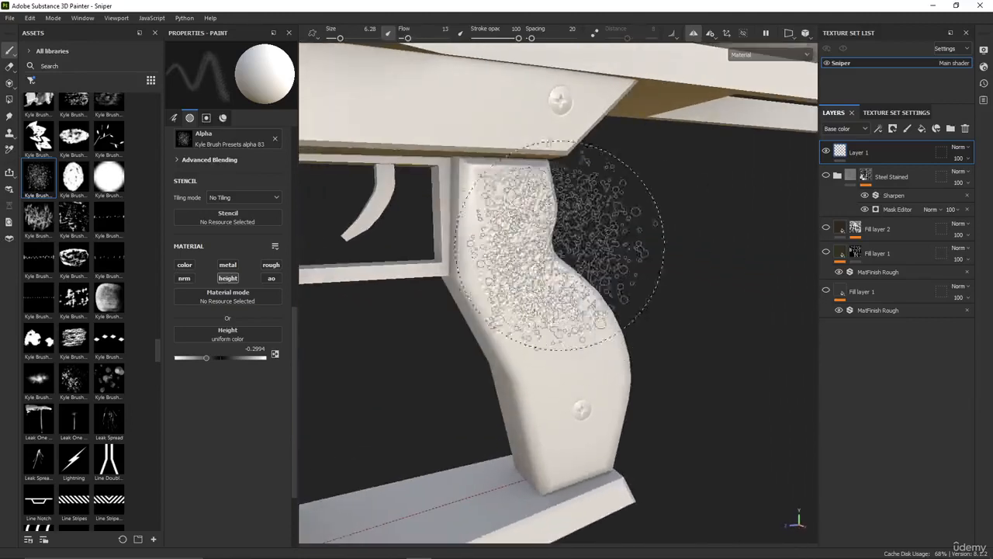
pyautogui.click(504, 234)
pyautogui.keyDown('alt'); pyautogui.moveTo(541, 325); pyautogui.dragTo(569, 296); pyautogui.keyUp('alt')
pyautogui.click(509, 332)
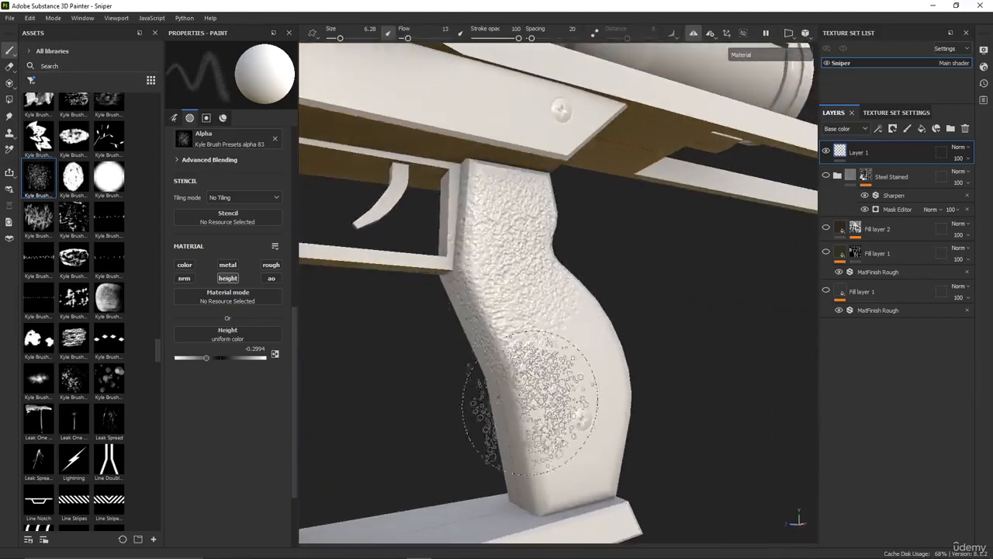
pyautogui.moveTo(530, 402)
pyautogui.keyDown('alt'); pyautogui.mouseDown()
pyautogui.moveTo(610, 337)
pyautogui.moveTo(566, 346)
pyautogui.moveTo(647, 348)
pyautogui.moveTo(587, 351)
pyautogui.moveTo(641, 333)
pyautogui.moveTo(612, 315)
pyautogui.mouseUp(); pyautogui.keyUp('alt')
pyautogui.click(554, 355)
# Try extending the speckled texture over the rear face of the pistol grip, and undo the last two strokes
pyautogui.moveTo(631, 254); pyautogui.dragTo(649, 288)
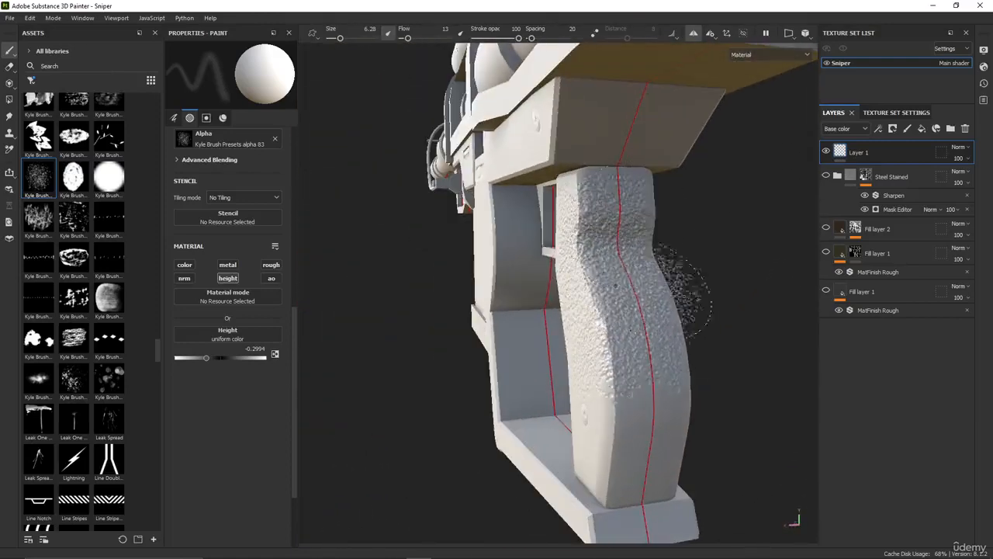
pyautogui.keyDown('alt'); pyautogui.moveTo(668, 334); pyautogui.dragTo(710, 343); pyautogui.keyUp('alt')
pyautogui.keyDown('alt'); pyautogui.moveTo(640, 348); pyautogui.dragTo(579, 338, button='middle'); pyautogui.keyUp('alt')
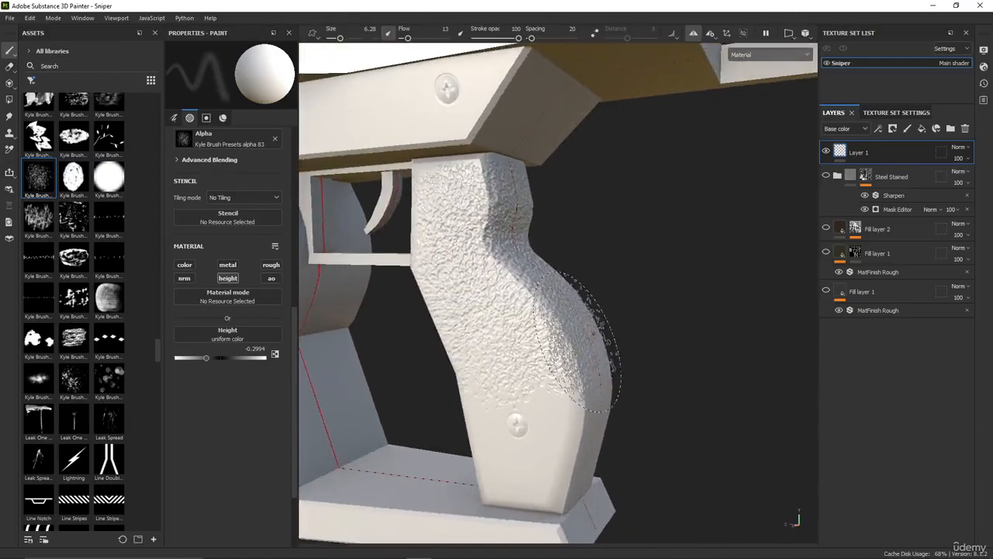
pyautogui.moveTo(607, 347)
pyautogui.keyDown('alt'); pyautogui.mouseDown()
pyautogui.moveTo(656, 312)
pyautogui.moveTo(578, 341)
pyautogui.mouseUp(); pyautogui.keyUp('alt')
pyautogui.hotkey('ctrl', 'z')
pyautogui.hotkey('ctrl', 'z')
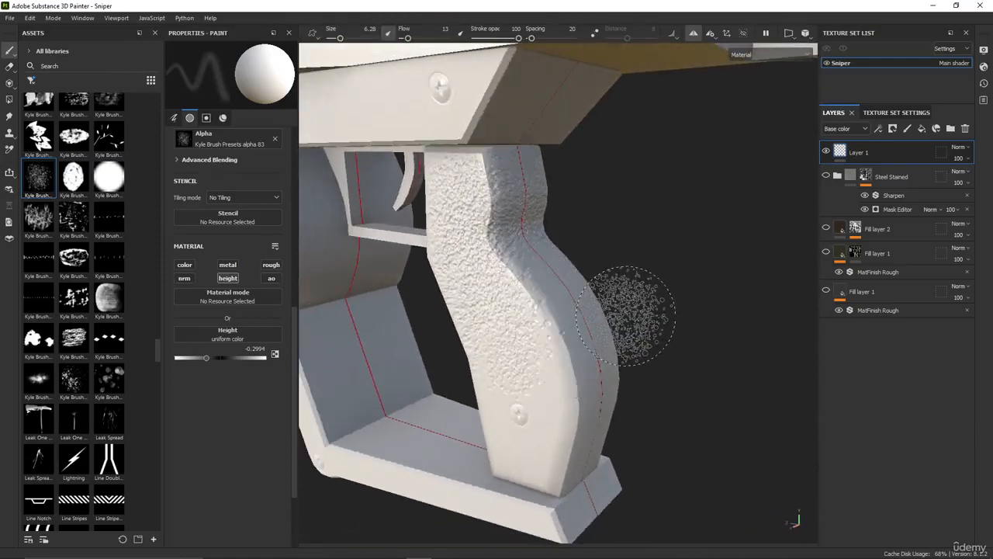
# Undo the rough texture strokes on the pistol grip and add a new paint layer above Layer 1
pyautogui.hotkey('ctrl', 'z')
pyautogui.keyDown('alt'); pyautogui.moveTo(626, 316); pyautogui.dragTo(688, 289); pyautogui.keyUp('alt')
pyautogui.scroll(-3, 647, 300)
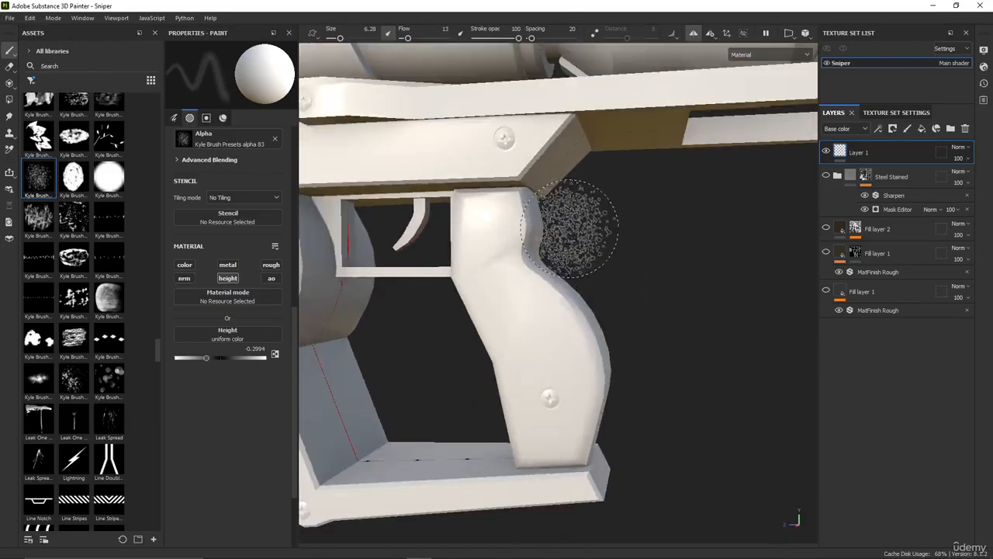
pyautogui.keyDown('alt'); pyautogui.moveTo(504, 245); pyautogui.dragTo(546, 242); pyautogui.keyUp('alt')
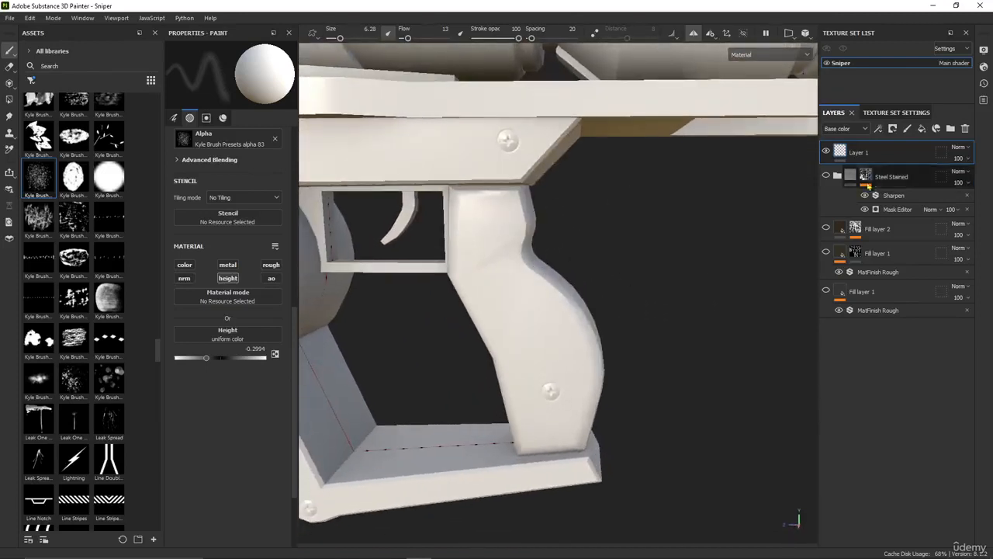
pyautogui.click(908, 130)
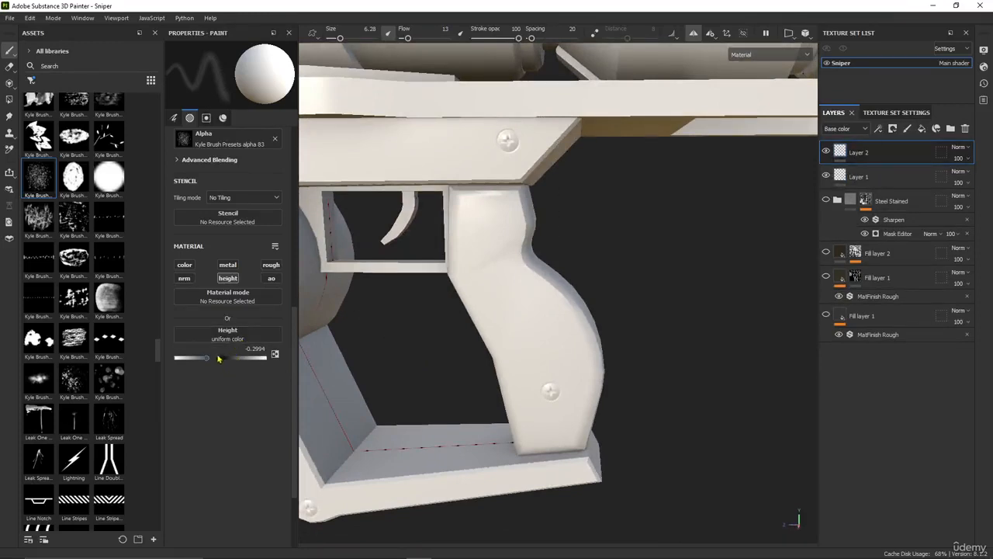
# With the brush flow at 5, paint the speckled height texture over the pistol grip's sides, front and rear faces on the new layer
pyautogui.moveTo(598, 357)
pyautogui.keyDown('alt'); pyautogui.mouseDown()
pyautogui.moveTo(515, 284)
pyautogui.moveTo(524, 259)
pyautogui.moveTo(520, 266)
pyautogui.mouseUp(); pyautogui.keyUp('alt')
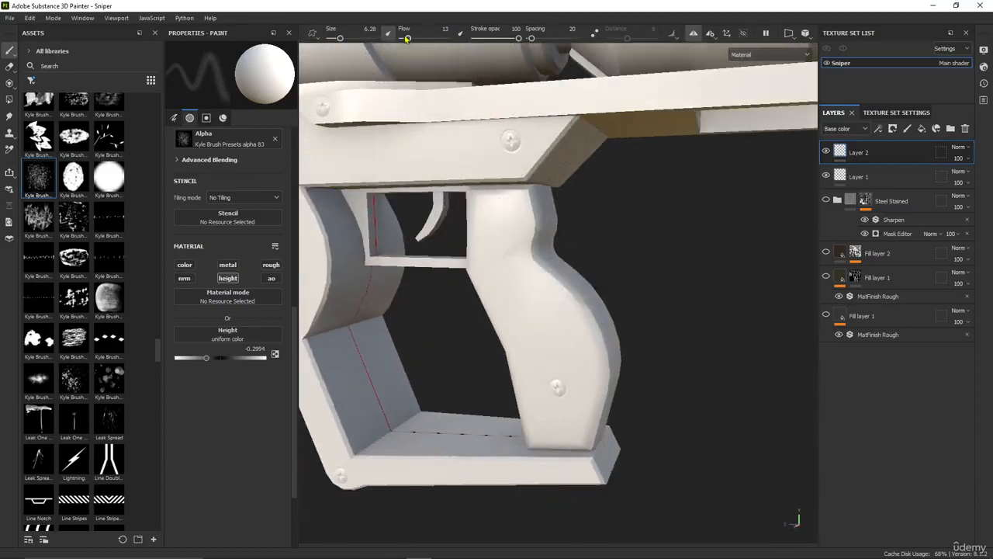
pyautogui.moveTo(543, 248)
pyautogui.keyDown('alt'); pyautogui.mouseDown()
pyautogui.moveTo(539, 266)
pyautogui.moveTo(543, 236)
pyautogui.moveTo(533, 322)
pyautogui.mouseUp(); pyautogui.keyUp('alt')
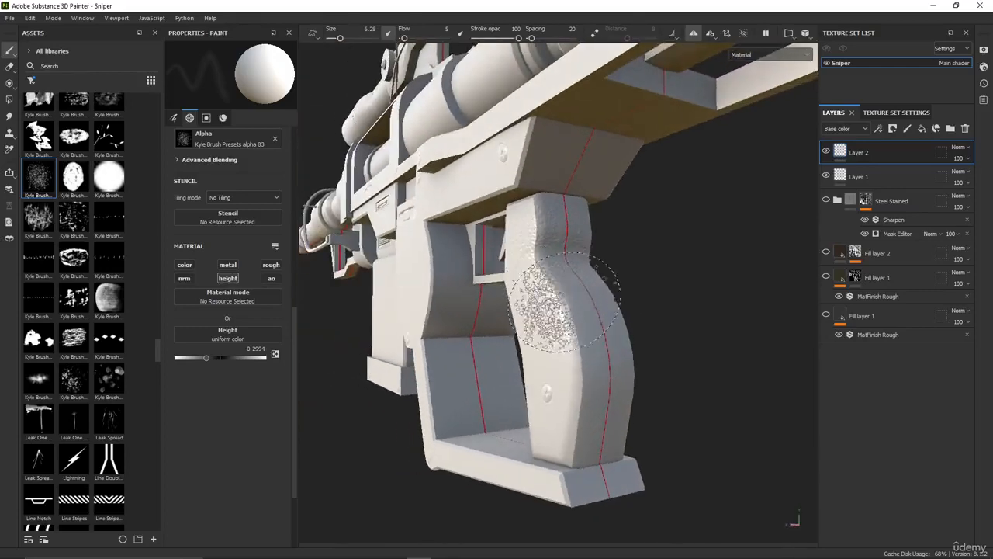
pyautogui.keyDown('alt'); pyautogui.moveTo(636, 408); pyautogui.dragTo(662, 369); pyautogui.keyUp('alt')
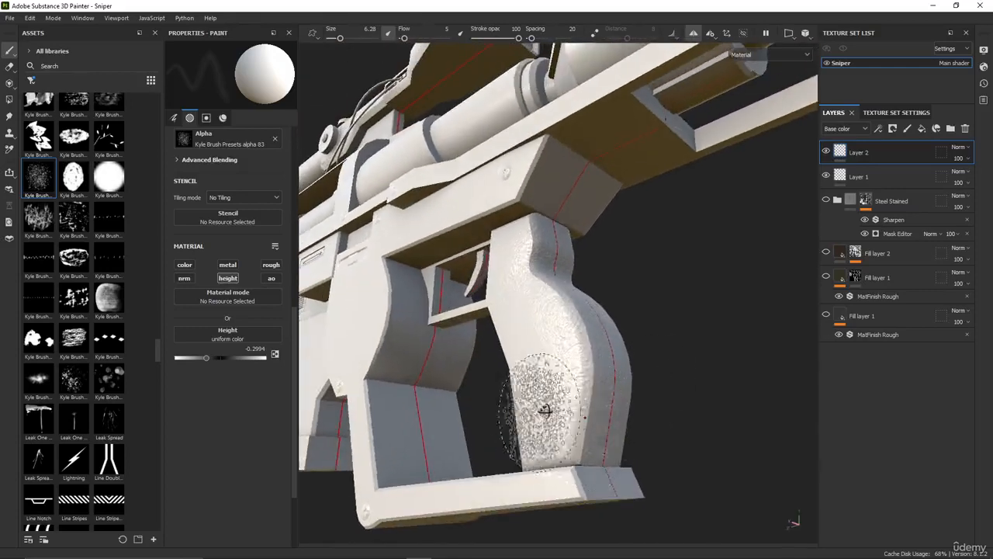
pyautogui.keyDown('alt'); pyautogui.moveTo(545, 411); pyautogui.dragTo(674, 438); pyautogui.keyUp('alt')
pyautogui.keyDown('alt'); pyautogui.moveTo(532, 421); pyautogui.dragTo(643, 388); pyautogui.keyUp('alt')
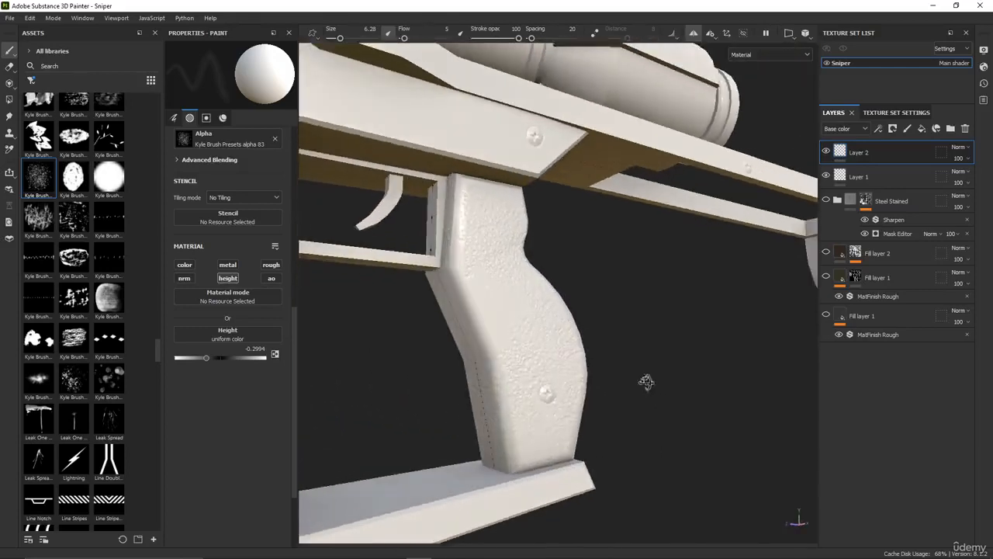
pyautogui.keyDown('alt'); pyautogui.moveTo(535, 402); pyautogui.dragTo(598, 374); pyautogui.keyUp('alt')
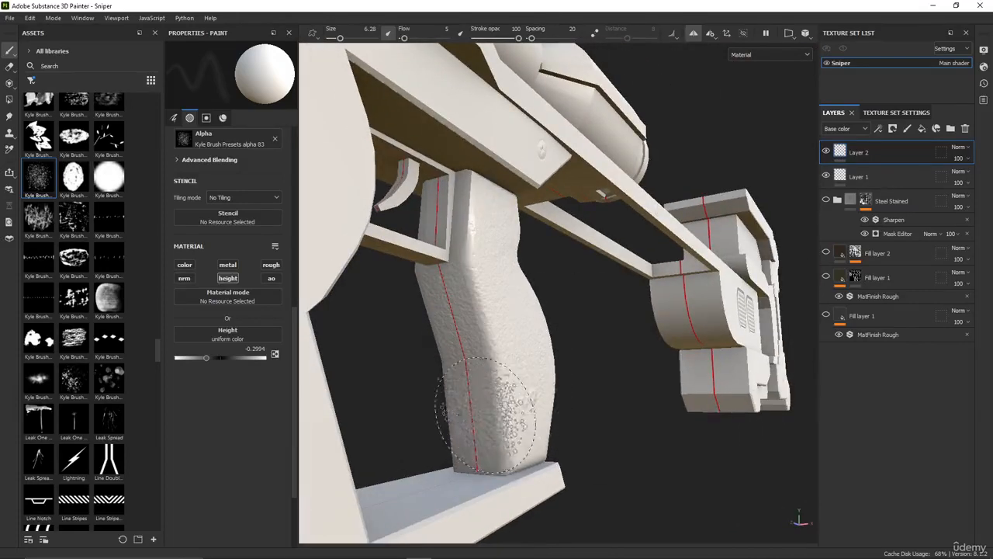
pyautogui.moveTo(640, 404)
pyautogui.keyDown('alt'); pyautogui.mouseDown()
pyautogui.moveTo(565, 378)
pyautogui.moveTo(543, 357)
pyautogui.mouseUp(); pyautogui.keyUp('alt')
pyautogui.moveTo(602, 415)
pyautogui.keyDown('alt'); pyautogui.mouseDown()
pyautogui.moveTo(682, 400)
pyautogui.moveTo(600, 388)
pyautogui.moveTo(465, 397)
pyautogui.moveTo(428, 442)
pyautogui.moveTo(592, 379)
pyautogui.mouseUp(); pyautogui.keyUp('alt')
pyautogui.scroll(-5, 601, 388)
pyautogui.scroll(4, 645, 382)
pyautogui.scroll(4, 594, 381)
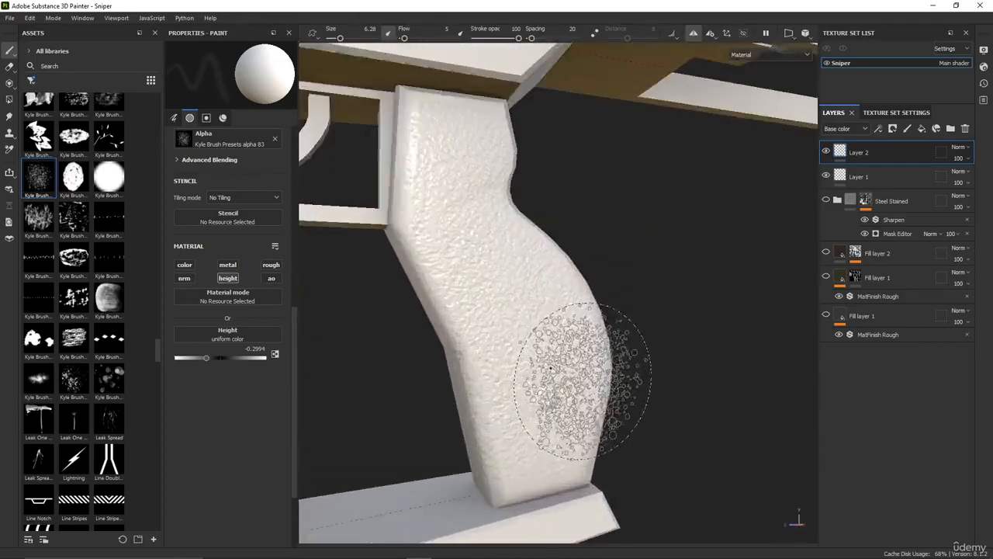
pyautogui.keyDown('alt'); pyautogui.moveTo(543, 374); pyautogui.dragTo(565, 311, button='middle'); pyautogui.keyUp('alt')
pyautogui.scroll(3, 566, 312)
pyautogui.keyDown('alt'); pyautogui.moveTo(570, 313); pyautogui.dragTo(550, 306); pyautogui.keyUp('alt')
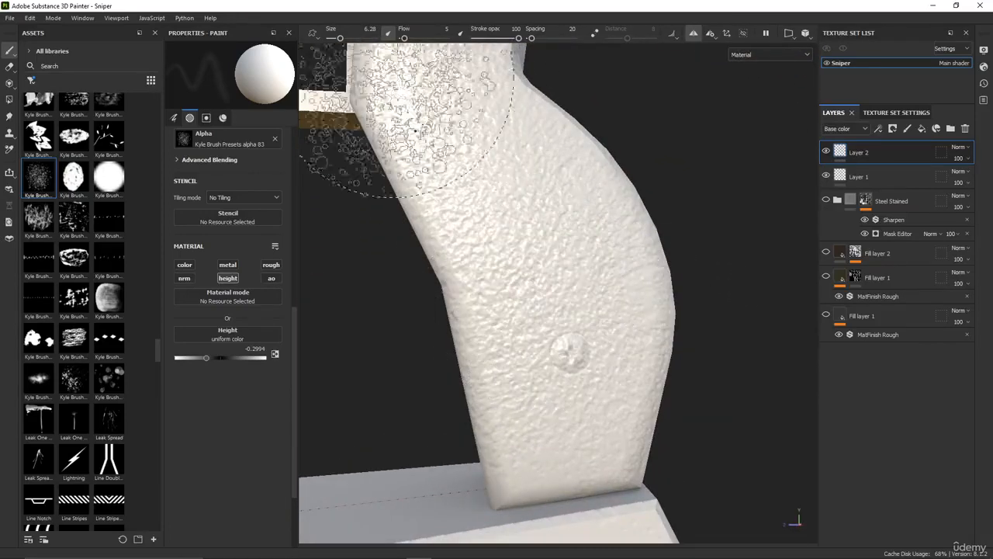
# Erase the speckled texture over the lower screw on the pistol grip at size 1.53
pyautogui.click(9, 67)
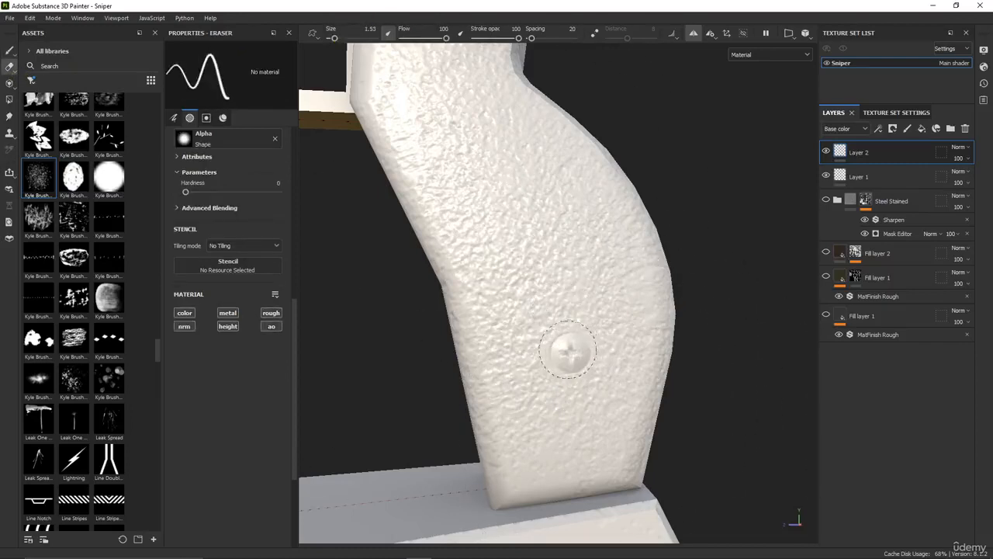
pyautogui.scroll(-6, 591, 357)
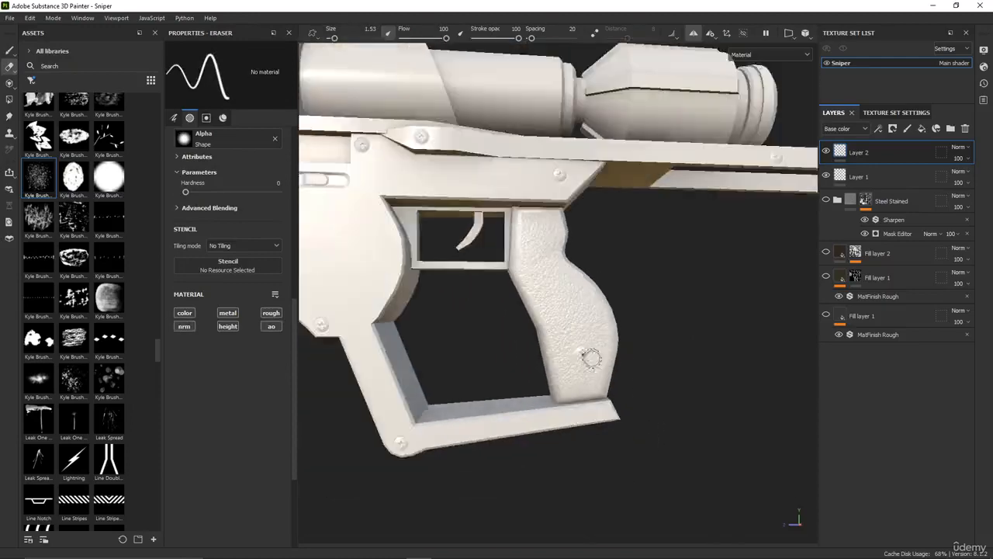
pyautogui.keyDown('alt'); pyautogui.moveTo(590, 357); pyautogui.dragTo(623, 380); pyautogui.keyUp('alt')
# Examine the grip texture and the area around the screw from close up and from a distance
pyautogui.scroll(3, 589, 341)
pyautogui.keyDown('alt'); pyautogui.moveTo(562, 300); pyautogui.dragTo(635, 329, button='middle'); pyautogui.keyUp('alt')
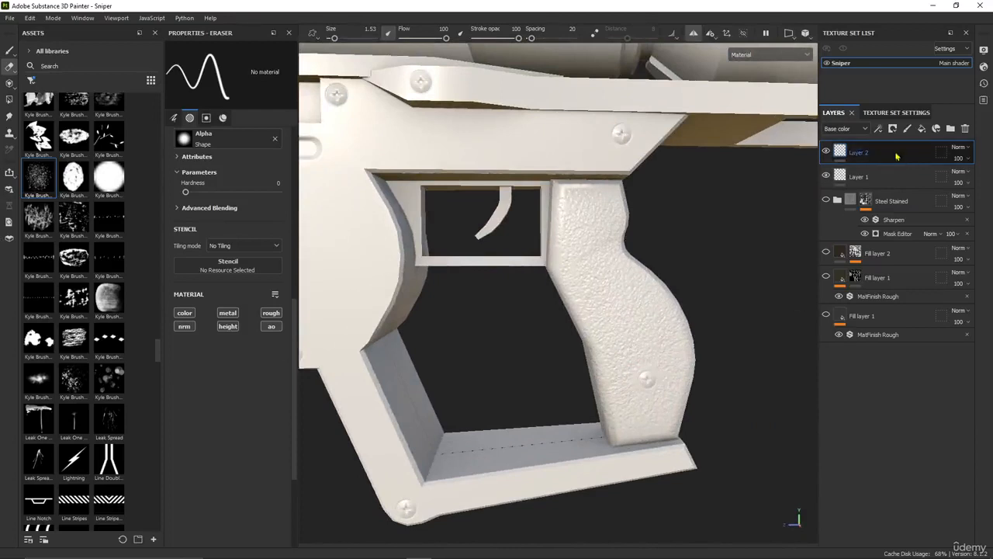
pyautogui.keyDown('alt'); pyautogui.moveTo(662, 377); pyautogui.dragTo(577, 319, button='middle'); pyautogui.keyUp('alt')
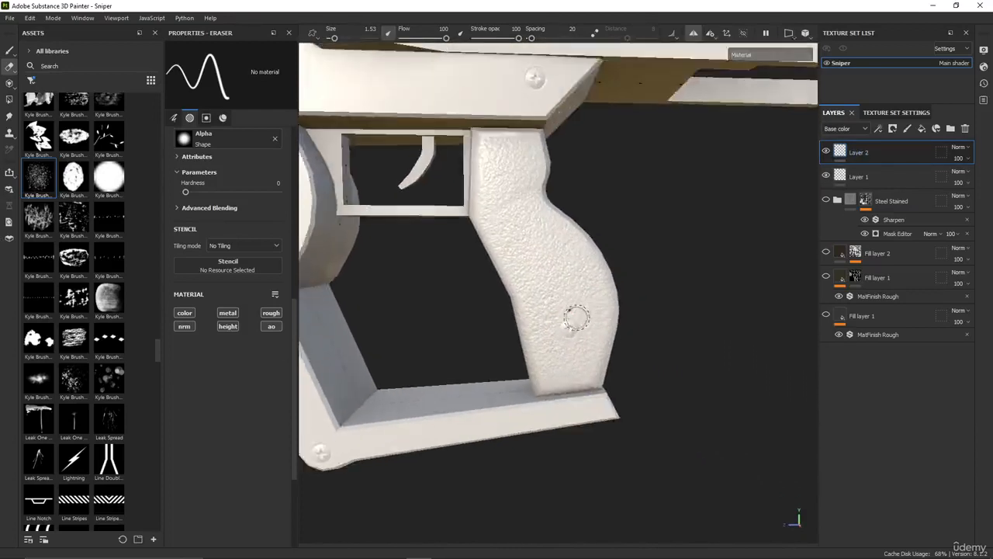
pyautogui.scroll(3, 576, 332)
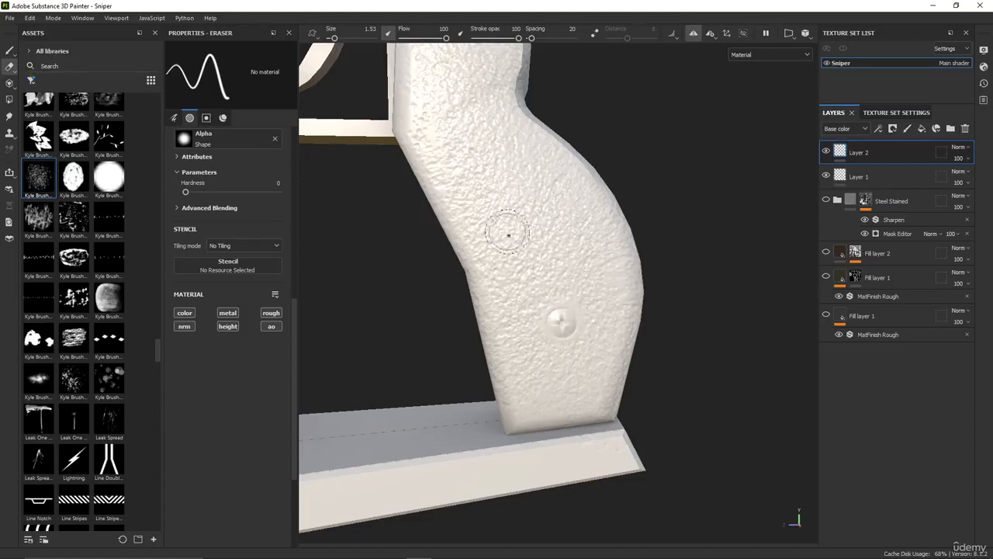
pyautogui.scroll(2, 536, 284)
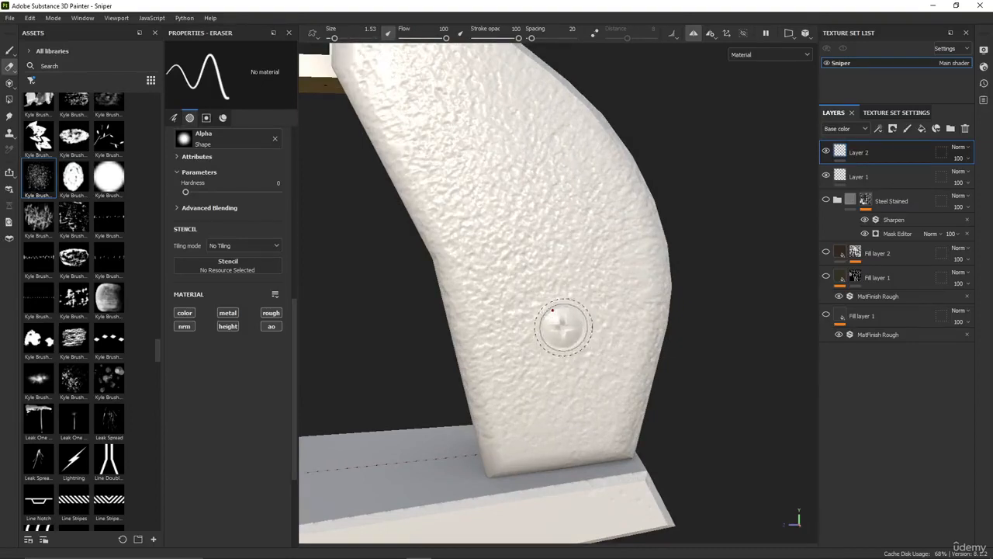
pyautogui.scroll(-6, 559, 332)
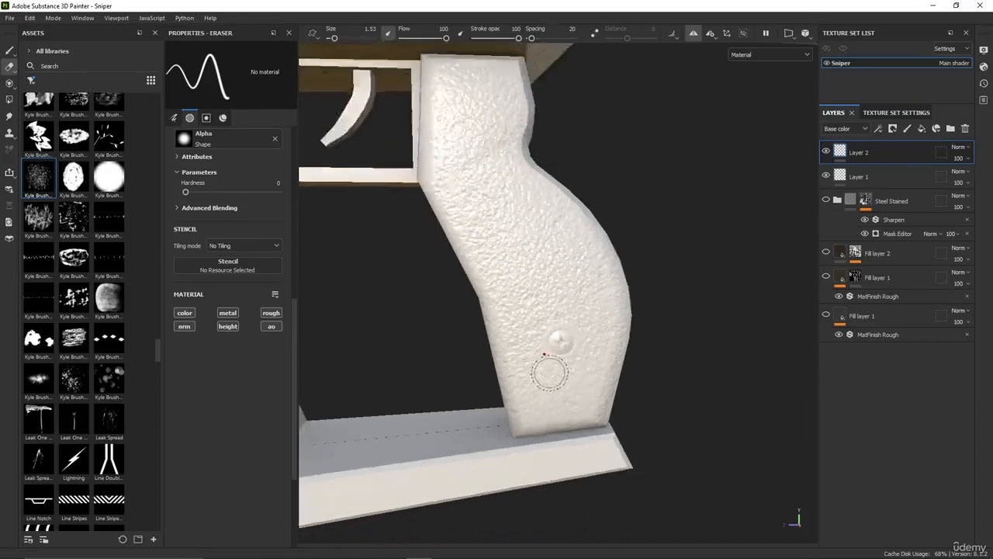
pyautogui.scroll(-4, 586, 416)
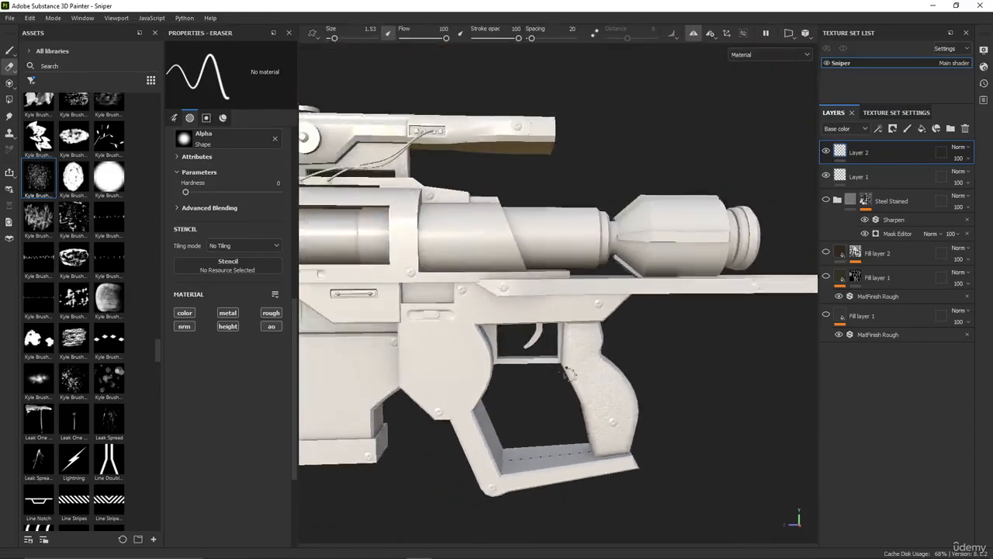
pyautogui.keyDown('alt'); pyautogui.moveTo(570, 374); pyautogui.dragTo(566, 337, button='middle'); pyautogui.keyUp('alt')
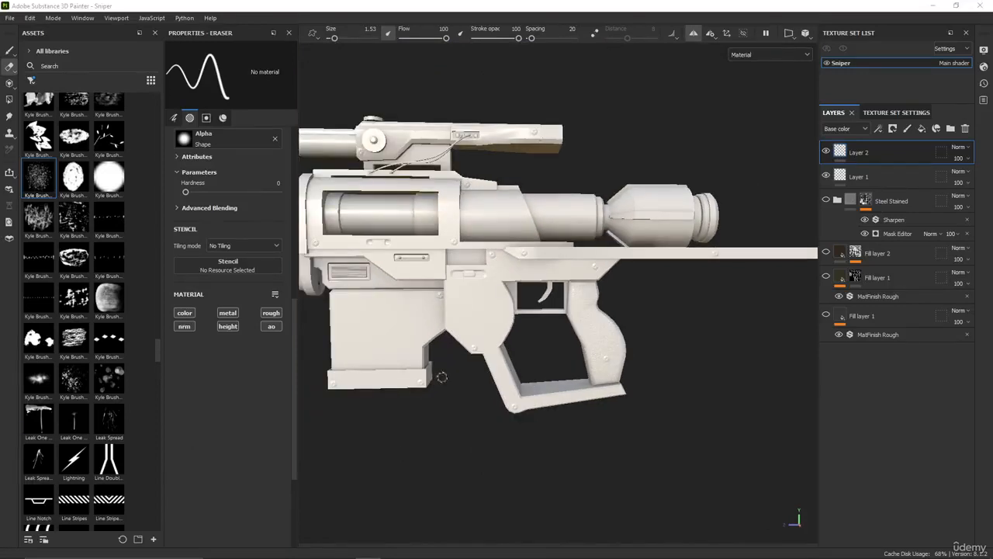
pyautogui.scroll(-2, 552, 278)
# Make Layer 1 the active layer for adding more surface details
pyautogui.click(892, 177)
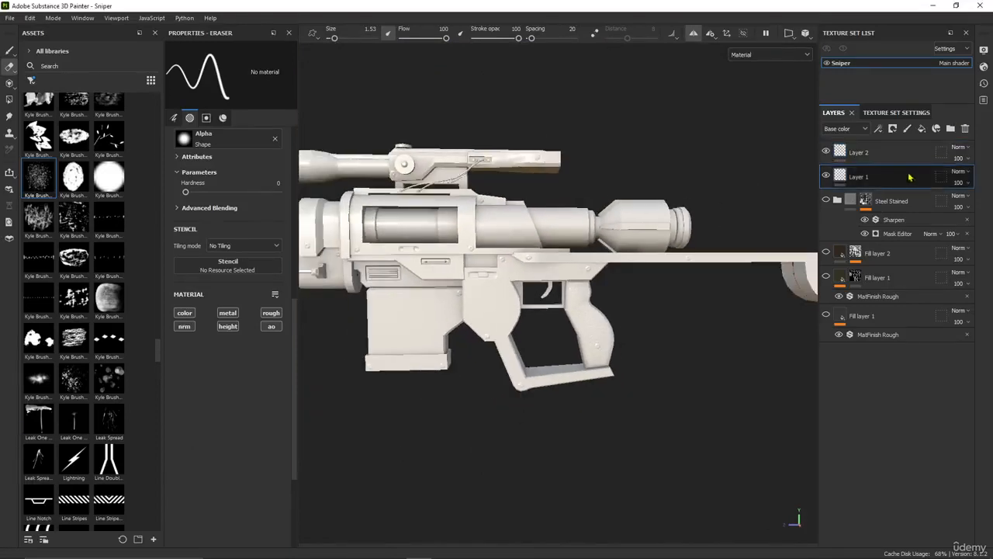
pyautogui.scroll(5, 580, 333)
pyautogui.scroll(3, 580, 333)
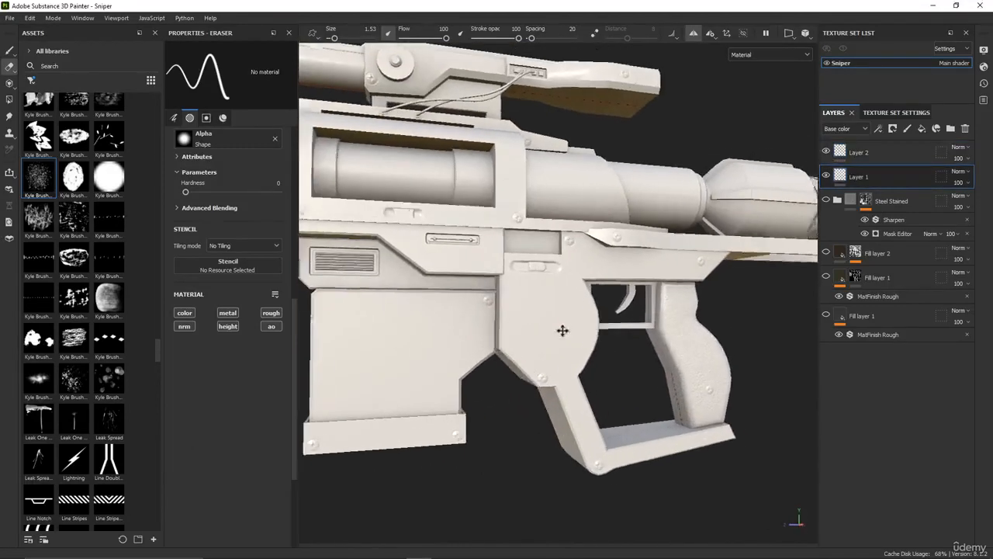
pyautogui.scroll(5, 125, 287)
# Browse the alpha library for a shape suited to the rifle's body
pyautogui.scroll(3, 124, 286)
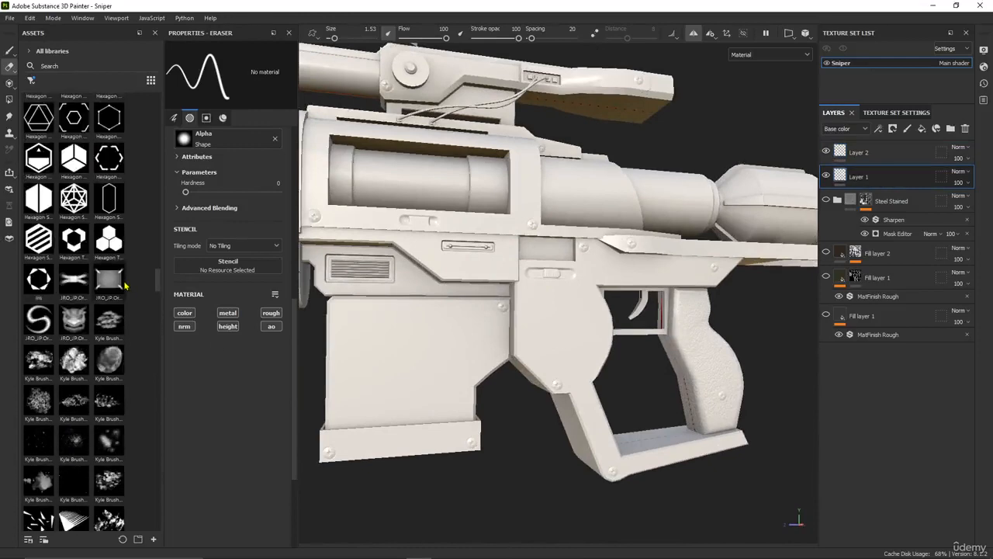
pyautogui.scroll(10, 124, 286)
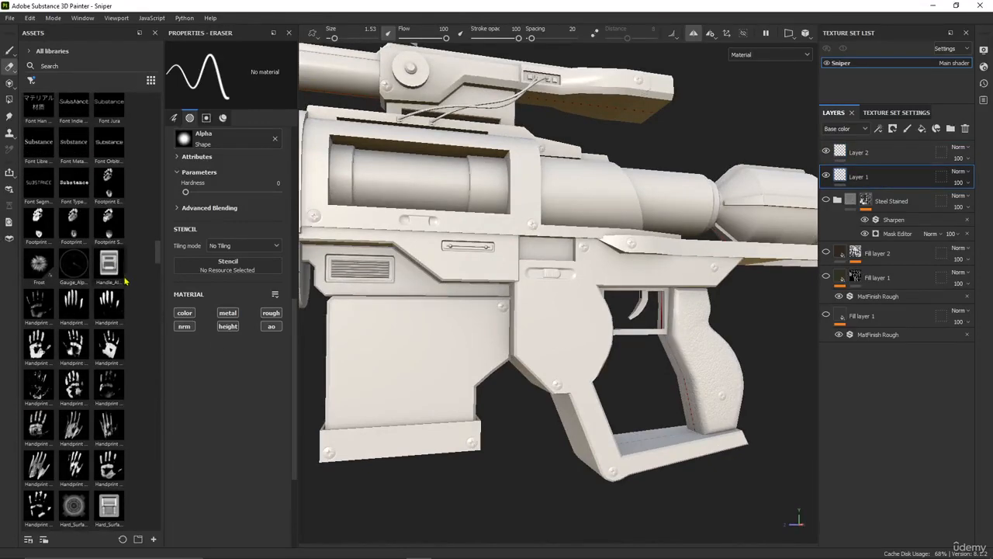
pyautogui.scroll(15, 64, 284)
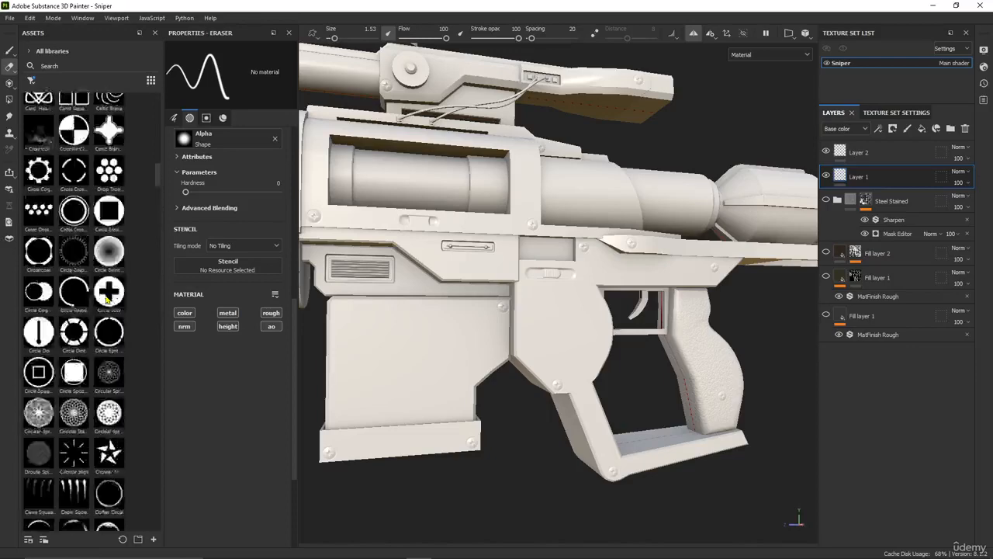
pyautogui.scroll(8, 106, 298)
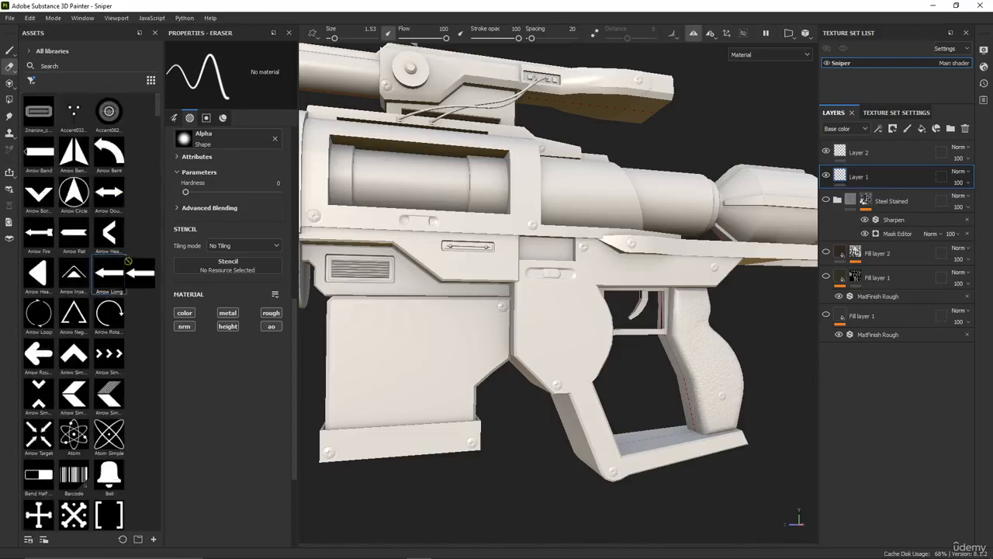
pyautogui.scroll(-8, 124, 304)
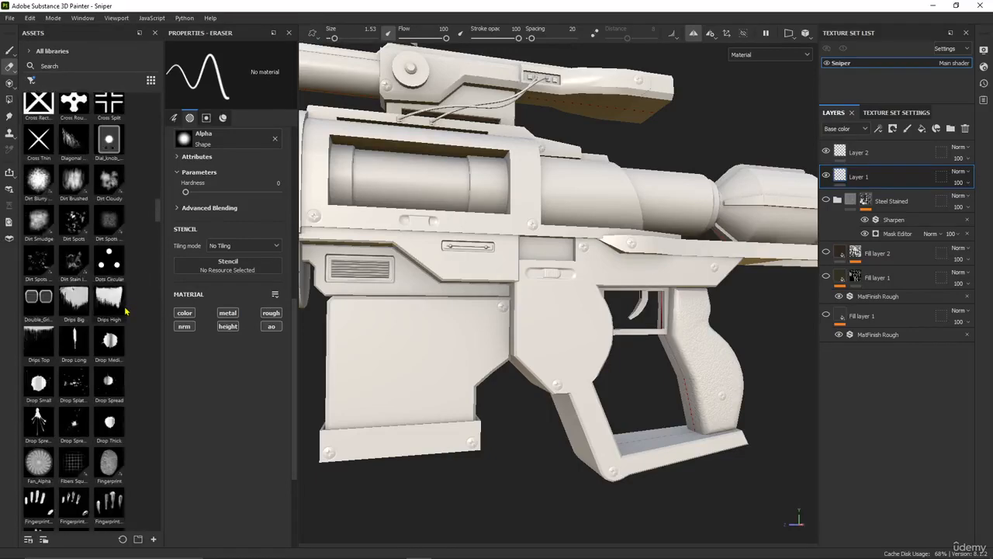
pyautogui.scroll(5, 123, 349)
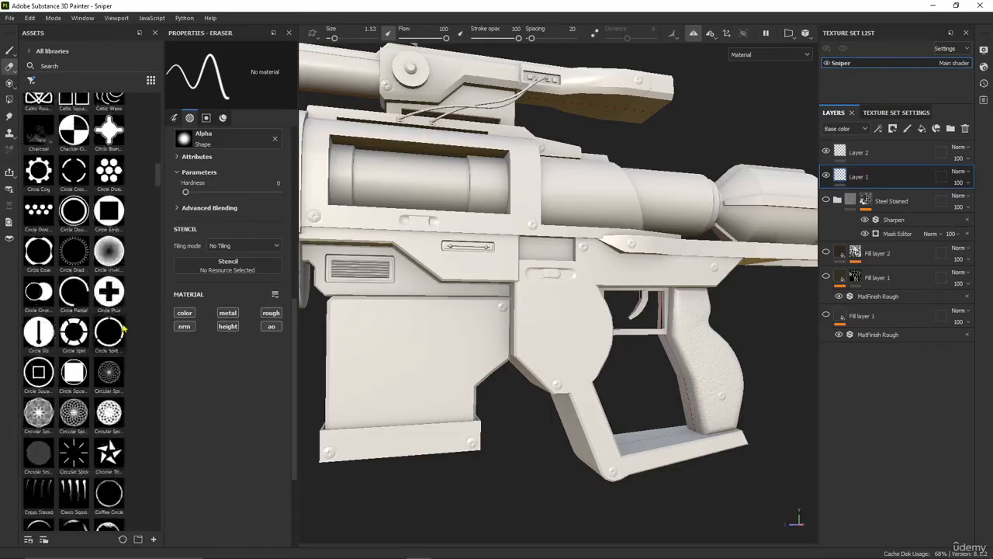
pyautogui.scroll(-10, 124, 334)
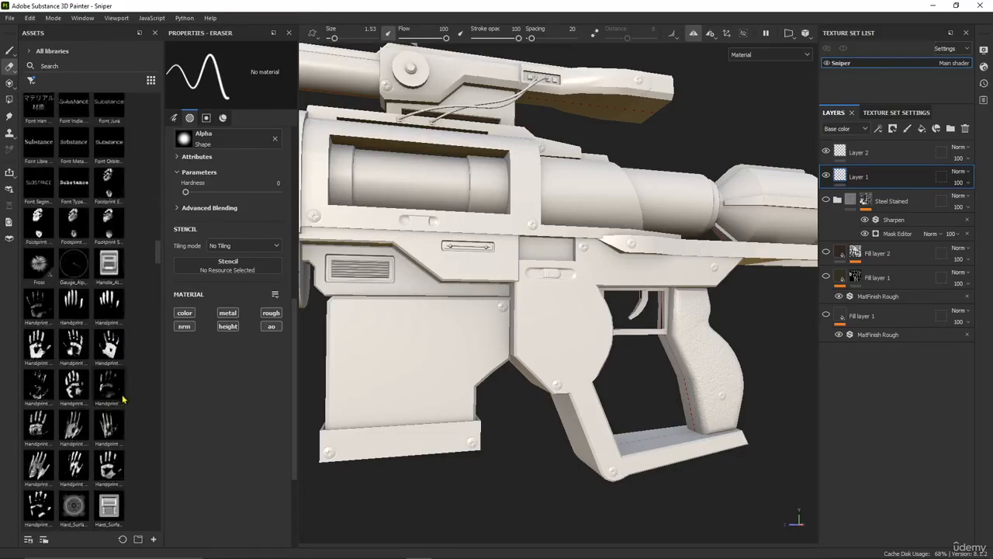
pyautogui.scroll(3, 132, 371)
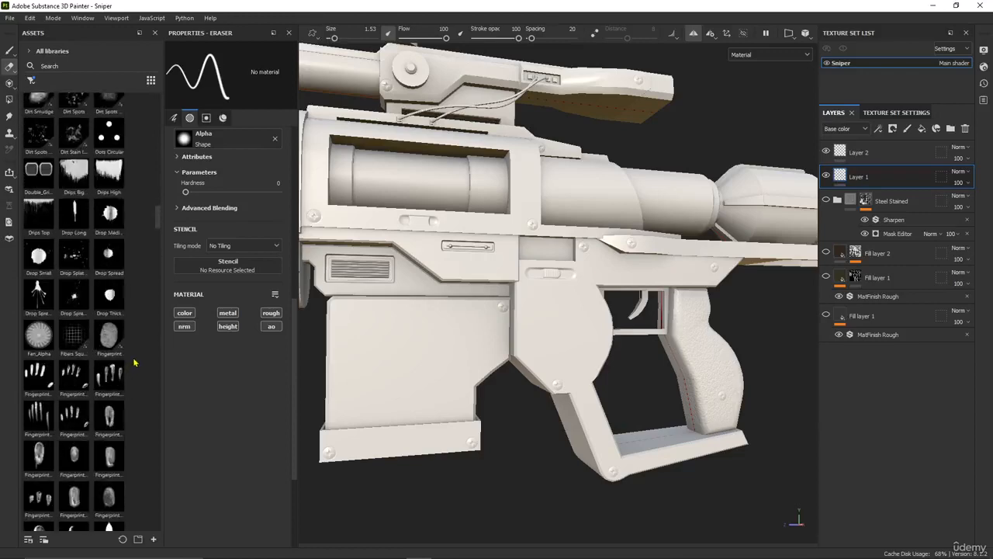
pyautogui.scroll(3, 133, 362)
pyautogui.scroll(-15, 115, 503)
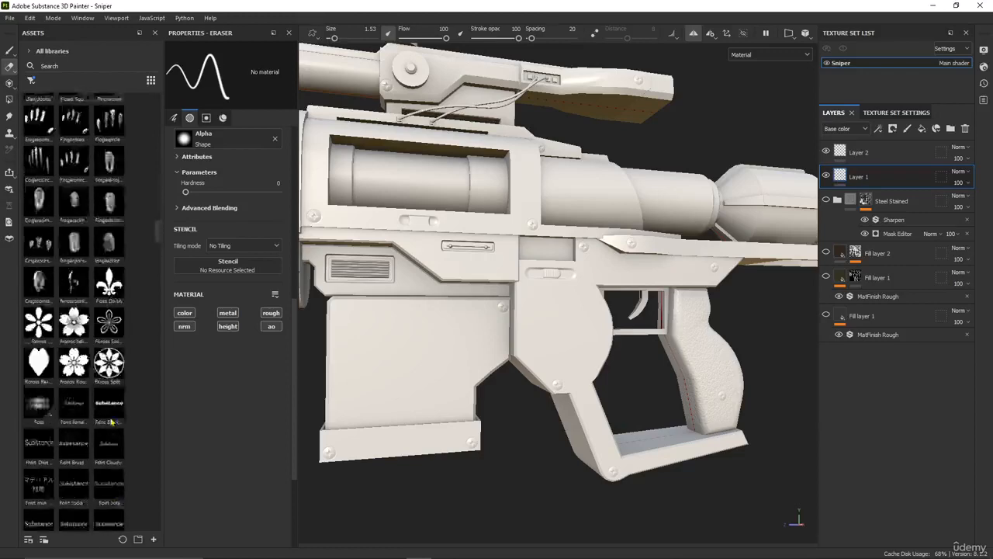
pyautogui.scroll(-15, 115, 400)
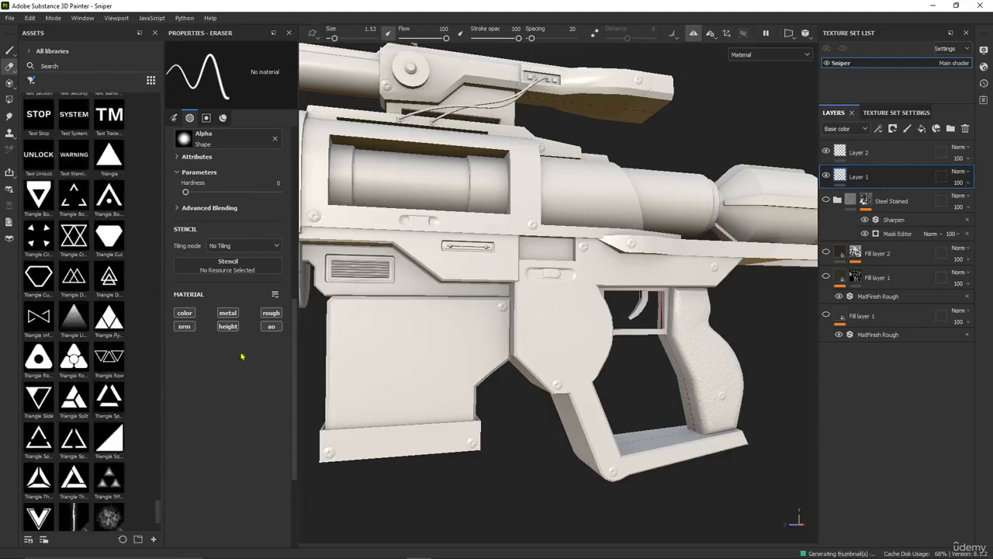
# Load the Triangle Triforce alpha and set its size to 6.67 to fit the magazine's flat side
pyautogui.scroll(-6, 450, 313)
pyautogui.keyDown('alt'); pyautogui.moveTo(496, 383); pyautogui.dragTo(472, 392); pyautogui.keyUp('alt')
pyautogui.scroll(4, 489, 372)
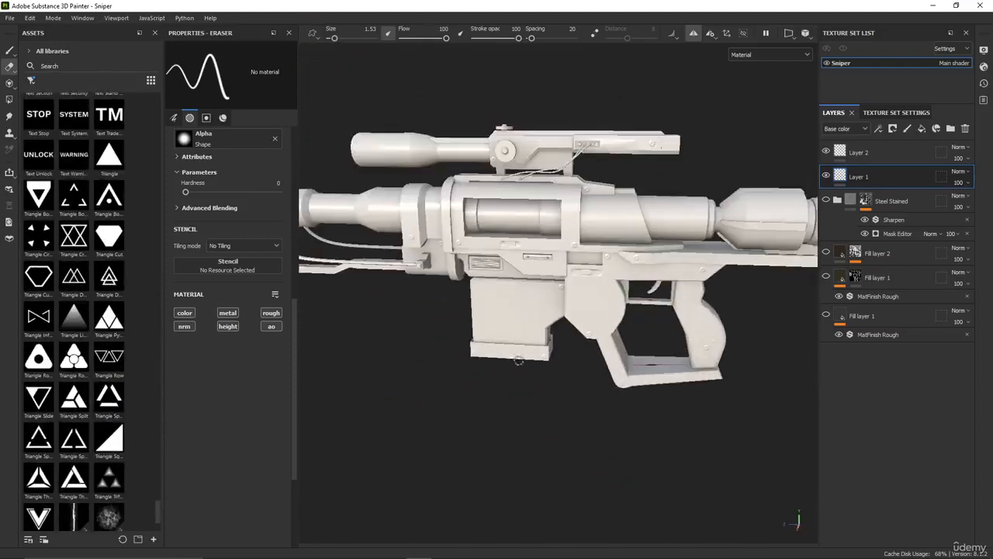
pyautogui.click(108, 481)
pyautogui.scroll(5, 505, 310)
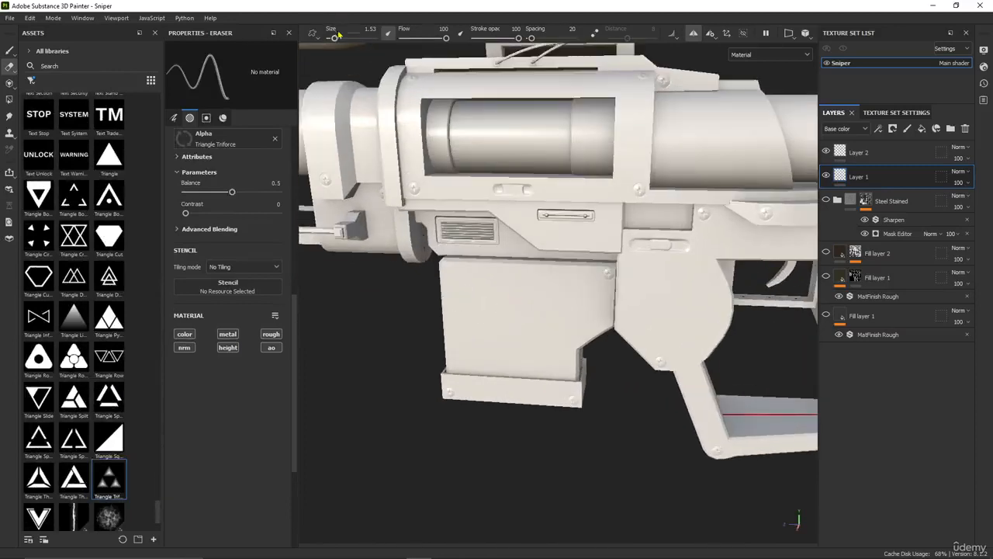
pyautogui.moveTo(335, 38); pyautogui.dragTo(345, 39)
pyautogui.keyDown('alt'); pyautogui.moveTo(490, 281); pyautogui.dragTo(483, 288); pyautogui.keyUp('alt')
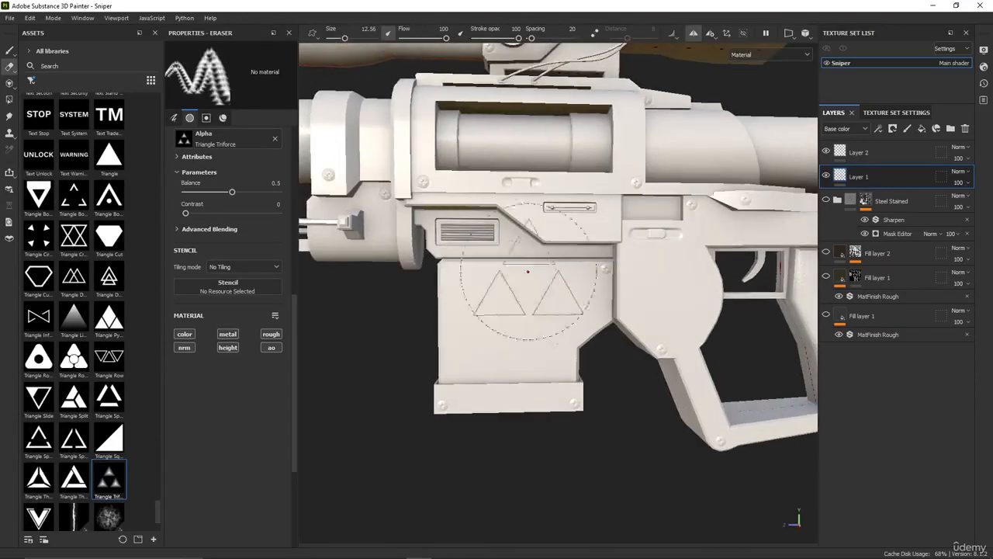
pyautogui.moveTo(346, 37); pyautogui.dragTo(340, 38)
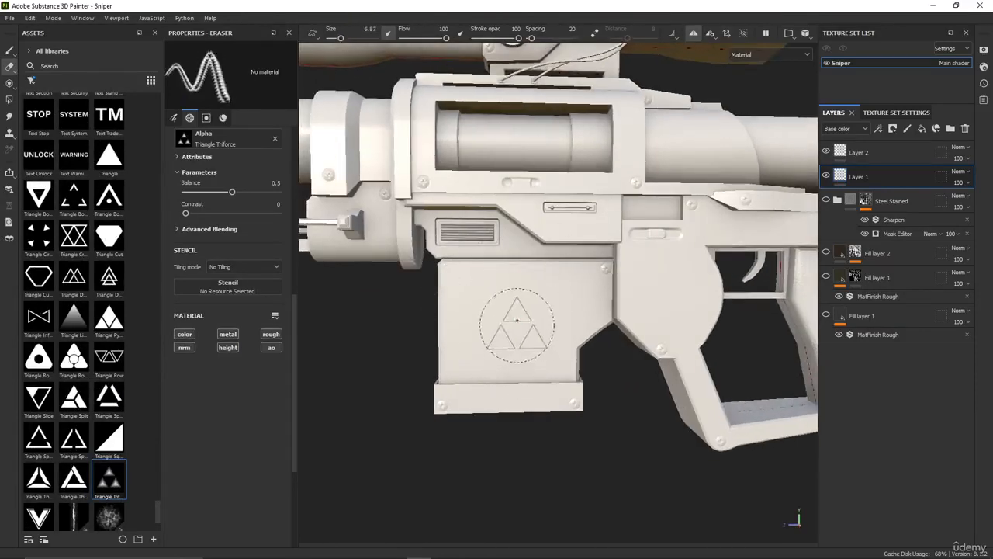
# Examine the magazine's flat side up close and review the eraser's stroke, alpha and material settings
pyautogui.keyDown('alt'); pyautogui.moveTo(509, 326); pyautogui.dragTo(436, 333, button='middle'); pyautogui.keyUp('alt')
pyautogui.scroll(3, 455, 340)
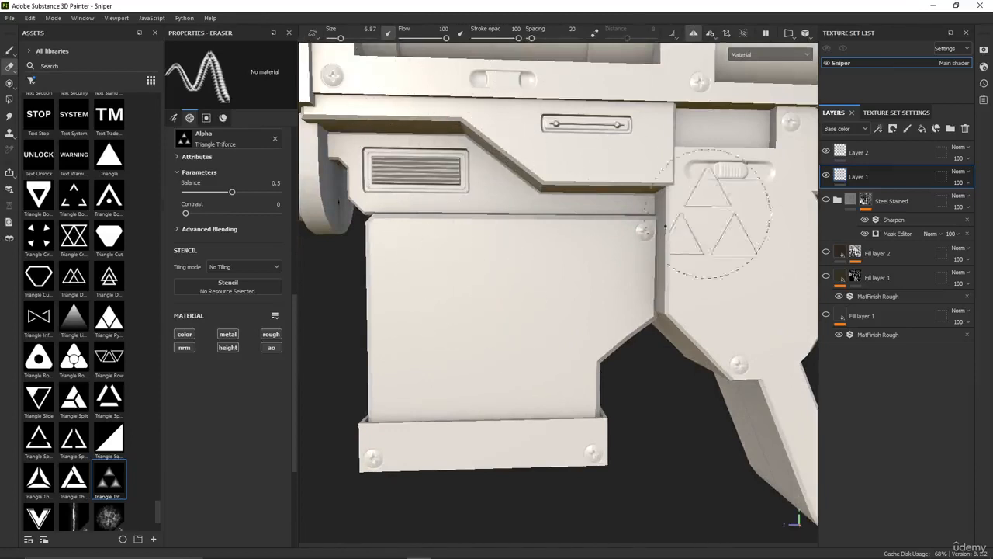
pyautogui.scroll(2, 504, 332)
pyautogui.scroll(3, 236, 303)
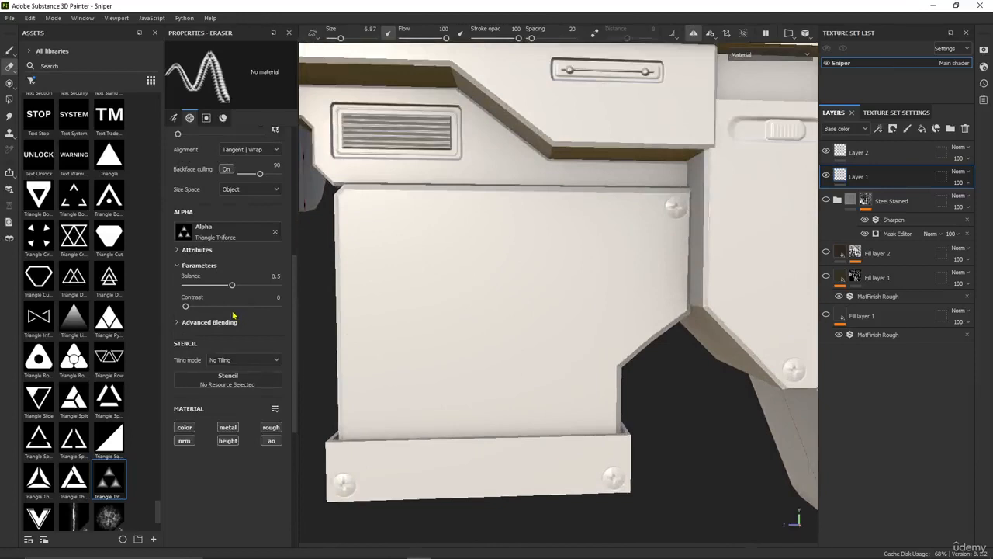
pyautogui.scroll(1, 476, 343)
pyautogui.scroll(6, 284, 341)
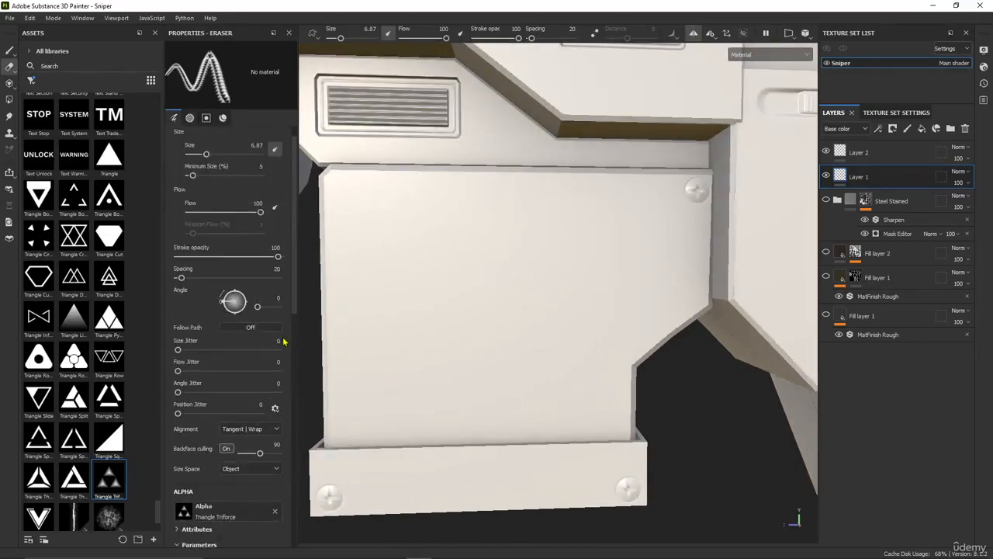
pyautogui.scroll(1, 284, 342)
pyautogui.scroll(-10, 284, 341)
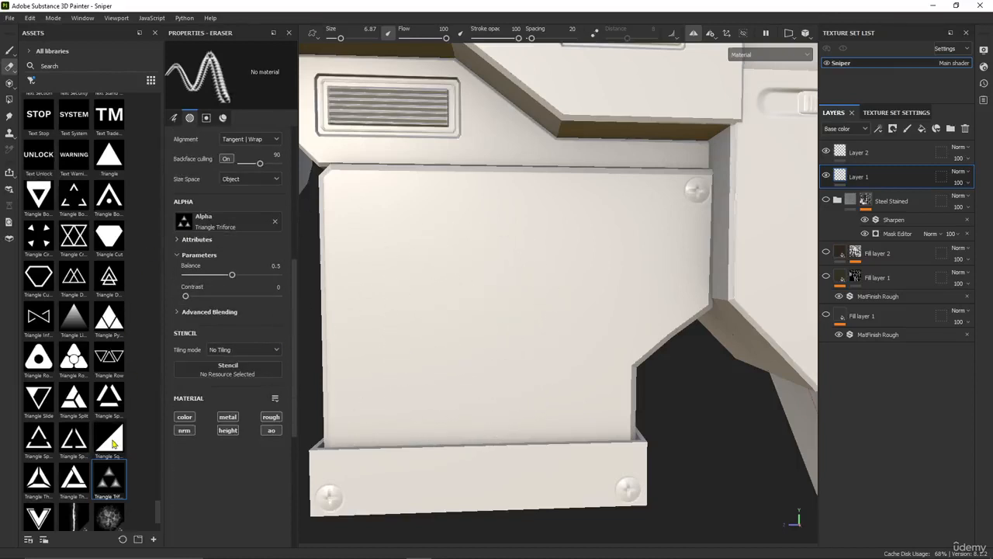
pyautogui.moveTo(112, 443)
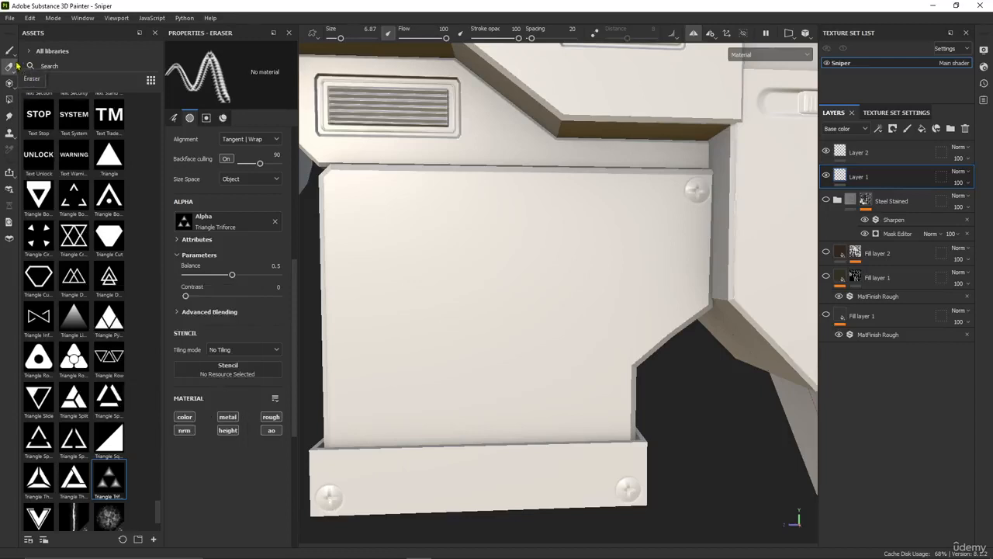
# Switch to the paint brush with the Triangle Triforce alpha, set the flow to 100 and stamp the emblem on the magazine's flat side
pyautogui.click(11, 52)
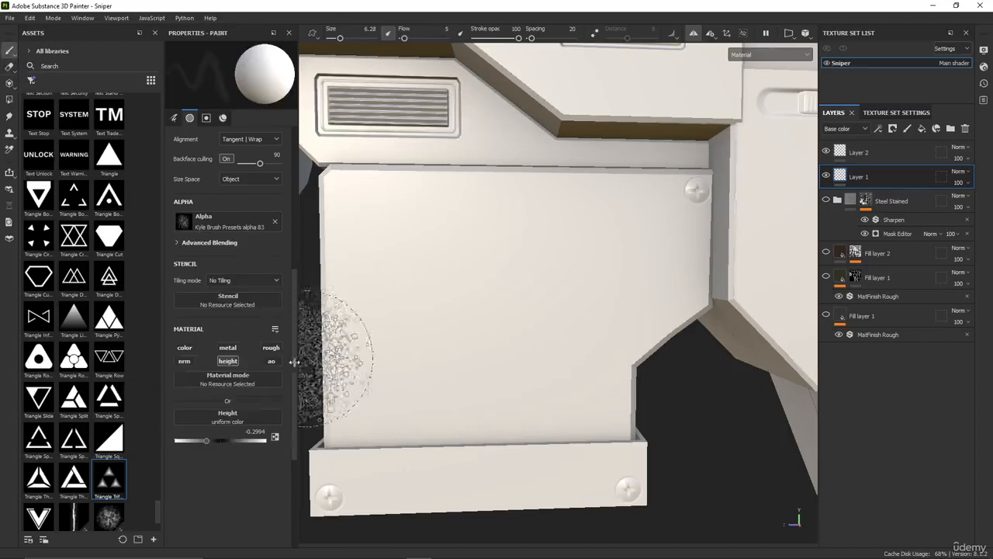
pyautogui.click(482, 305)
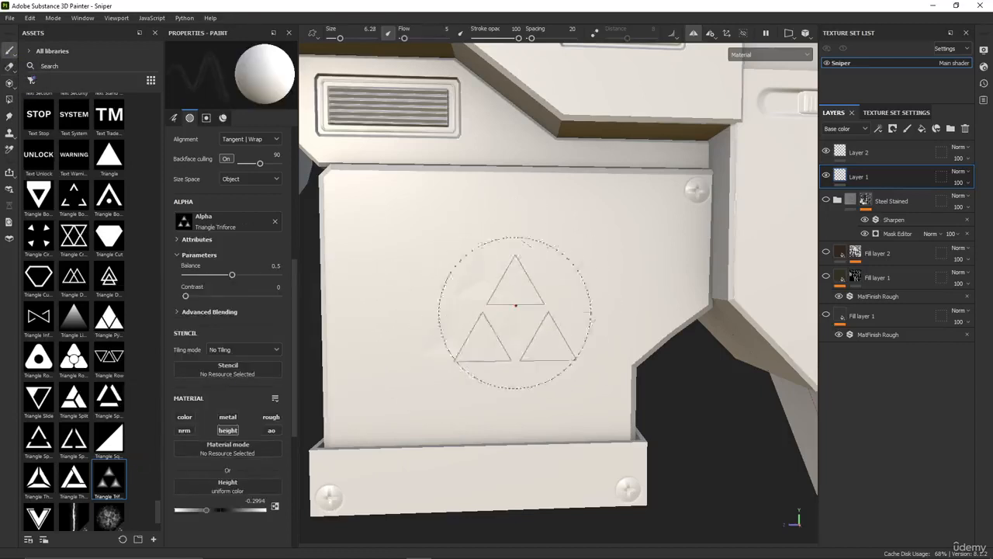
pyautogui.hotkey('ctrl', 'z')
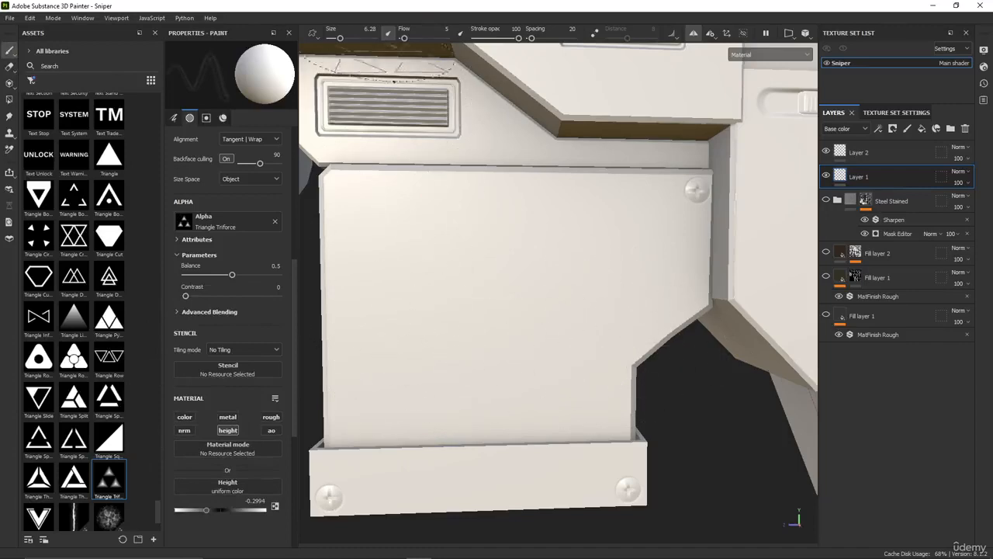
pyautogui.moveTo(404, 37); pyautogui.dragTo(560, 42)
pyautogui.click(485, 285)
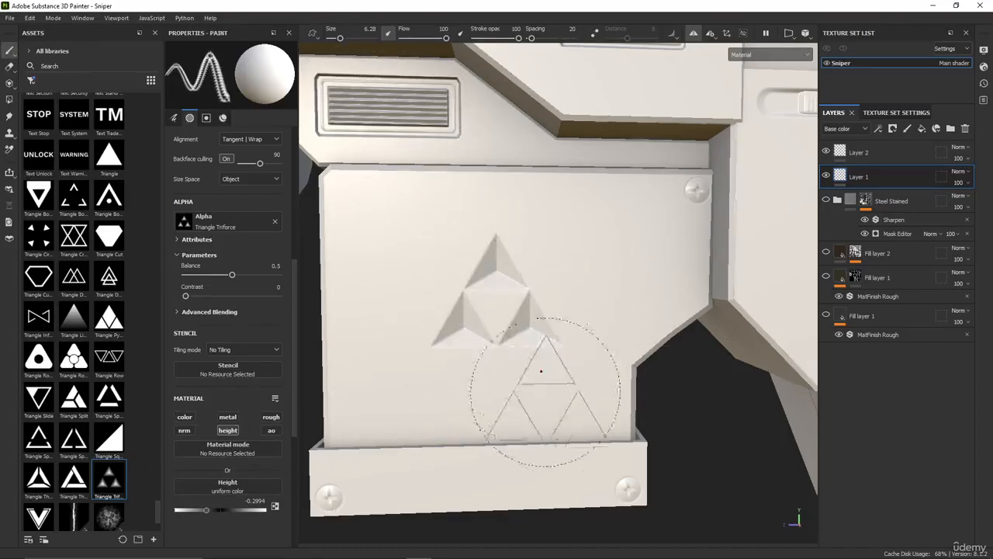
# Load the Slot007_heights alpha and stamp a slot on the thin support bar below the barrel
pyautogui.scroll(-5, 592, 348)
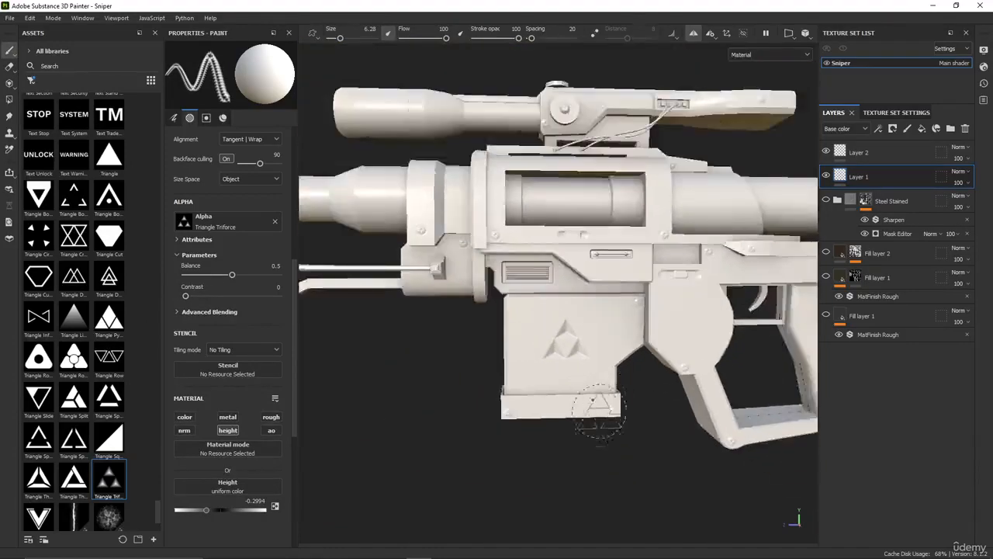
pyautogui.scroll(-2, 600, 411)
pyautogui.keyDown('alt'); pyautogui.moveTo(576, 451); pyautogui.dragTo(593, 469); pyautogui.keyUp('alt')
pyautogui.scroll(-3, 134, 457)
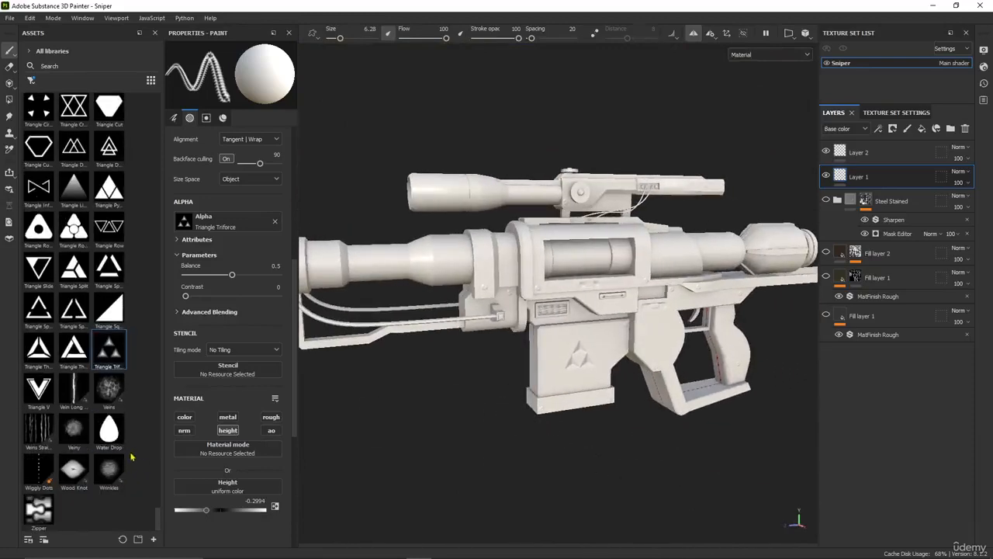
pyautogui.scroll(20, 108, 391)
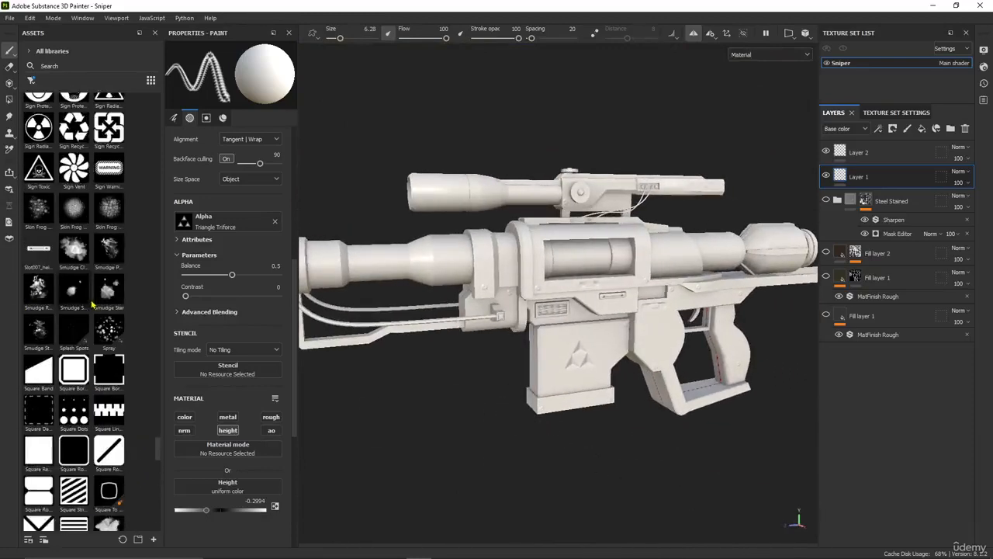
pyautogui.click(38, 248)
pyautogui.scroll(3, 551, 342)
pyautogui.scroll(1, 561, 340)
pyautogui.keyDown('alt'); pyautogui.keyDown('shift'); pyautogui.moveTo(572, 386); pyautogui.dragTo(522, 391); pyautogui.keyUp('shift'); pyautogui.keyUp('alt')
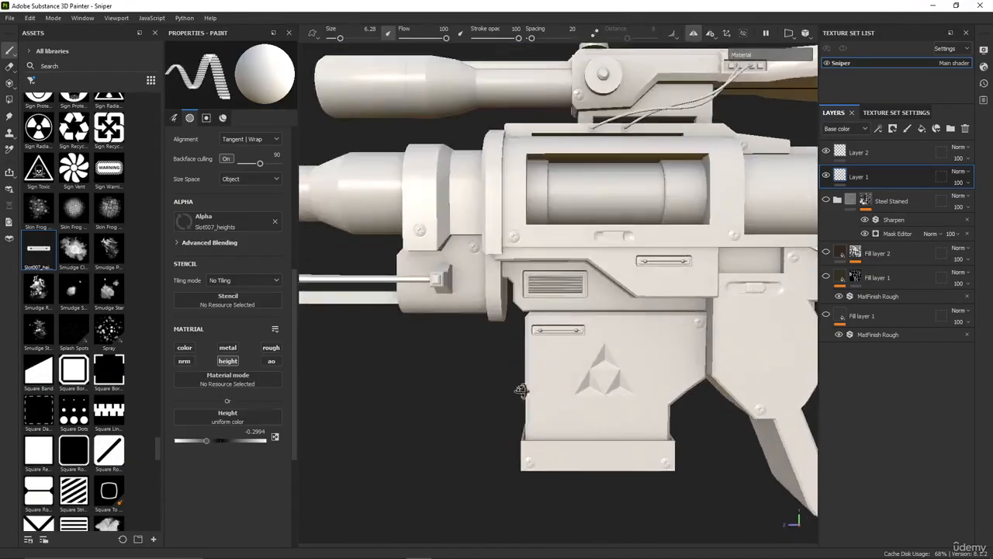
pyautogui.keyDown('alt'); pyautogui.moveTo(466, 369); pyautogui.dragTo(460, 364); pyautogui.keyUp('alt')
pyautogui.keyDown('alt'); pyautogui.moveTo(460, 365); pyautogui.dragTo(538, 297, button='middle'); pyautogui.keyUp('alt')
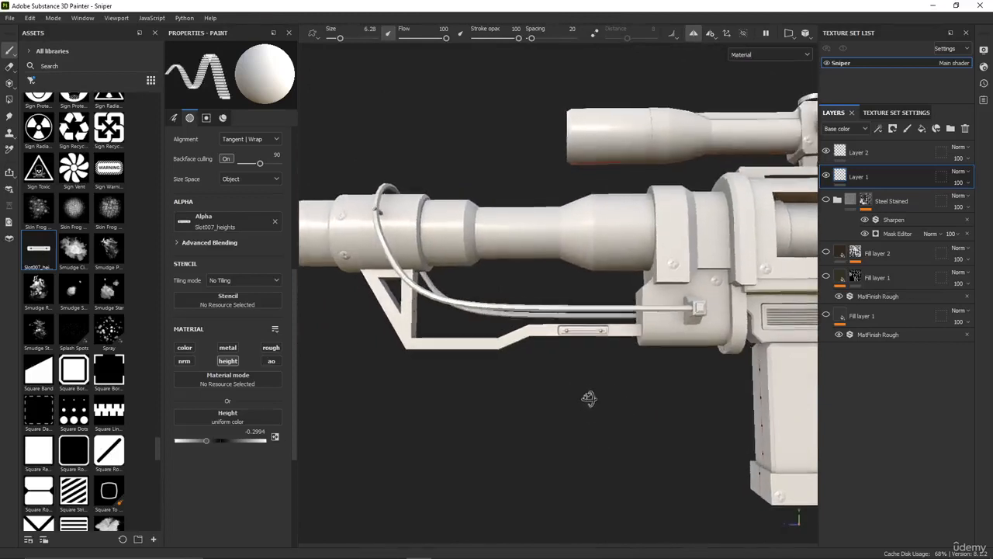
# Examine the new slot and the rifle's body, and browse the sign alphas for another detail shape
pyautogui.moveTo(536, 399)
pyautogui.keyDown('alt'); pyautogui.mouseDown(button='middle')
pyautogui.moveTo(715, 420)
pyautogui.moveTo(522, 444)
pyautogui.mouseUp(button='middle'); pyautogui.keyUp('alt')
pyautogui.scroll(-2, 496, 439)
pyautogui.keyDown('alt'); pyautogui.moveTo(490, 403); pyautogui.dragTo(346, 416, button='middle'); pyautogui.keyUp('alt')
pyautogui.scroll(3, 77, 354)
pyautogui.scroll(3, 77, 354)
pyautogui.scroll(3, 94, 277)
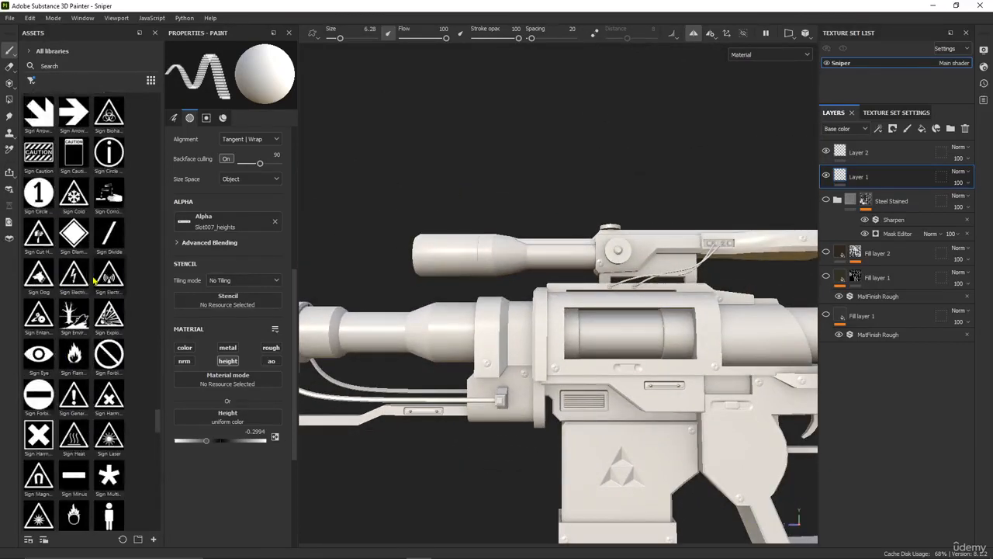
pyautogui.keyDown('alt'); pyautogui.moveTo(586, 415); pyautogui.dragTo(376, 368, button='middle'); pyautogui.keyUp('alt')
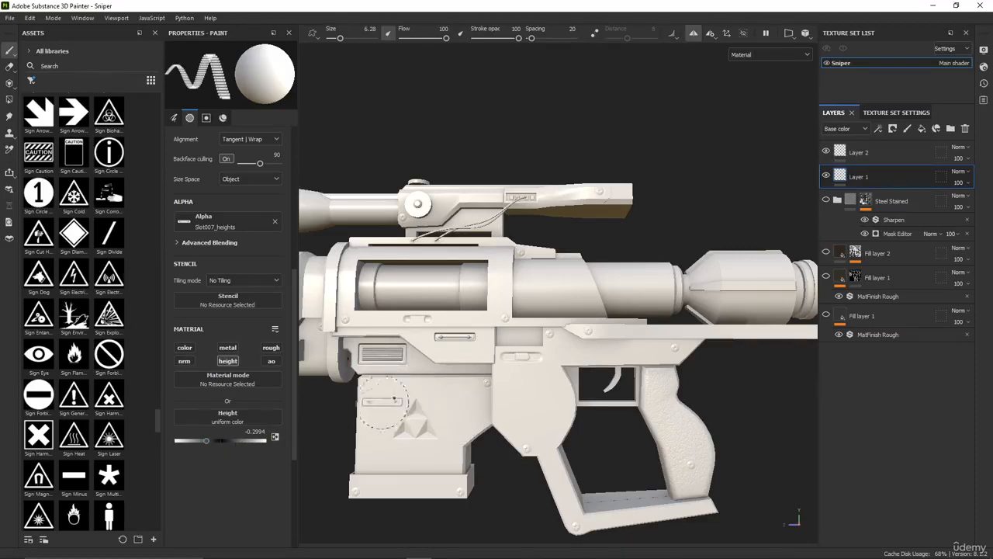
# Try a Slot007_heights slot on the magazine's flat side and fine-tune the brush's height value
pyautogui.click(405, 403)
pyautogui.moveTo(206, 440)
pyautogui.mouseDown()
pyautogui.moveTo(237, 445)
pyautogui.moveTo(209, 442)
pyautogui.mouseUp()
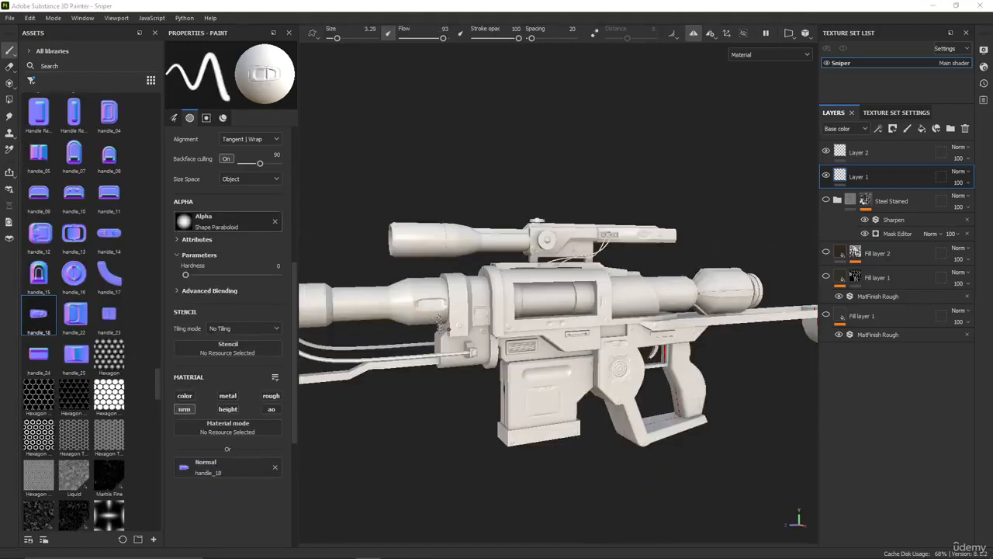
# Examine the surface details on the rifle's scope, body, magazine, grip and stock from several angles and distances
pyautogui.scroll(2, 571, 334)
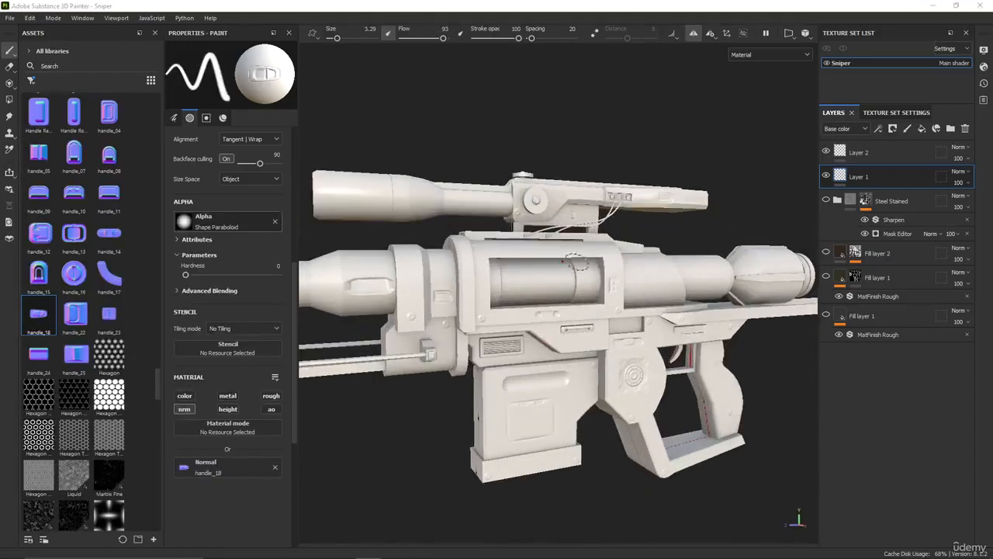
pyautogui.scroll(-2, 577, 263)
pyautogui.scroll(-1, 541, 392)
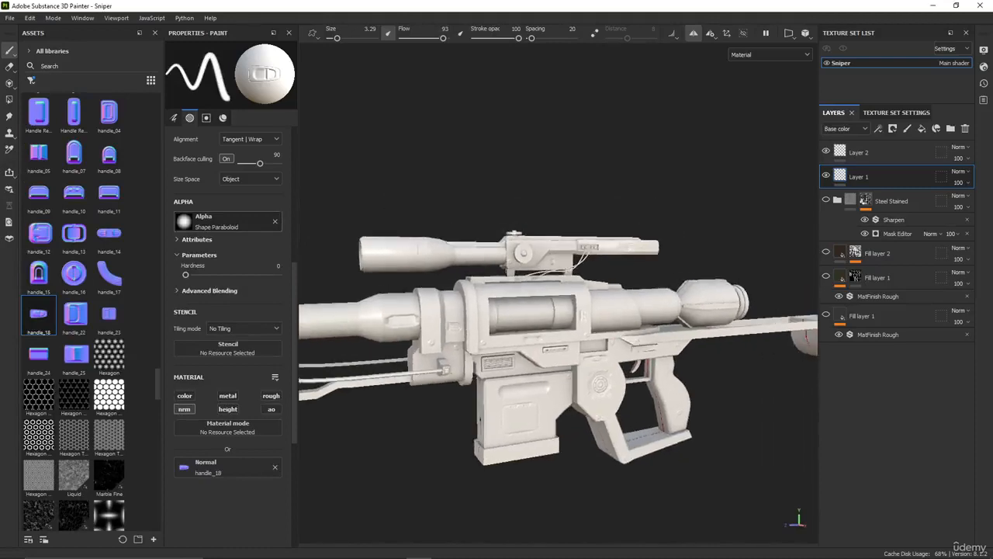
pyautogui.keyDown('alt'); pyautogui.moveTo(651, 355); pyautogui.dragTo(577, 330); pyautogui.keyUp('alt')
pyautogui.keyDown('alt'); pyautogui.moveTo(577, 330); pyautogui.dragTo(540, 343, button='middle'); pyautogui.keyUp('alt')
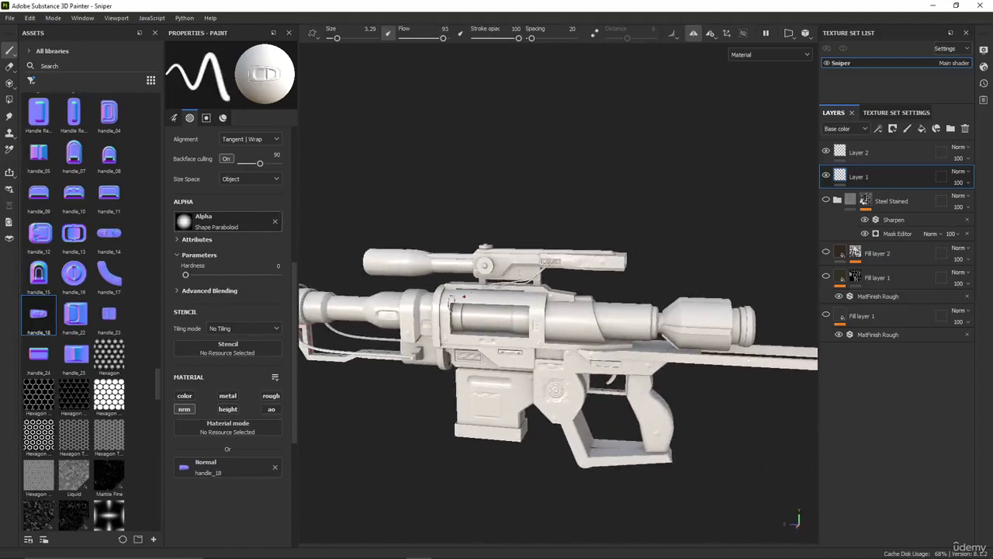
pyautogui.scroll(4, 481, 342)
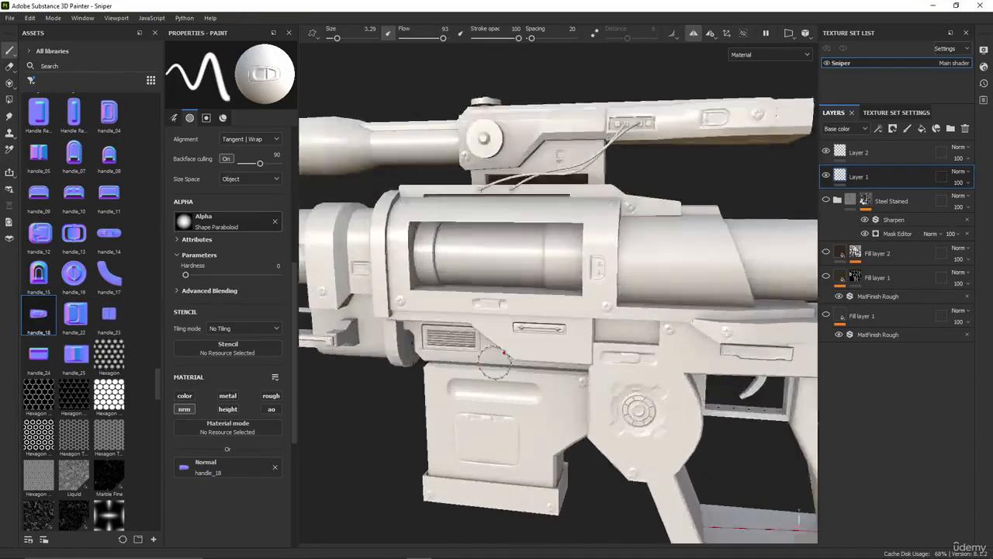
pyautogui.keyDown('alt'); pyautogui.moveTo(495, 363); pyautogui.dragTo(535, 325); pyautogui.keyUp('alt')
pyautogui.scroll(-2, 581, 259)
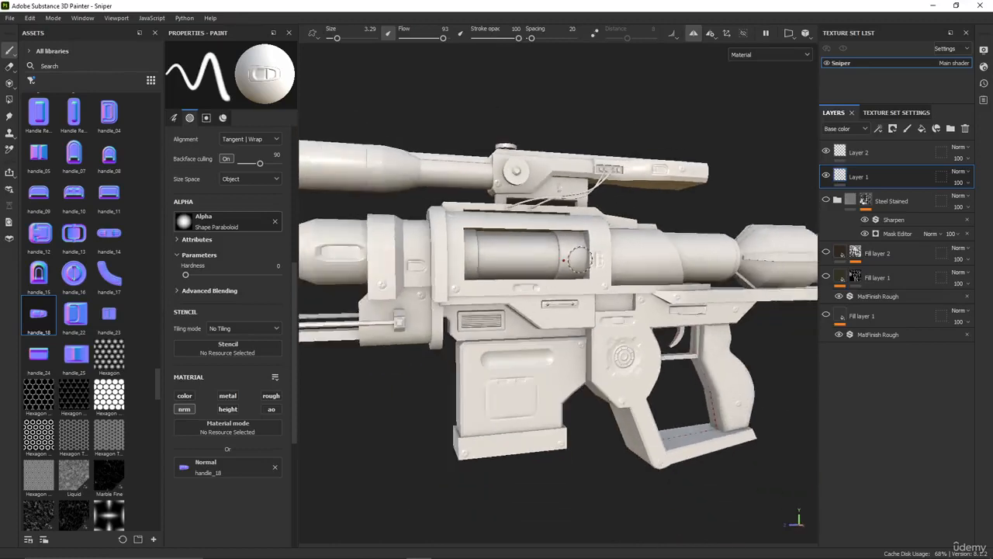
pyautogui.scroll(-2, 599, 261)
pyautogui.keyDown('alt'); pyautogui.moveTo(599, 267); pyautogui.dragTo(583, 295); pyautogui.keyUp('alt')
pyautogui.keyDown('alt'); pyautogui.moveTo(584, 295); pyautogui.dragTo(531, 320, button='middle'); pyautogui.keyUp('alt')
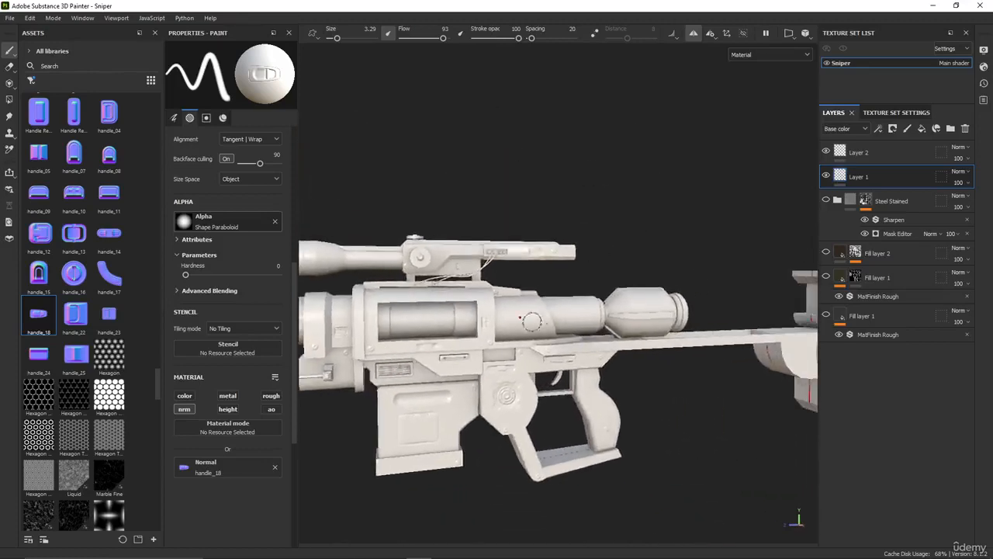
pyautogui.scroll(-2, 534, 320)
pyautogui.keyDown('alt'); pyautogui.moveTo(613, 329); pyautogui.dragTo(630, 347, button='middle'); pyautogui.keyUp('alt')
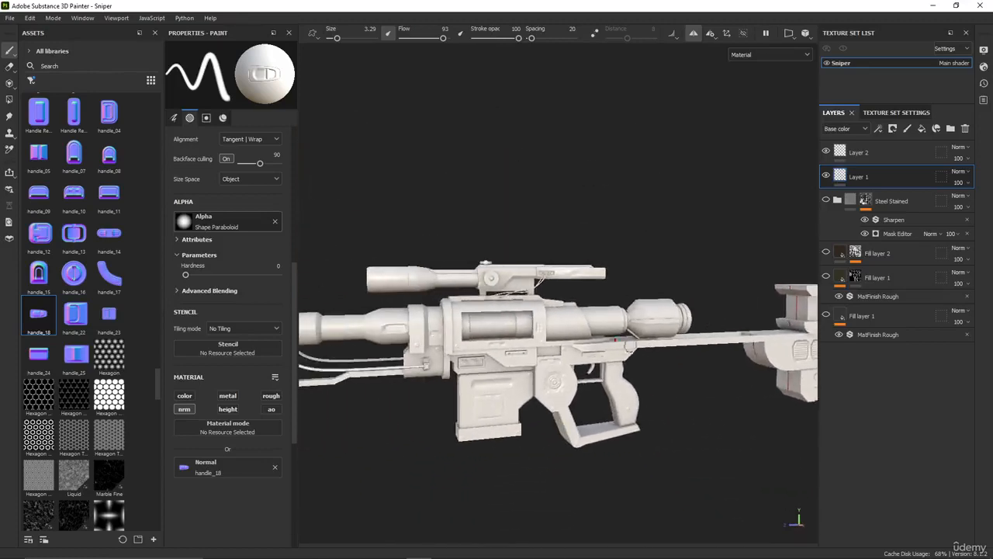
pyautogui.scroll(2, 611, 343)
pyautogui.scroll(-2, 450, 290)
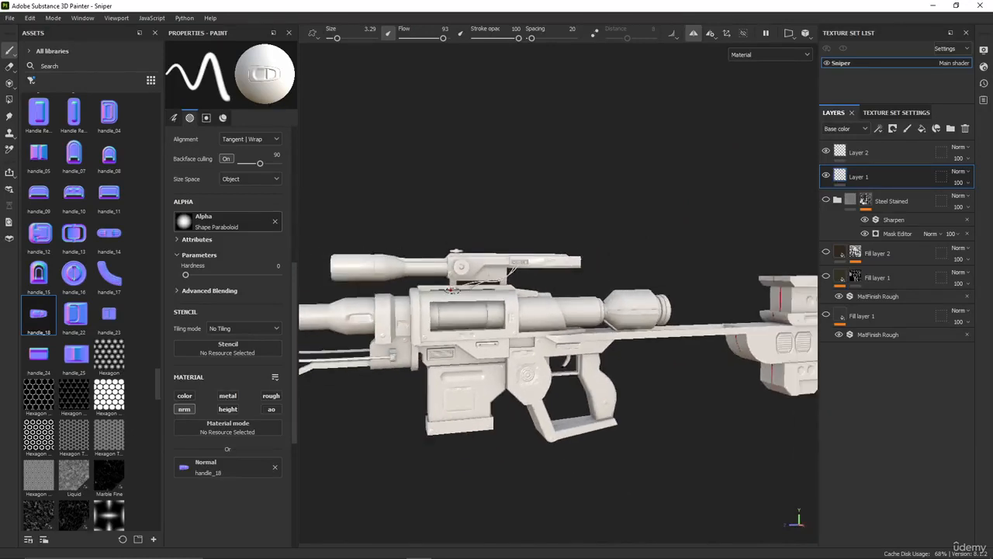
pyautogui.scroll(-1, 453, 289)
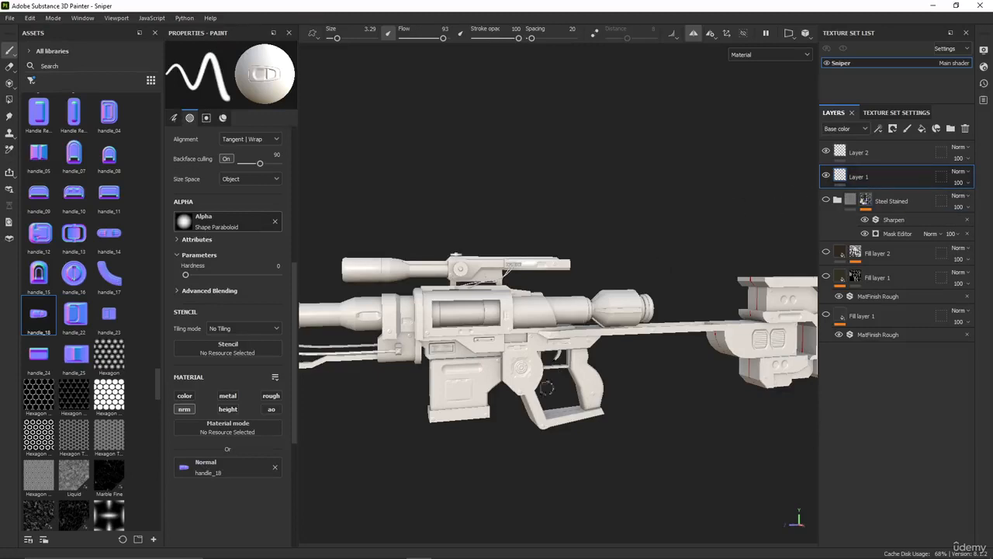
pyautogui.scroll(3, 468, 374)
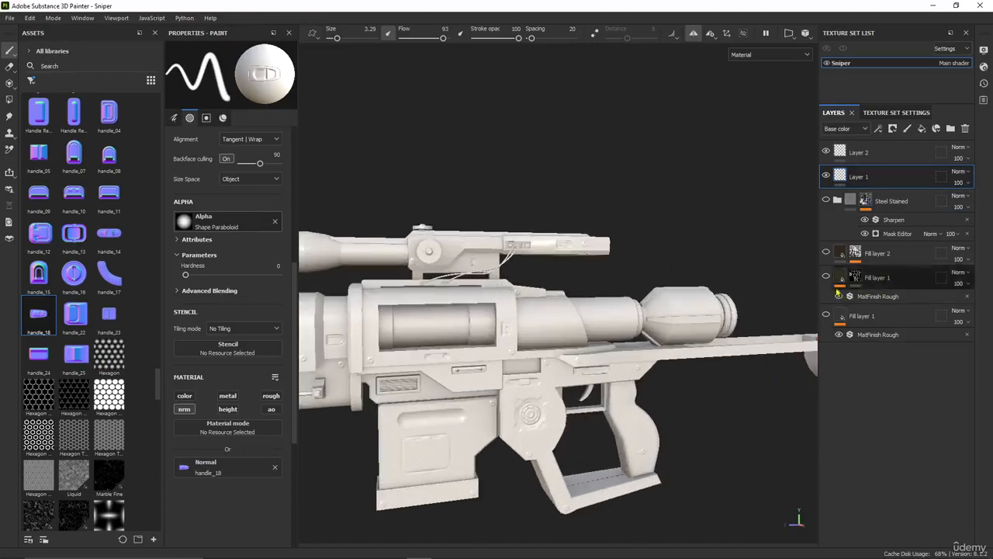
# Show the masked Fill layer 1 temporarily to check the details against its dark material, and hide it again
pyautogui.click(826, 277)
pyautogui.scroll(3, 497, 442)
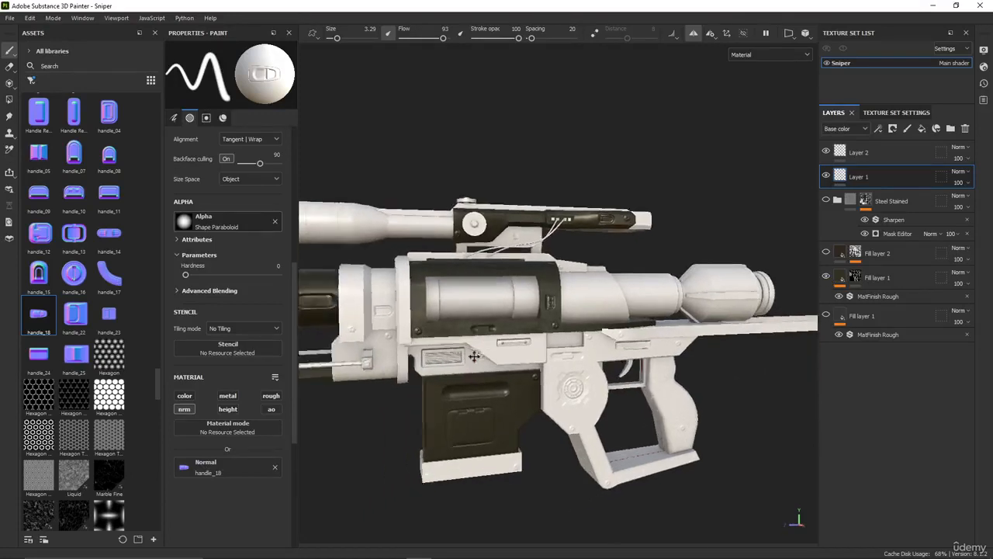
pyautogui.scroll(1, 498, 442)
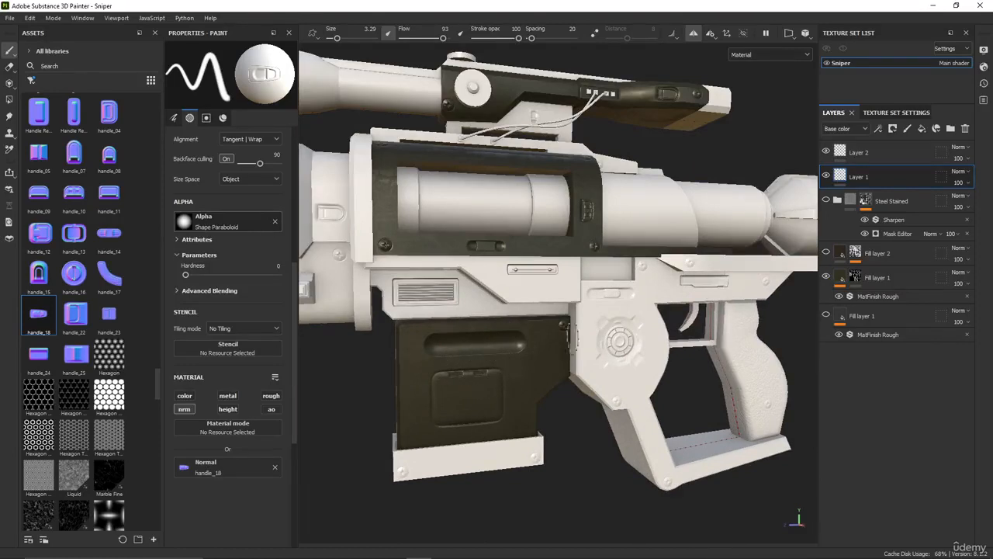
pyautogui.click(827, 278)
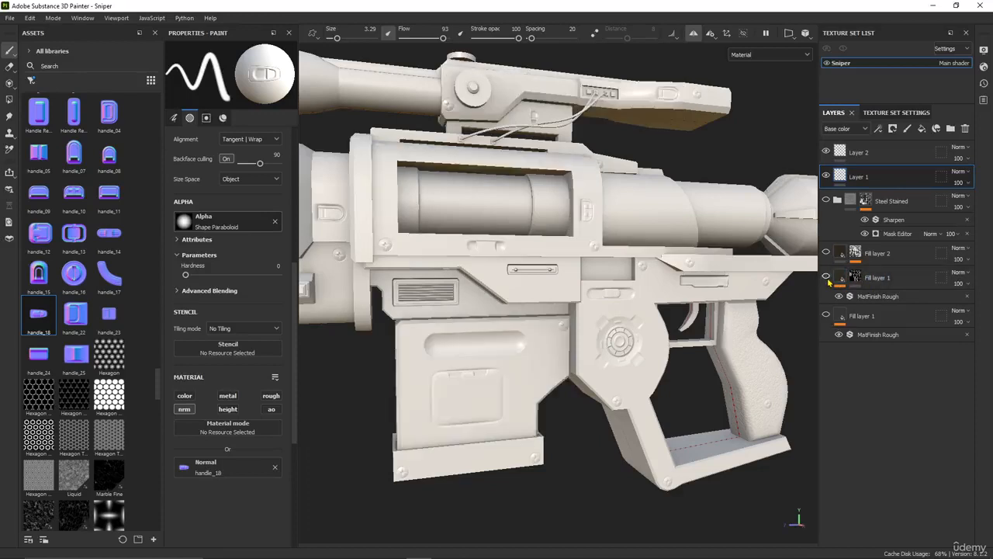
pyautogui.scroll(-3, 498, 301)
pyautogui.keyDown('alt'); pyautogui.moveTo(496, 292); pyautogui.dragTo(506, 331); pyautogui.keyUp('alt')
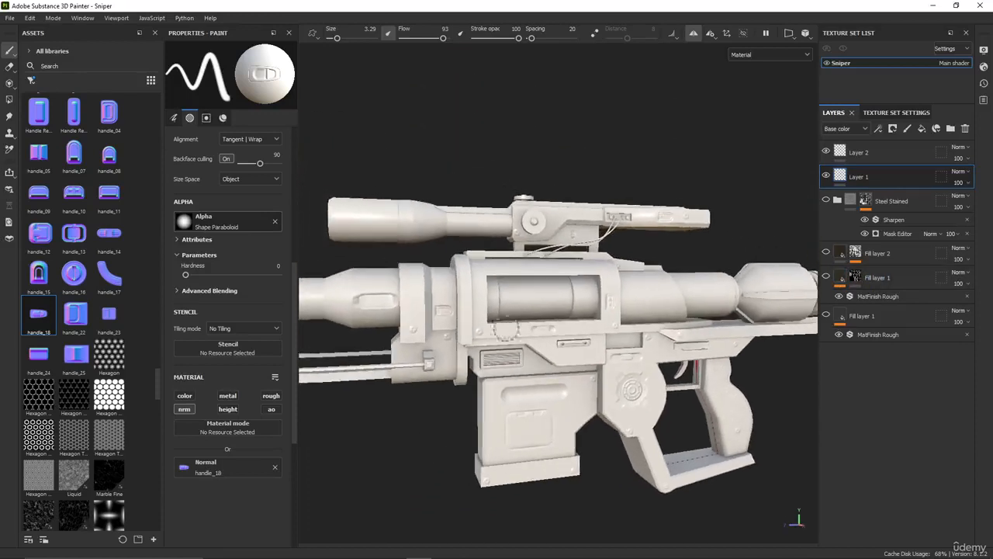
# Open the texture export settings and review the available output templates
pyautogui.click(10, 18)
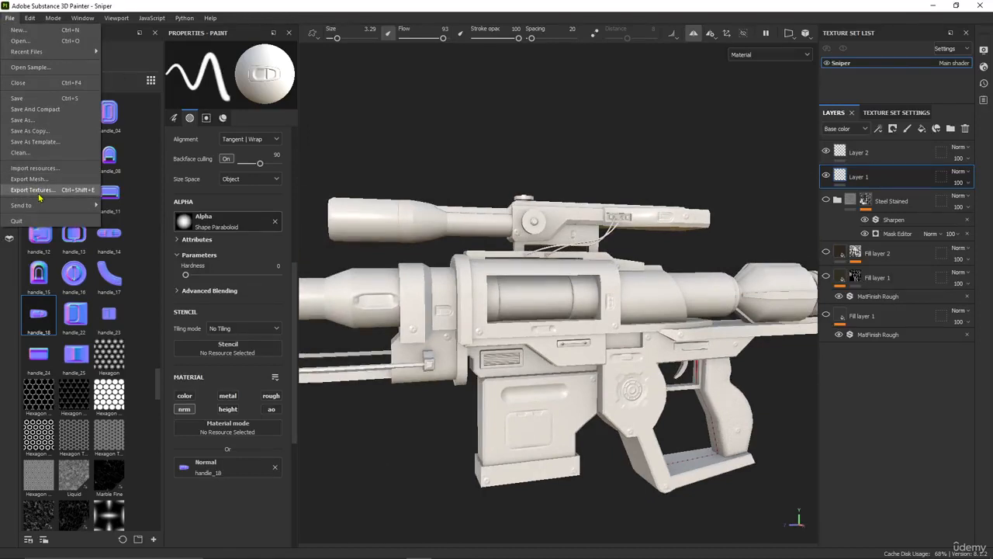
pyautogui.click(33, 190)
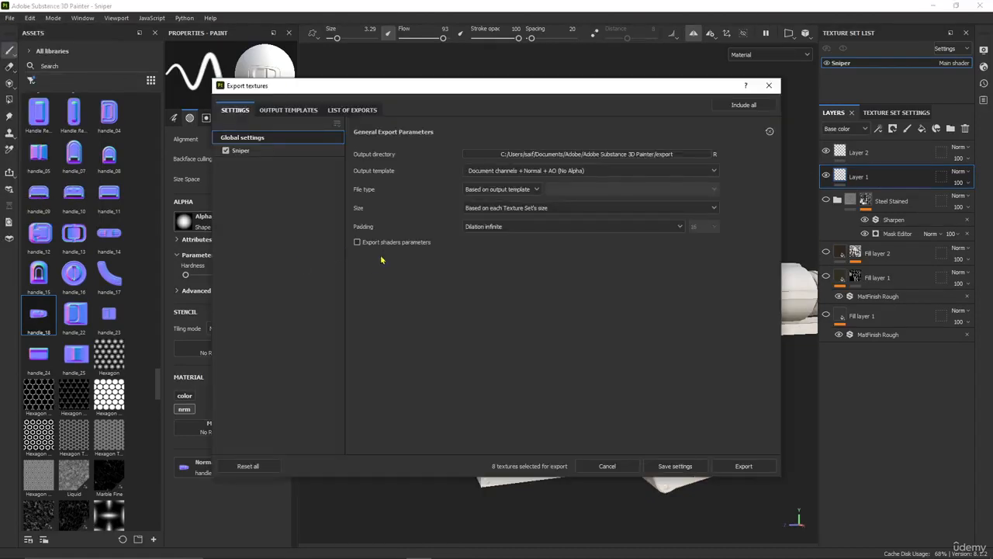
pyautogui.click(503, 173)
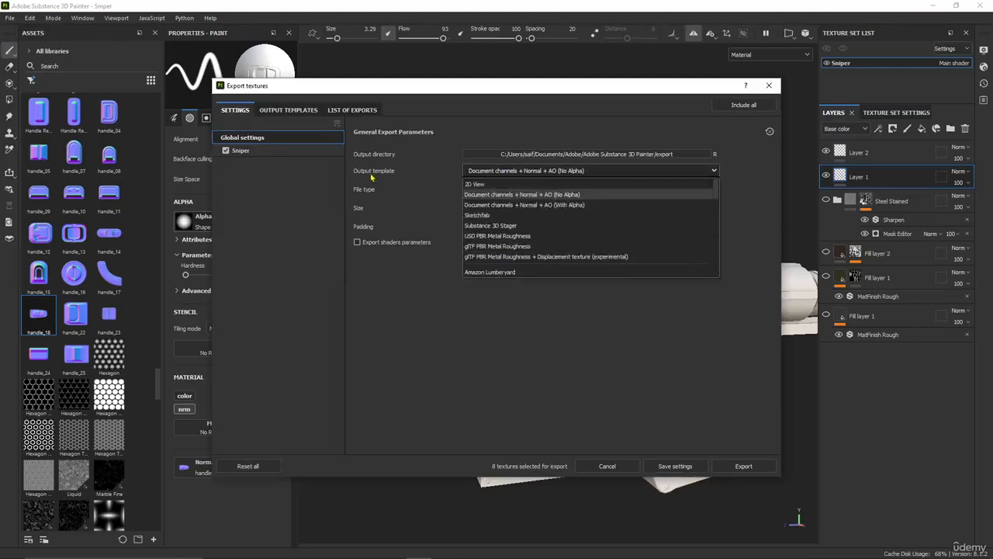
pyautogui.scroll(-10, 520, 248)
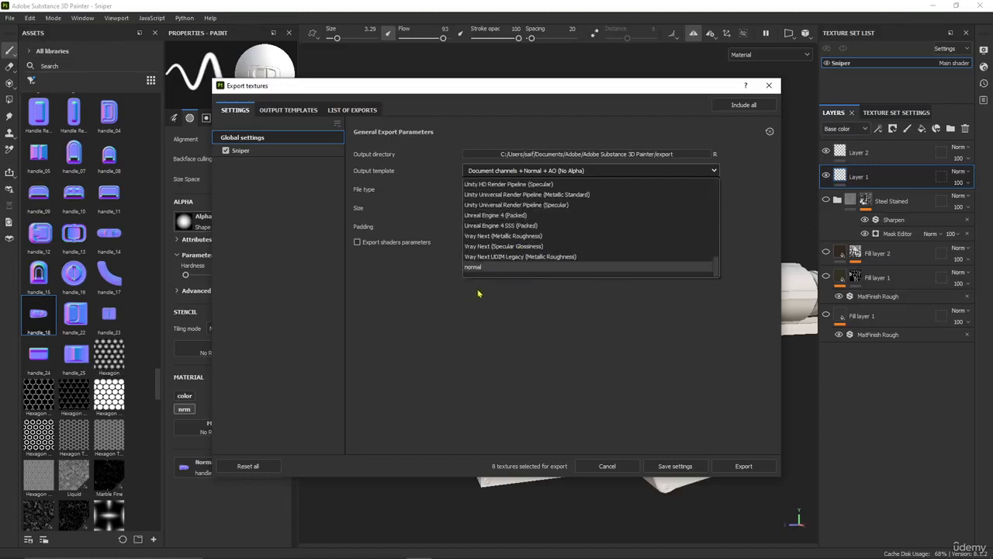
pyautogui.click(469, 326)
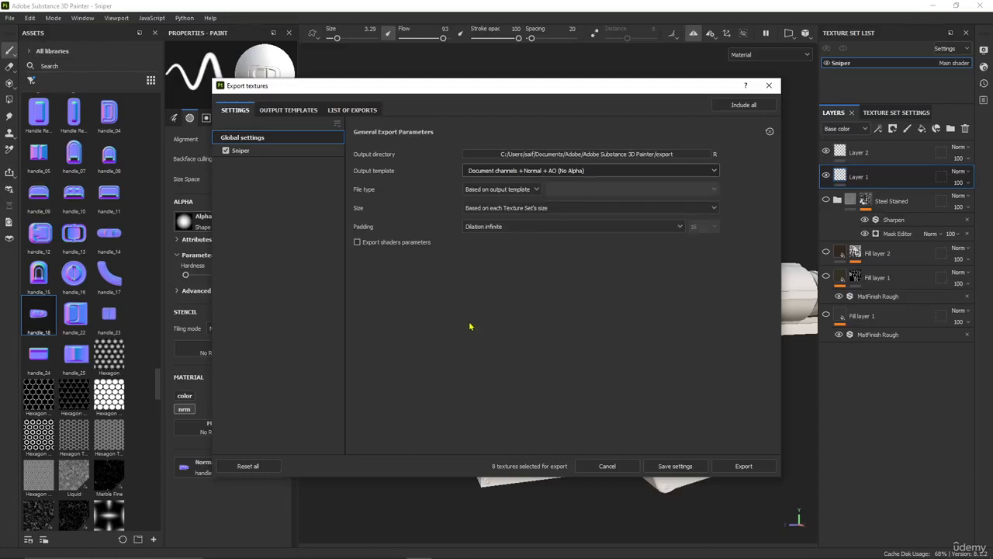
# Create a new output template with one RGB map fed by the RGB channels of Normal DirectX, at 16 bits
pyautogui.click(287, 111)
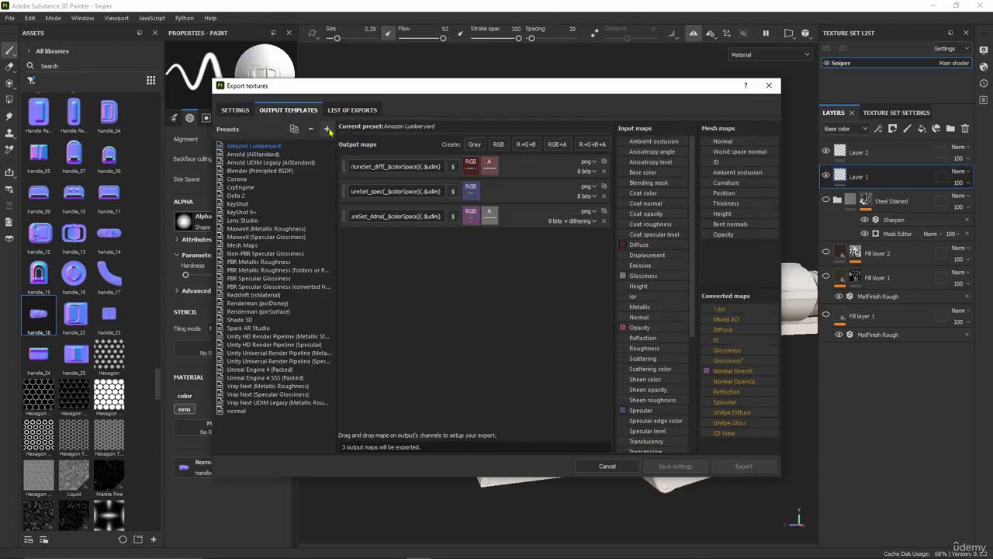
pyautogui.click(328, 130)
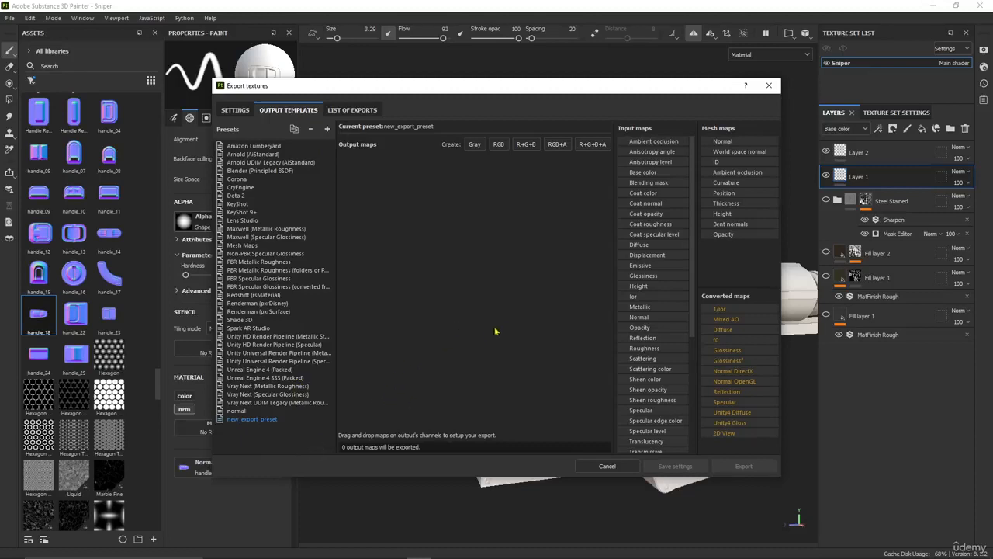
pyautogui.click(499, 146)
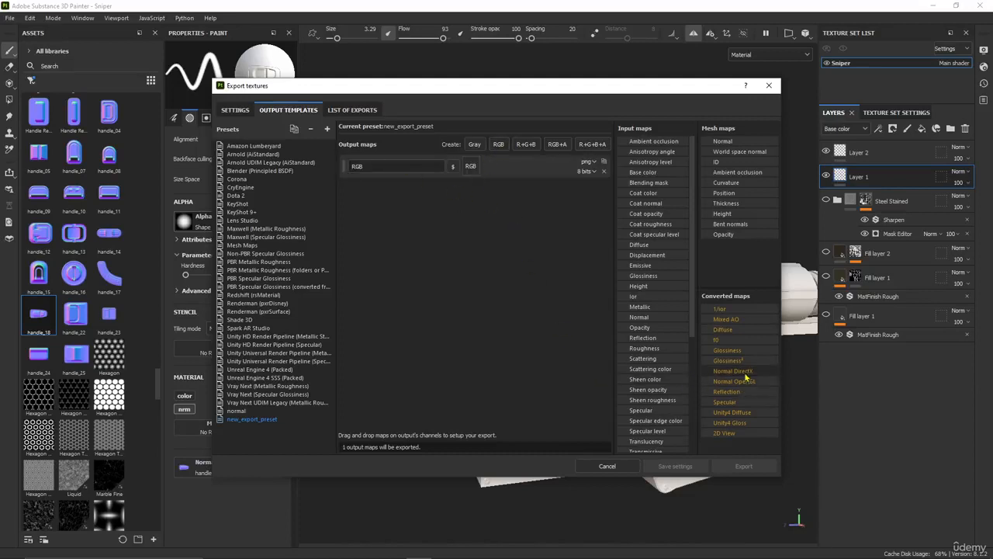
pyautogui.moveTo(765, 375); pyautogui.dragTo(471, 165)
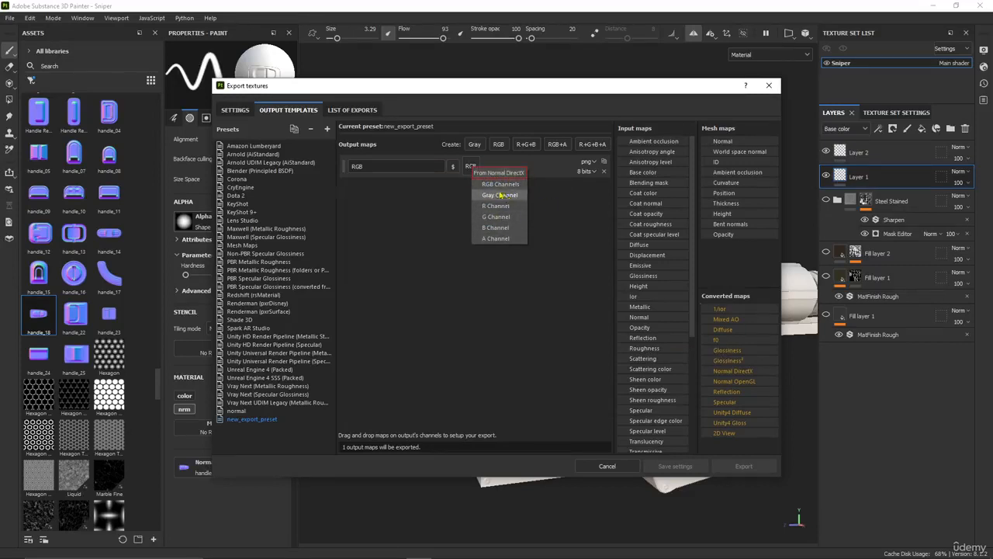
pyautogui.click(495, 183)
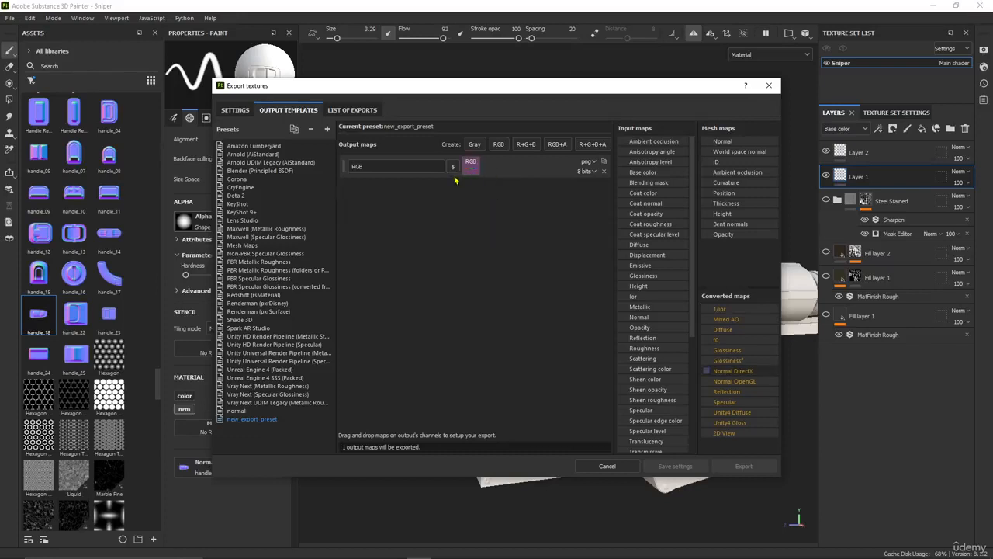
pyautogui.click(586, 172)
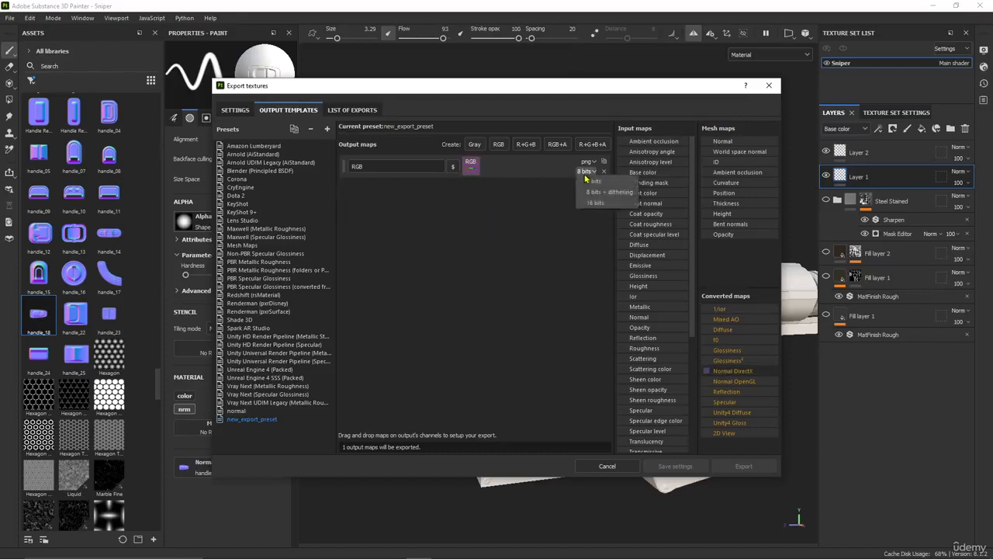
pyautogui.click(591, 206)
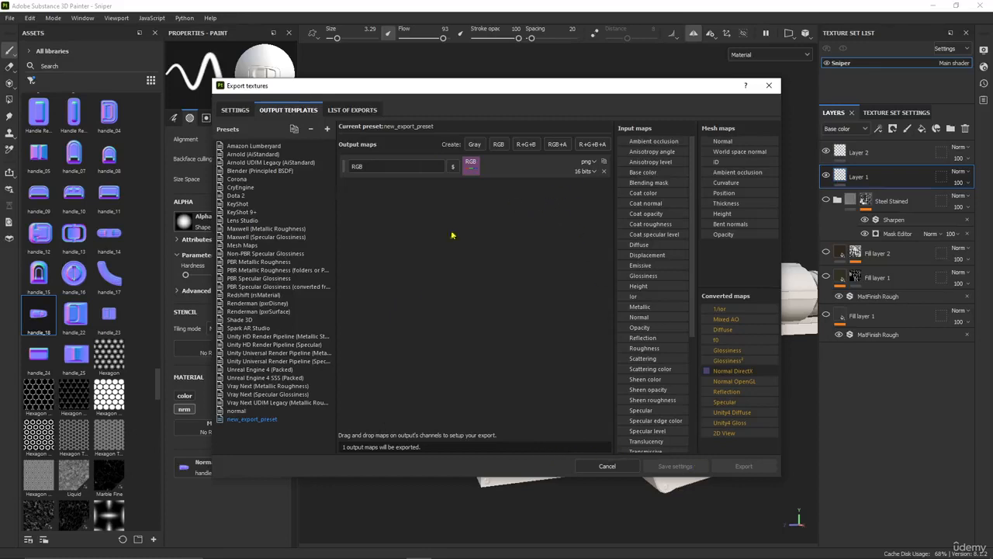
# Rename the new export preset as Normal aa
pyautogui.click(249, 412)
pyautogui.click(249, 419)
pyautogui.hotkey('alt', 'Tab')
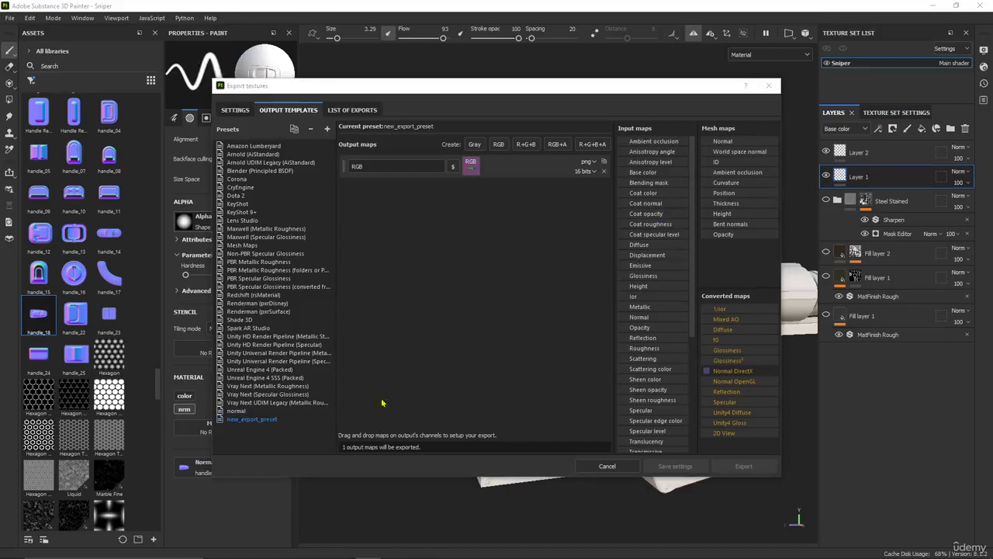
pyautogui.rightClick(248, 424)
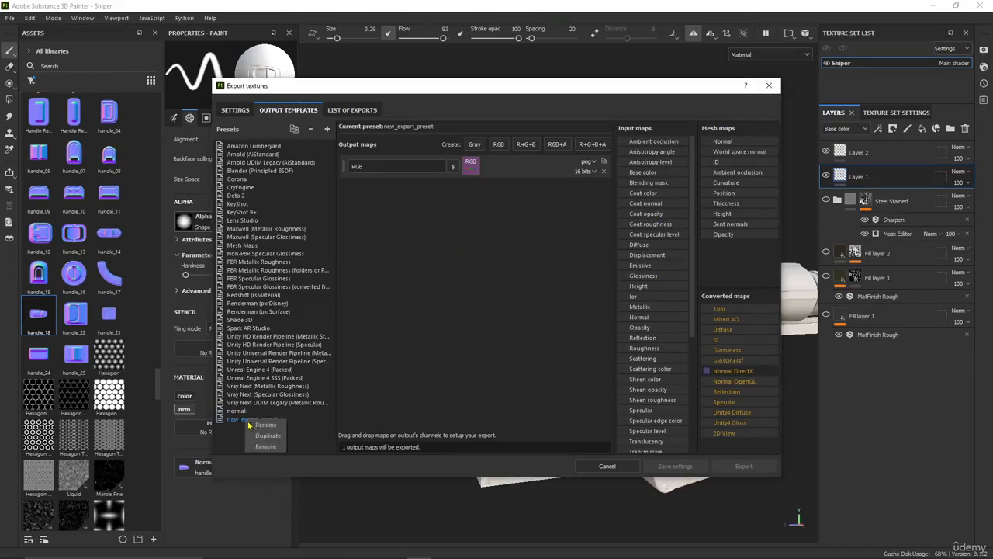
pyautogui.click(251, 426)
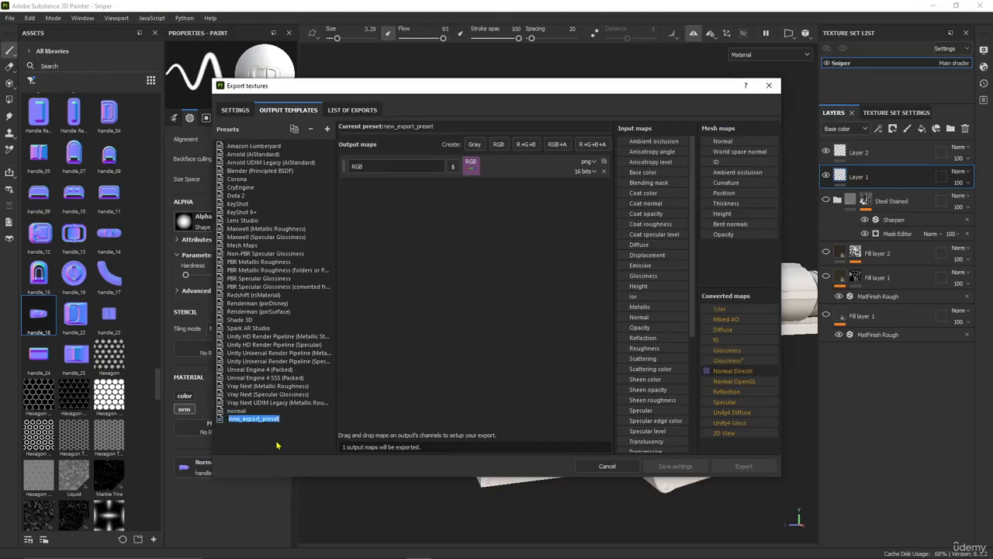
pyautogui.write('Normal aa')
pyautogui.press('Return')
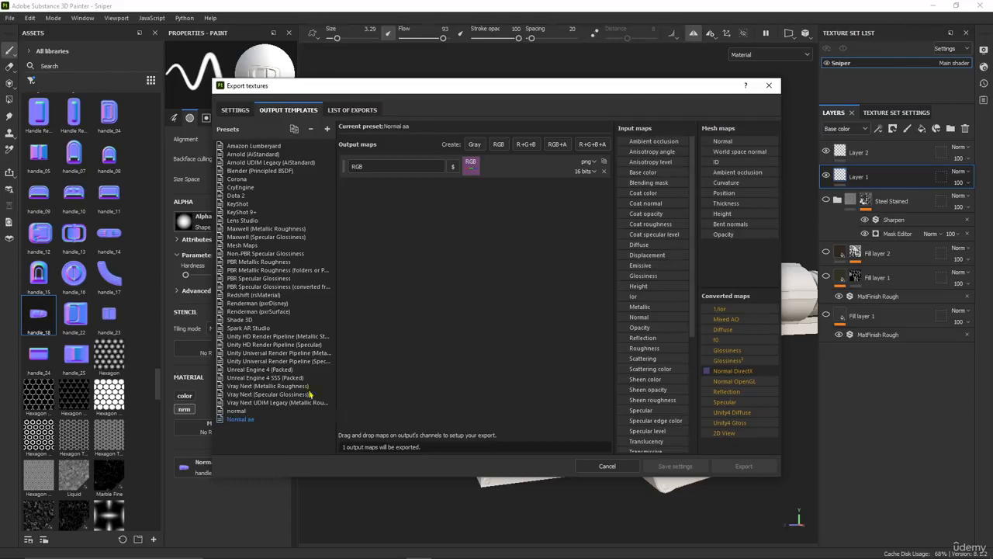
# Set the output directory in the global export settings to the Documents folder
pyautogui.click(236, 109)
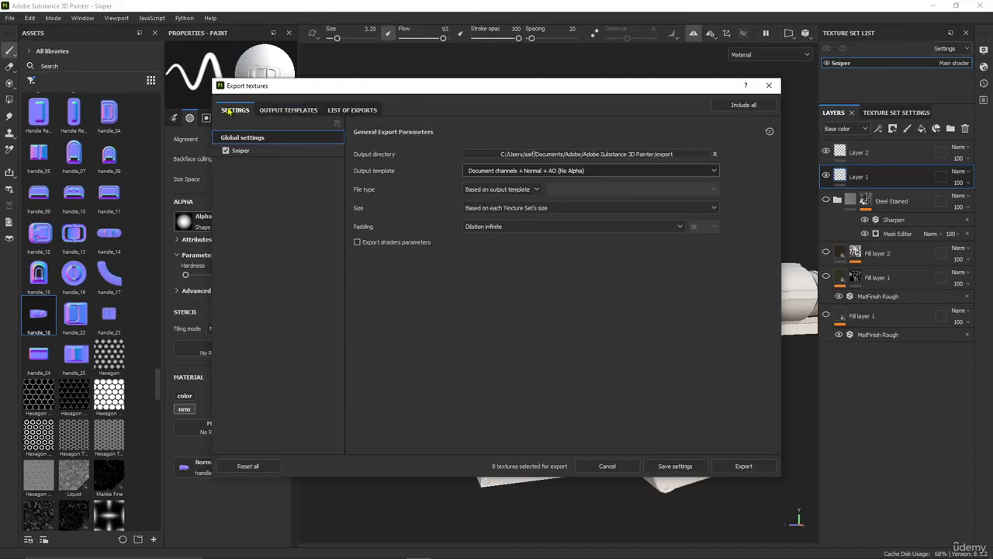
pyautogui.click(504, 154)
pyautogui.click(258, 224)
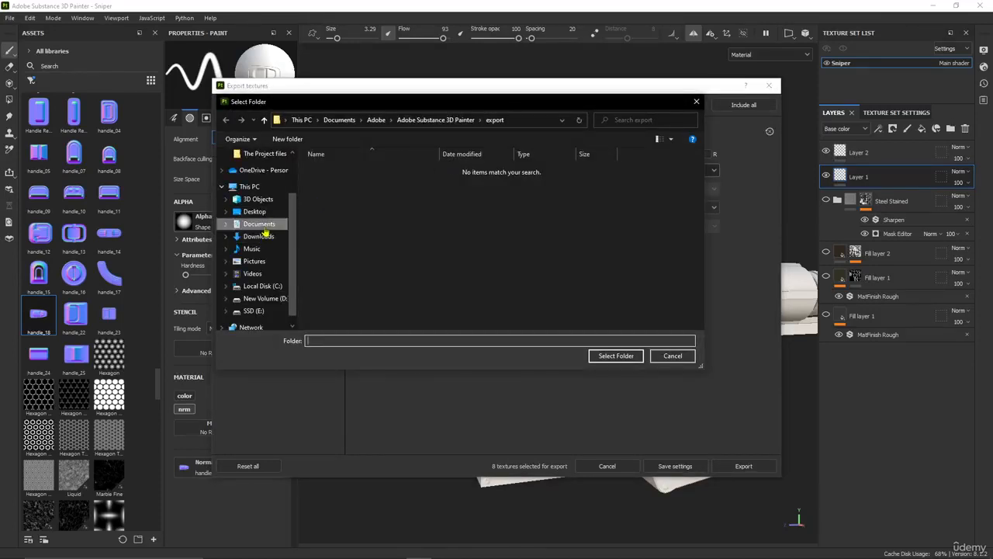
pyautogui.click(598, 357)
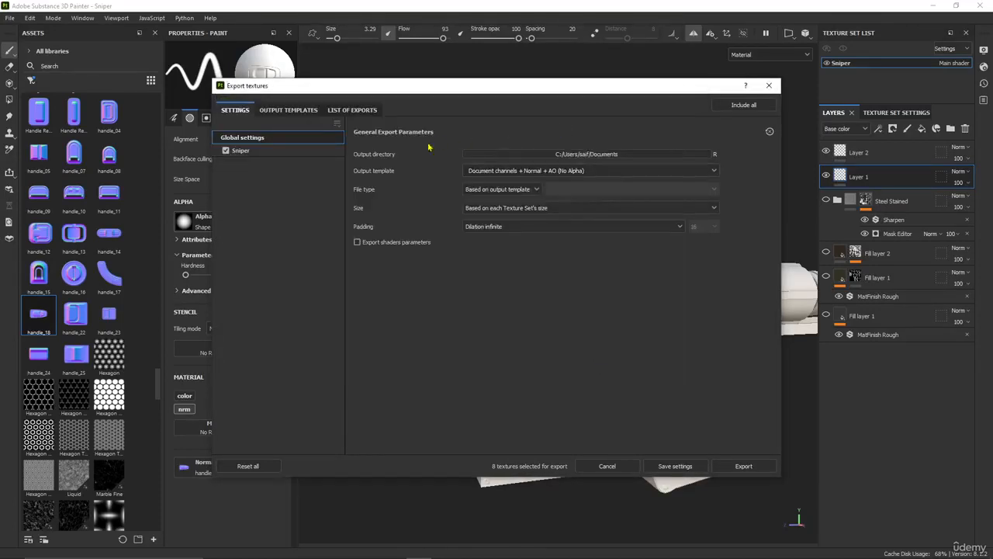
# Set the export's output template to Normal aa and its file type to jpeg
pyautogui.click(554, 171)
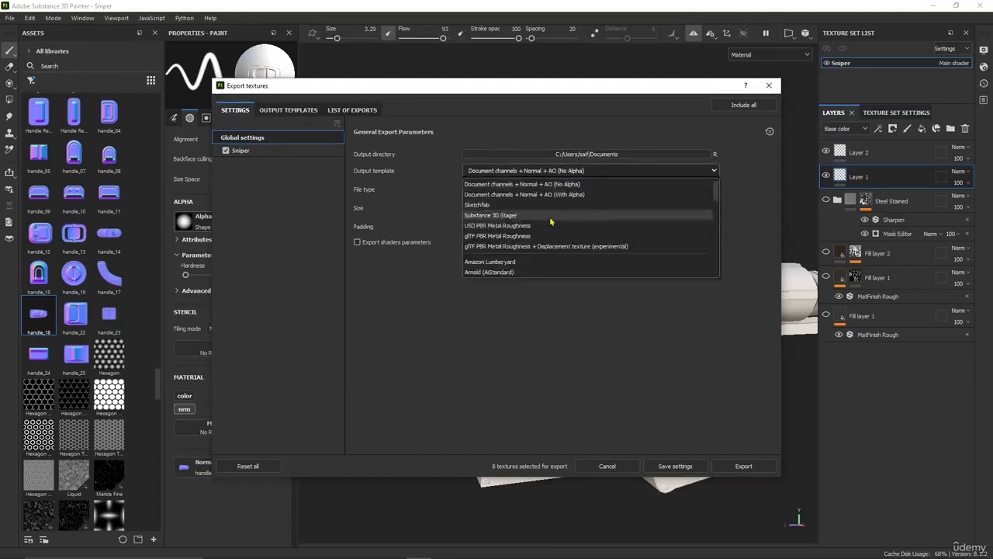
pyautogui.scroll(-2, 538, 267)
pyautogui.scroll(-3, 538, 266)
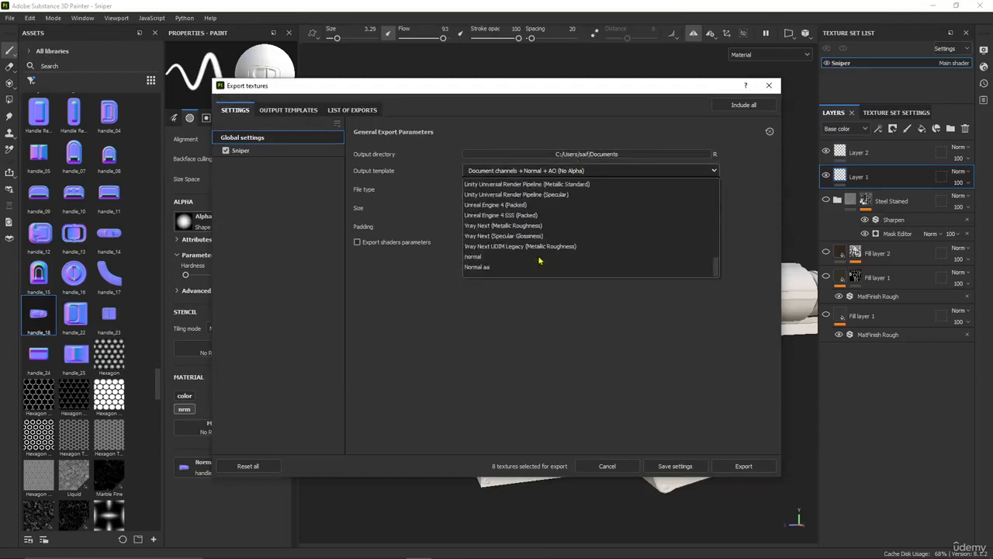
pyautogui.click(498, 270)
pyautogui.click(497, 189)
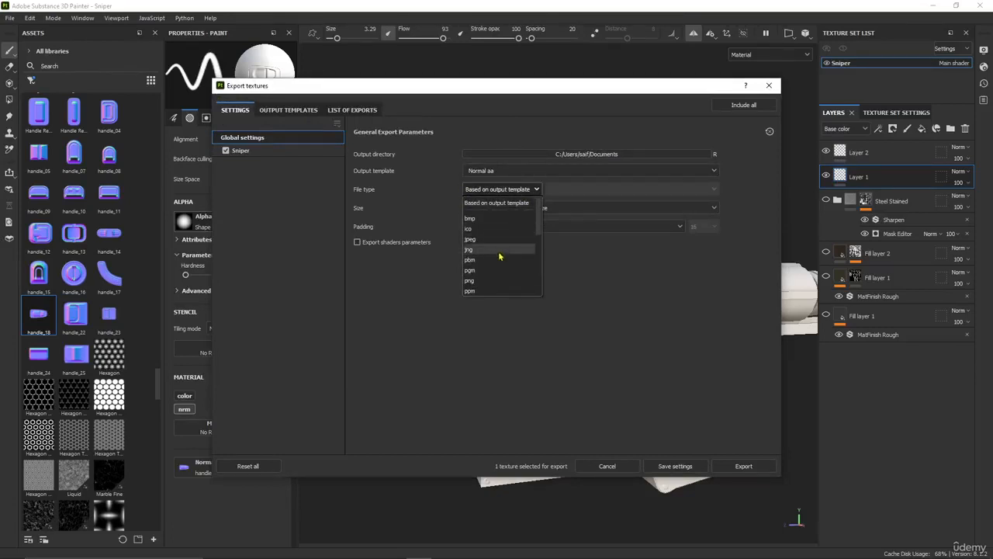
pyautogui.scroll(-1, 491, 254)
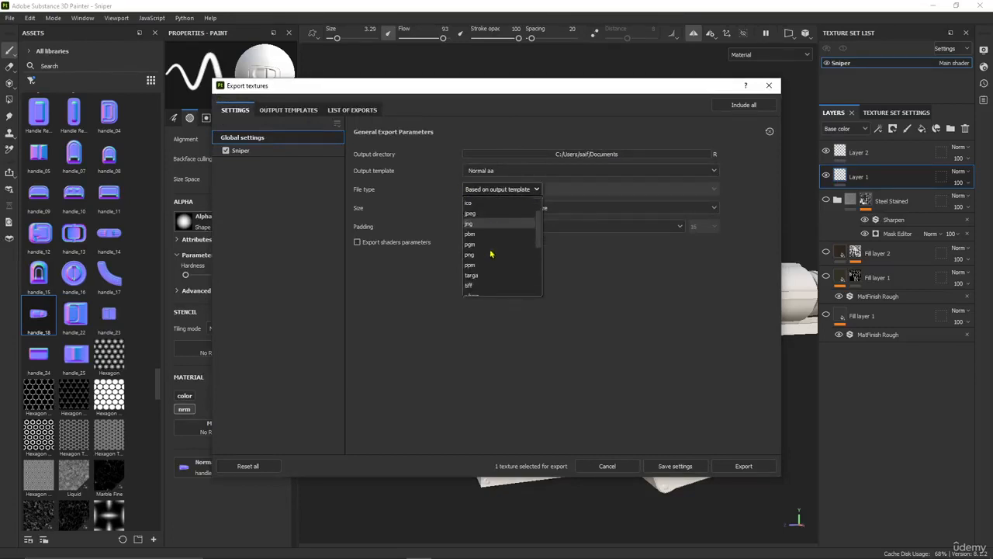
pyautogui.scroll(-4, 490, 256)
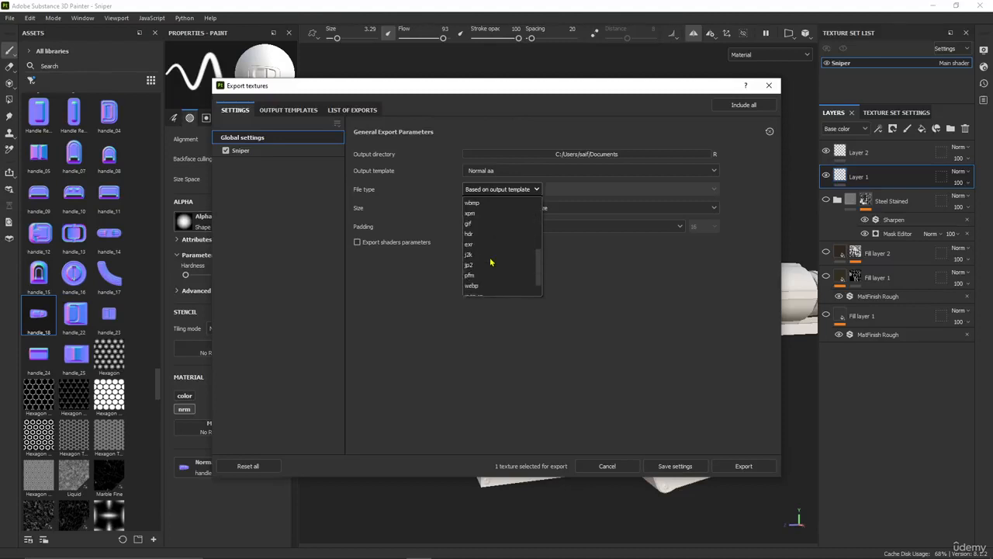
pyautogui.scroll(4, 490, 262)
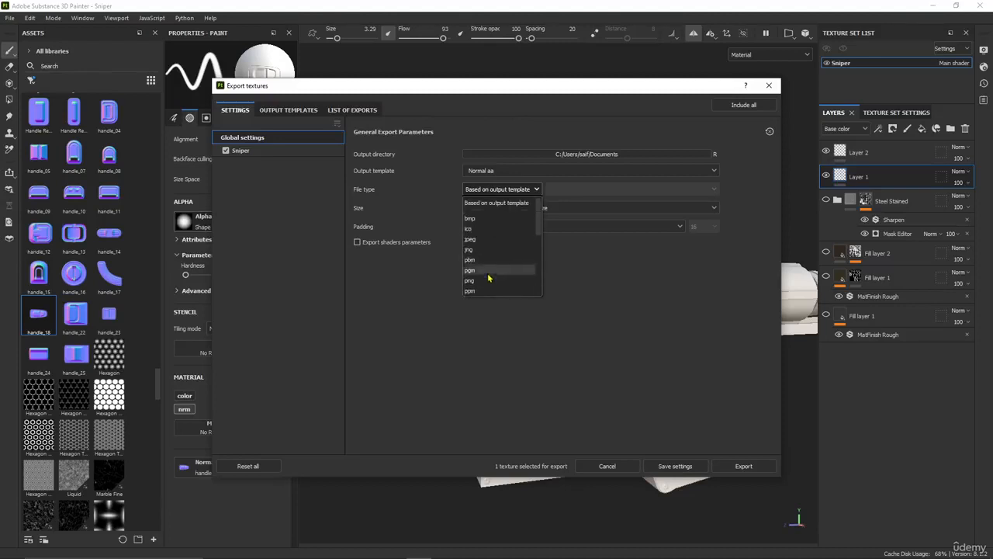
pyautogui.scroll(2, 483, 265)
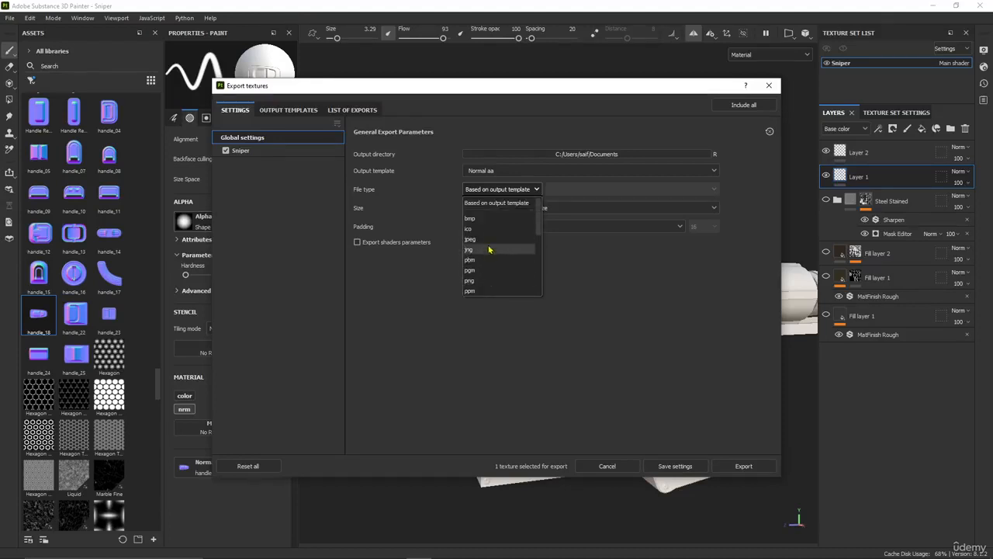
pyautogui.click(485, 240)
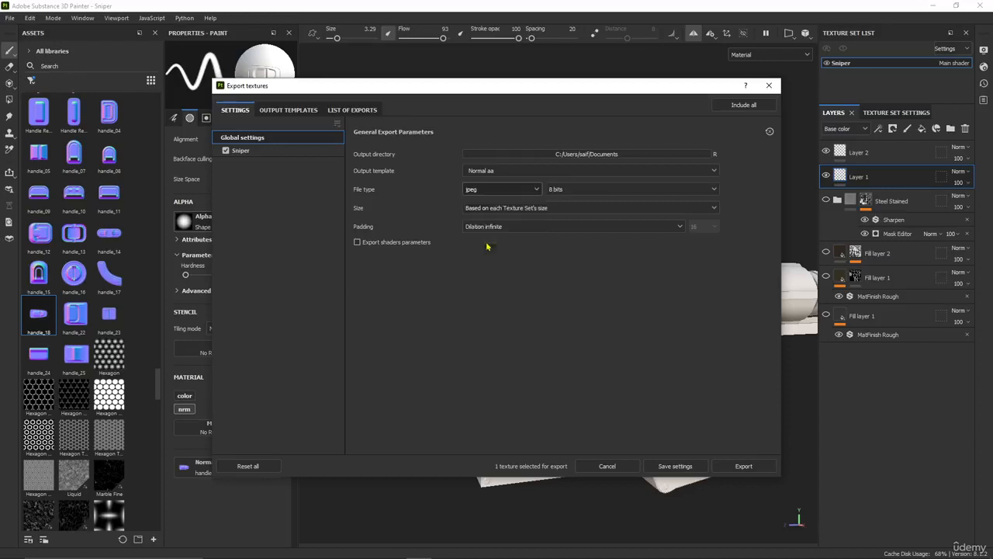
# Set the export size to 4096 and export the normal map
pyautogui.click(564, 207)
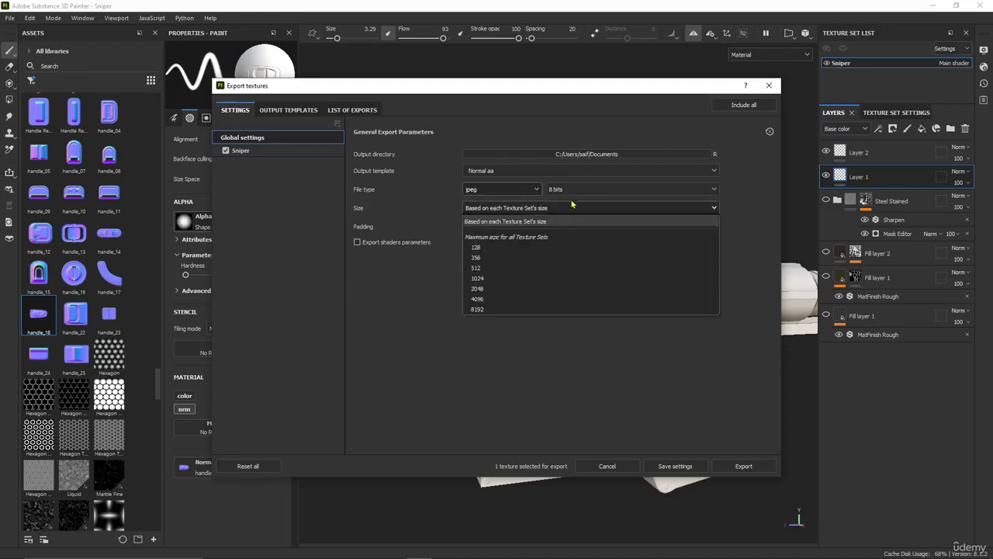
pyautogui.click(581, 192)
pyautogui.click(509, 209)
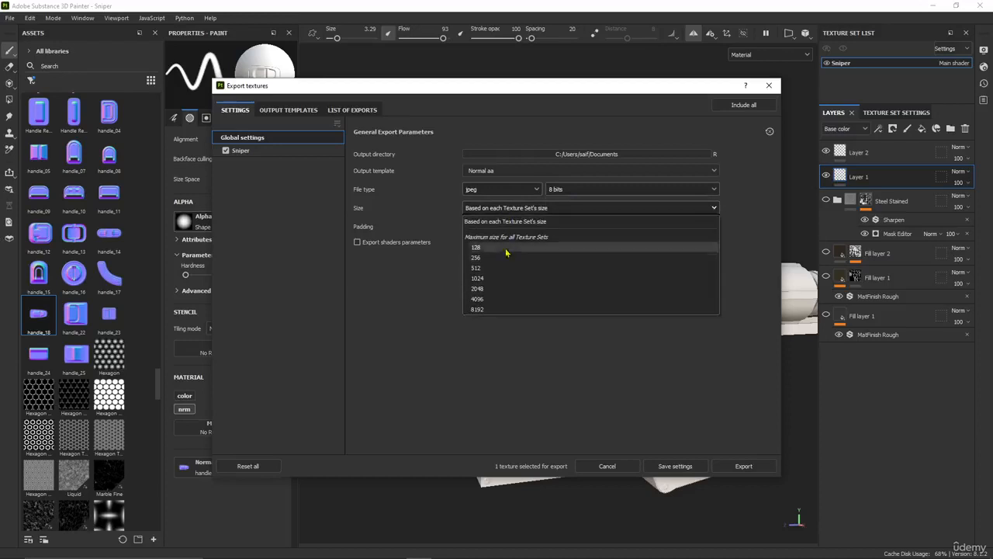
pyautogui.click(483, 303)
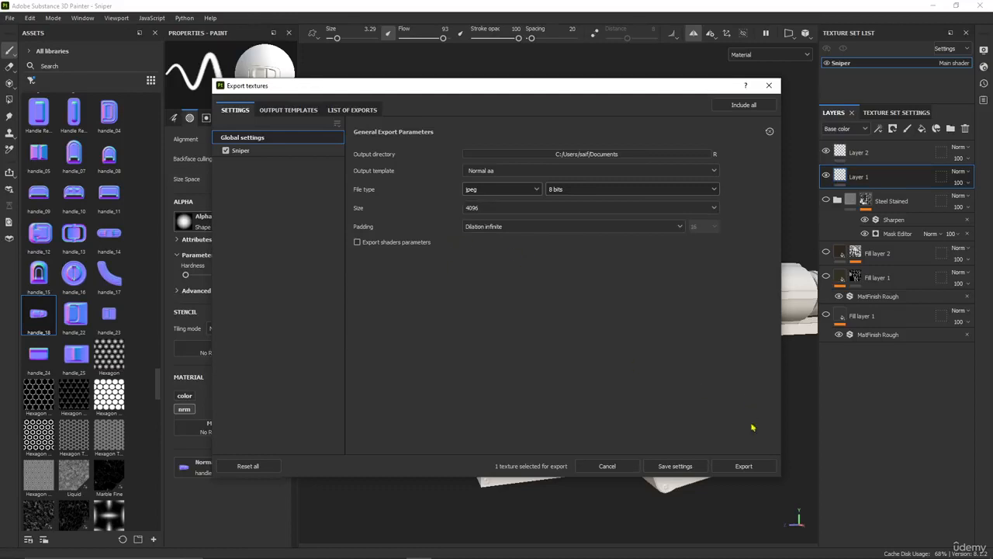
pyautogui.click(744, 466)
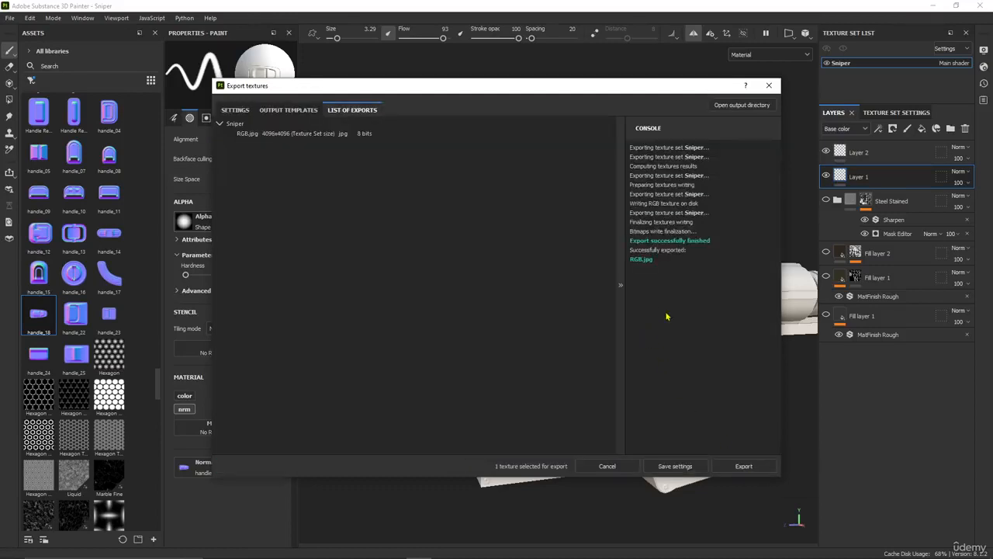
# Close the export window and inspect the exported RGB.jpg from the Documents folder in File Explorer
pyautogui.click(768, 85)
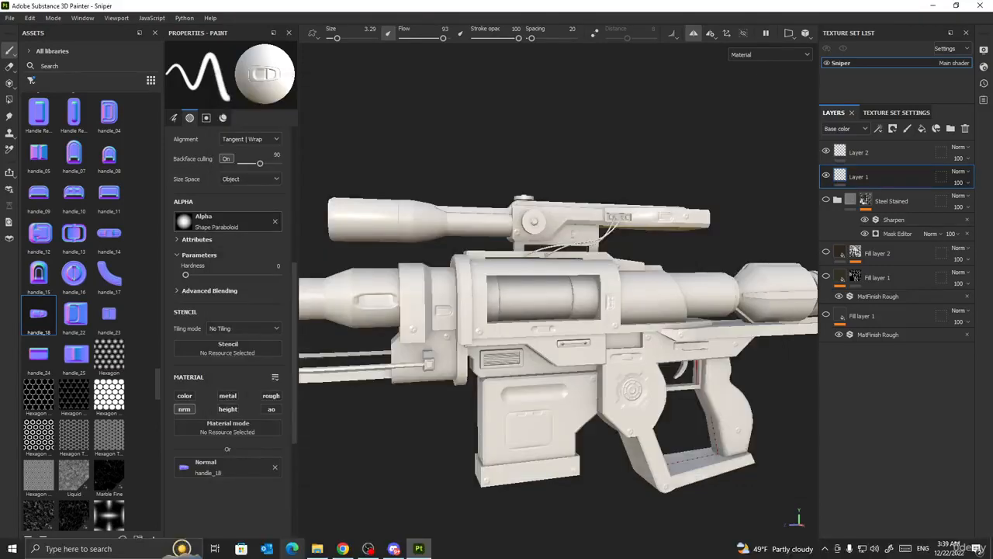
pyautogui.moveTo(316, 550)
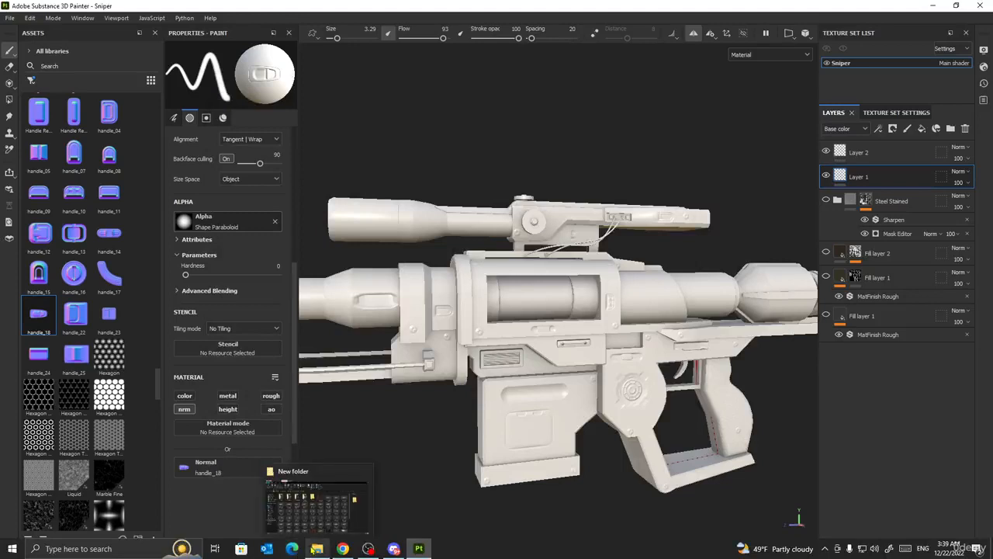
pyautogui.rightClick(317, 548)
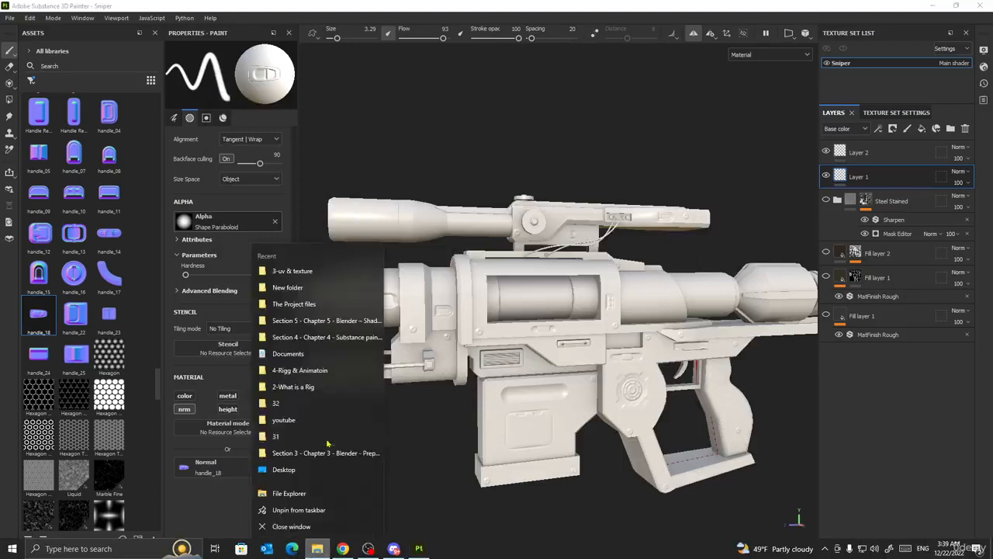
pyautogui.click(298, 494)
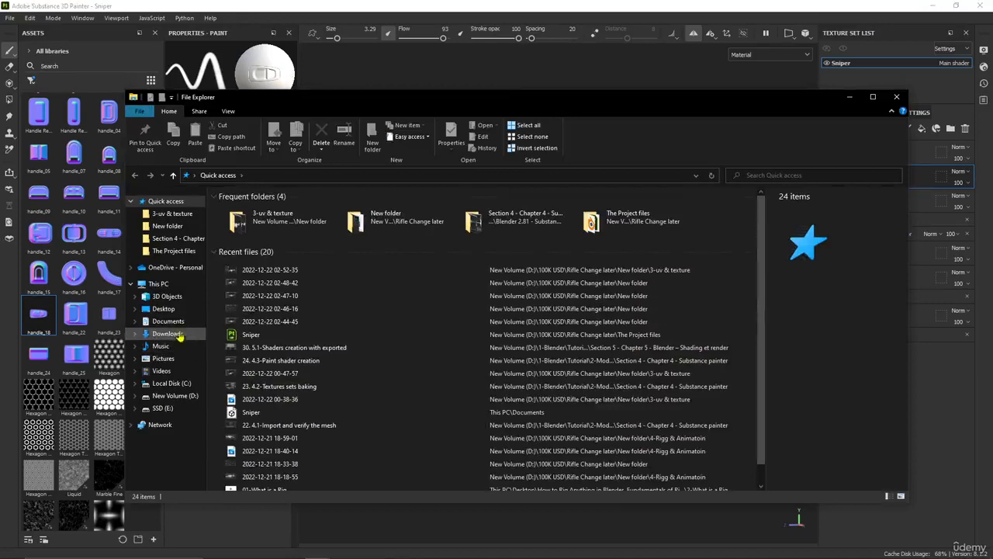
pyautogui.click(167, 321)
pyautogui.click(242, 288)
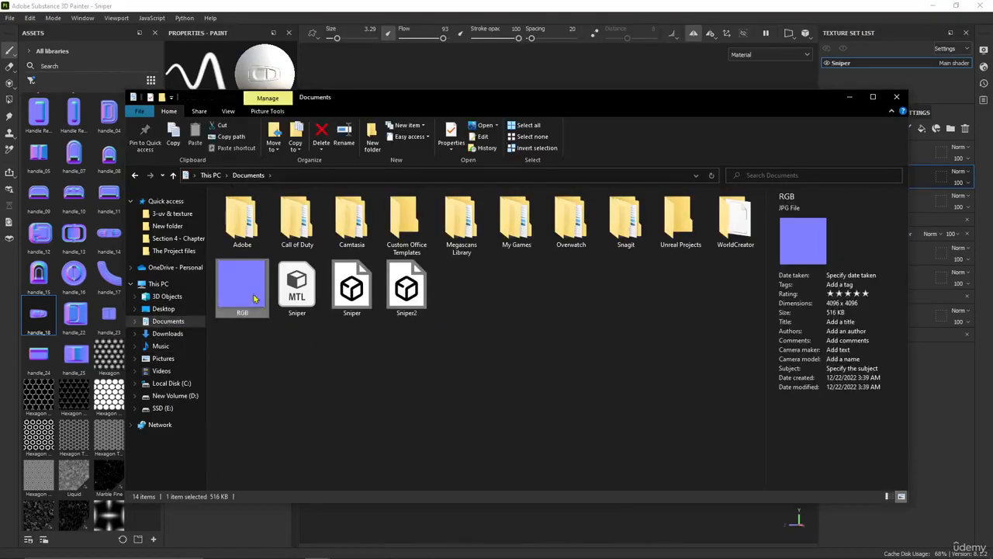
pyautogui.doubleClick(254, 298)
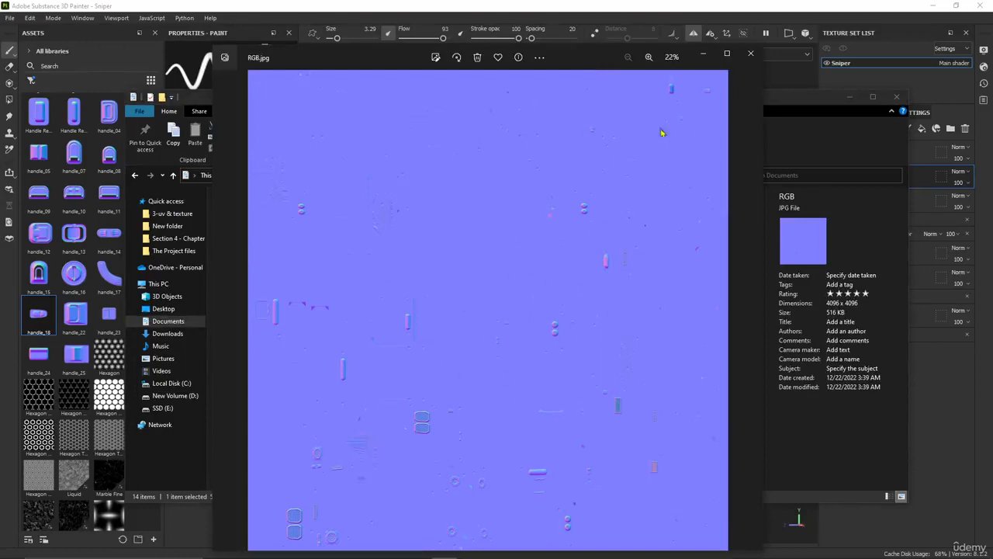
pyautogui.click(750, 53)
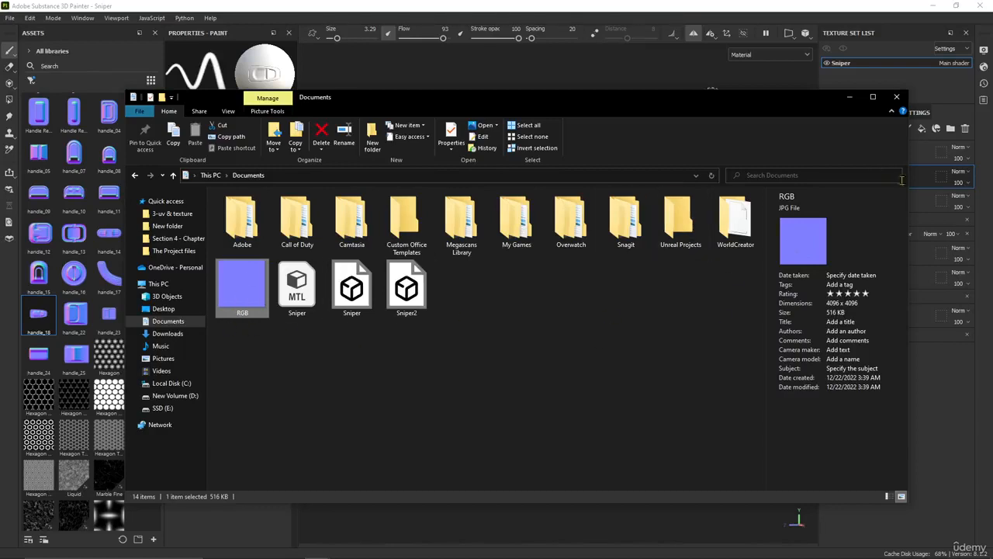
pyautogui.click(850, 96)
# Remove the baked Normal map from the Sniper texture set's mesh maps
pyautogui.click(840, 63)
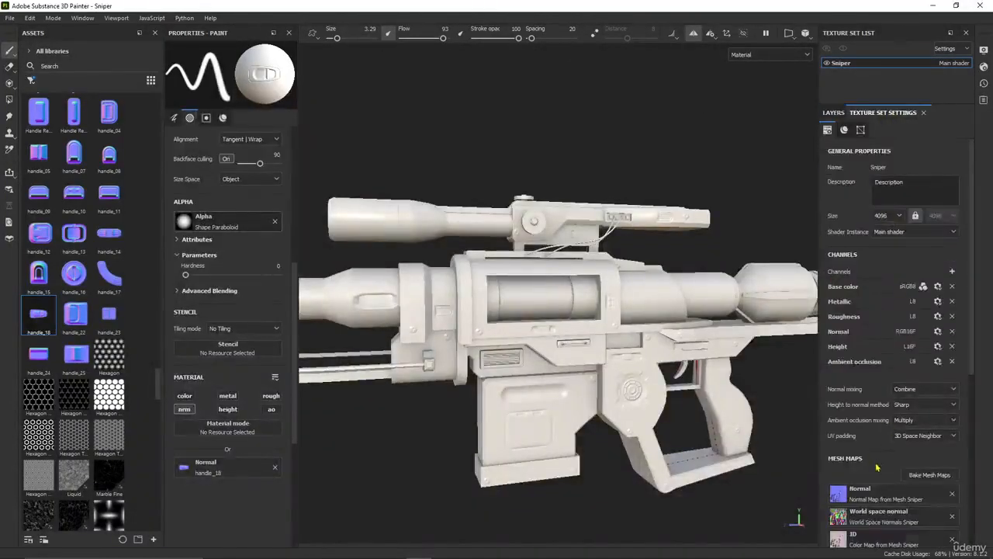
pyautogui.scroll(-1, 877, 466)
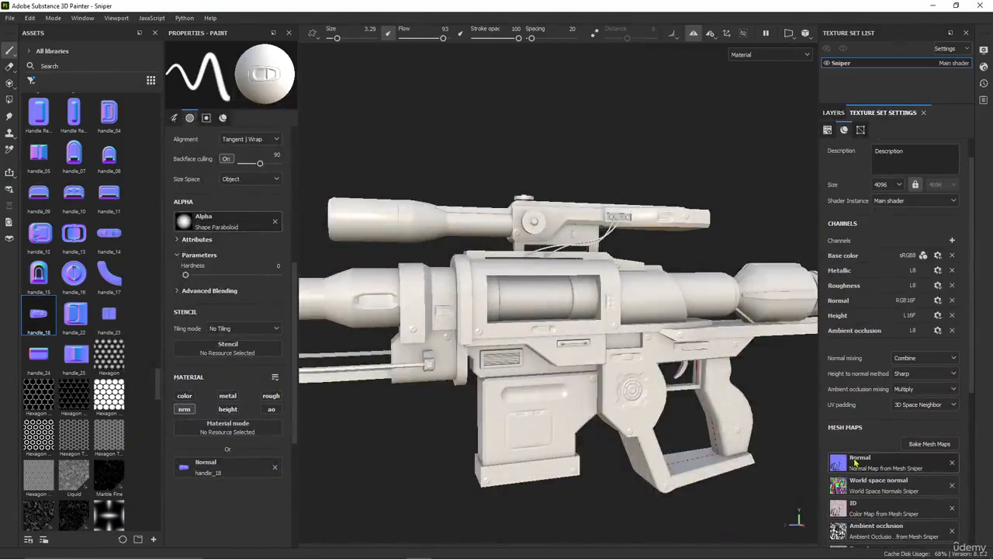
pyautogui.click(952, 464)
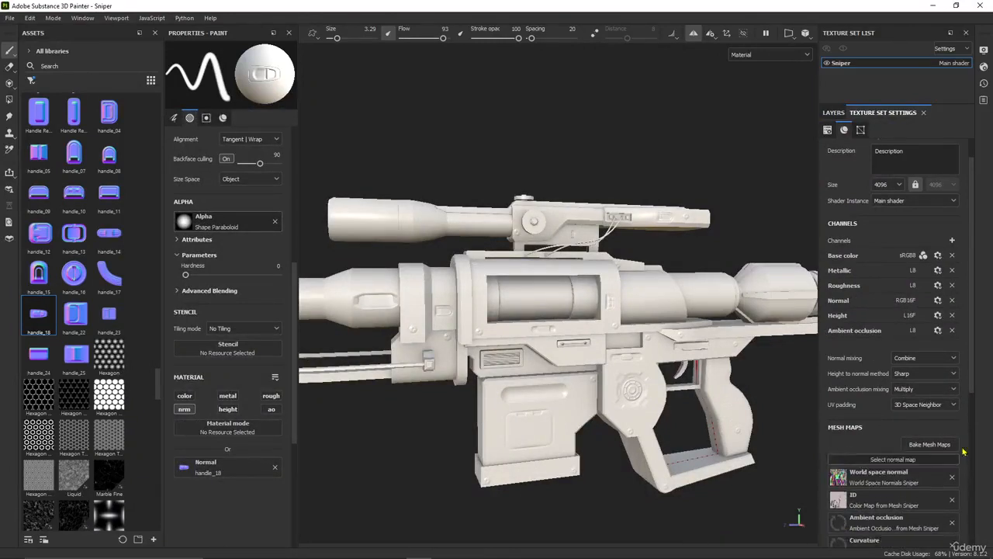
# Hide Layer 1 and Layer 2 so their stamped normal details are switched off
pyautogui.click(834, 112)
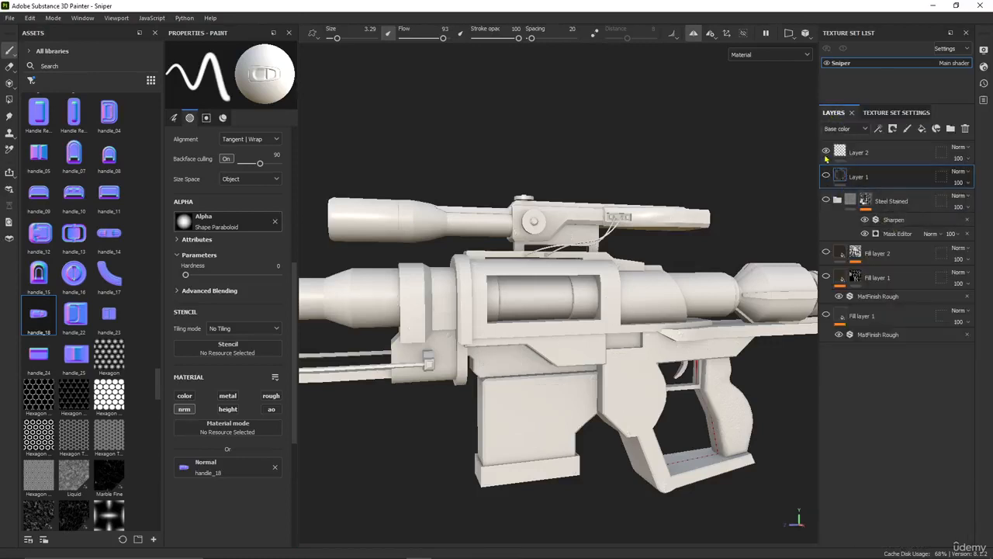
pyautogui.click(825, 152)
pyautogui.click(825, 152)
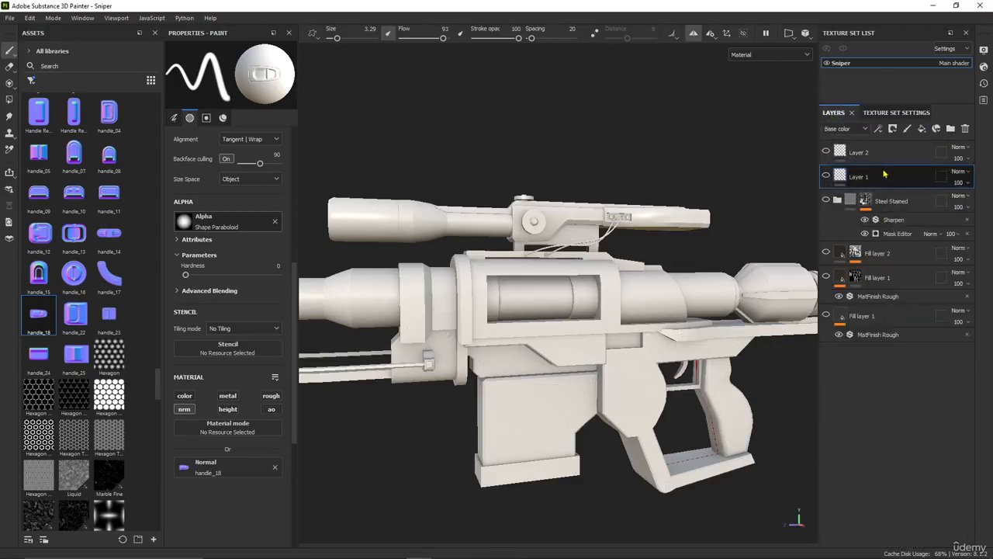
# Import RGB.jpg from the Documents folder in File Explorer into the project 'Sniper' as a texture
pyautogui.click(896, 113)
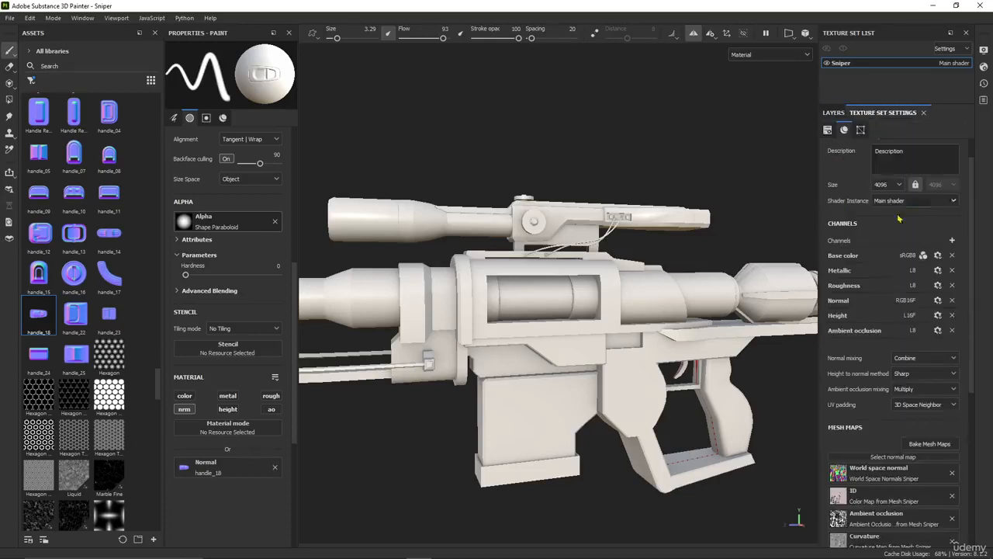
pyautogui.moveTo(317, 549)
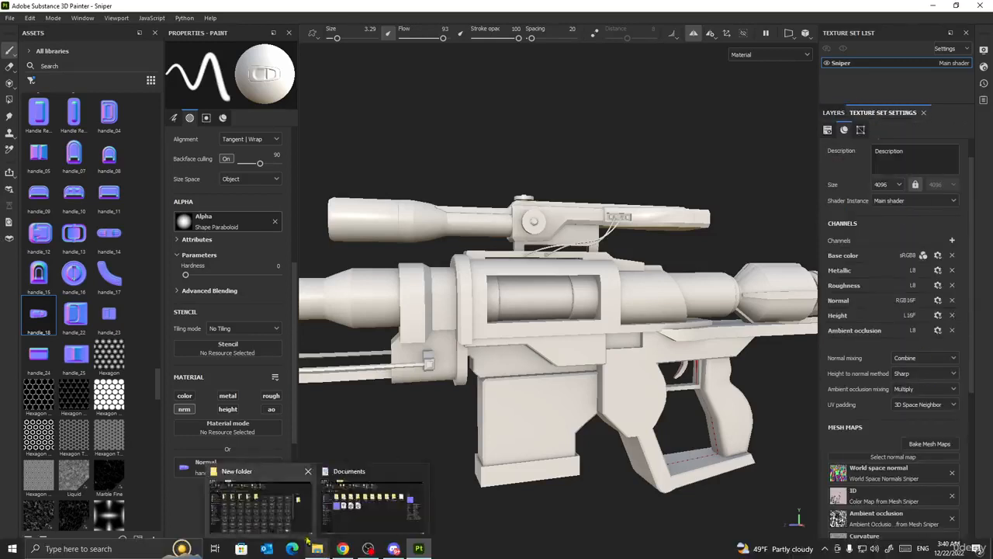
pyautogui.click(376, 505)
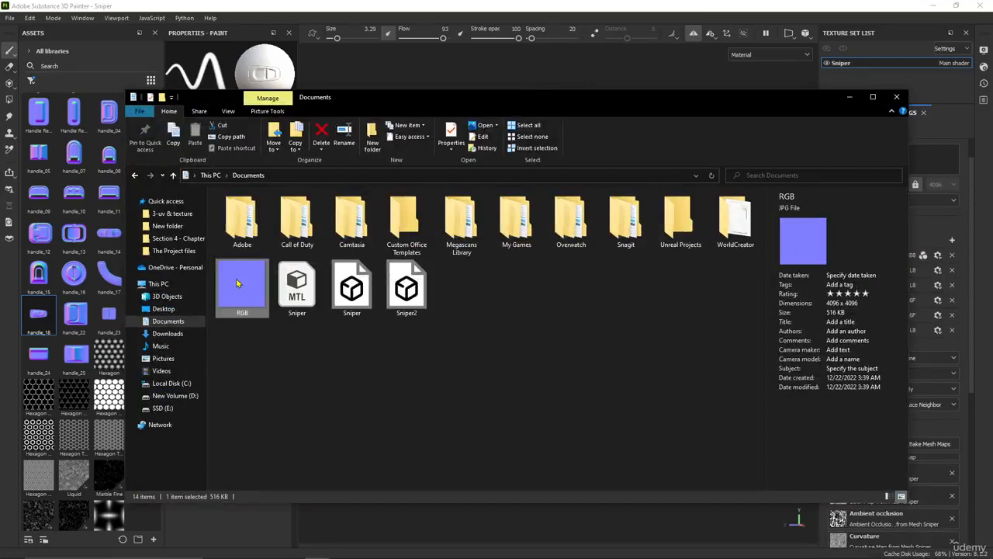
pyautogui.moveTo(238, 282)
pyautogui.mouseDown()
pyautogui.moveTo(194, 258)
pyautogui.moveTo(91, 253)
pyautogui.moveTo(104, 269)
pyautogui.moveTo(81, 248)
pyautogui.mouseUp()
pyautogui.click(849, 96)
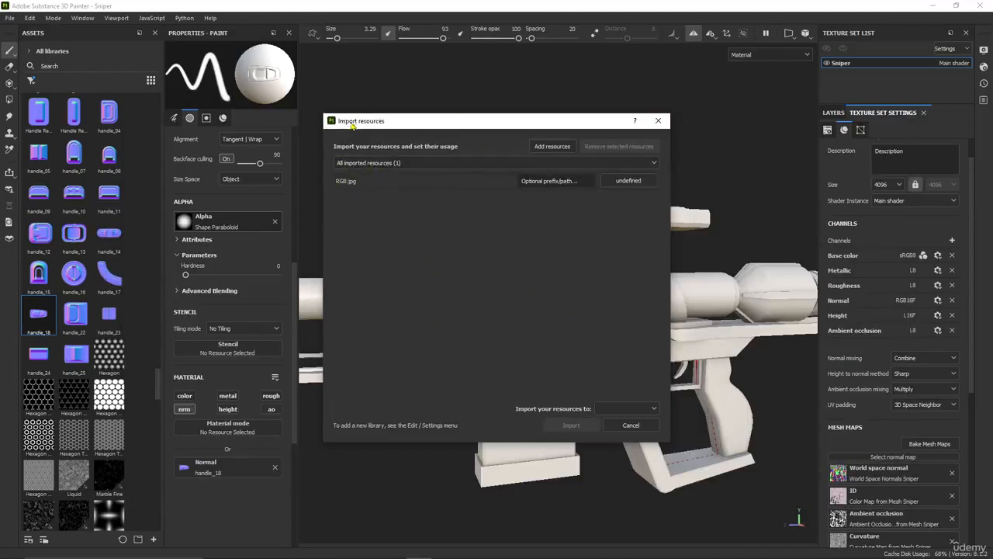
pyautogui.click(632, 182)
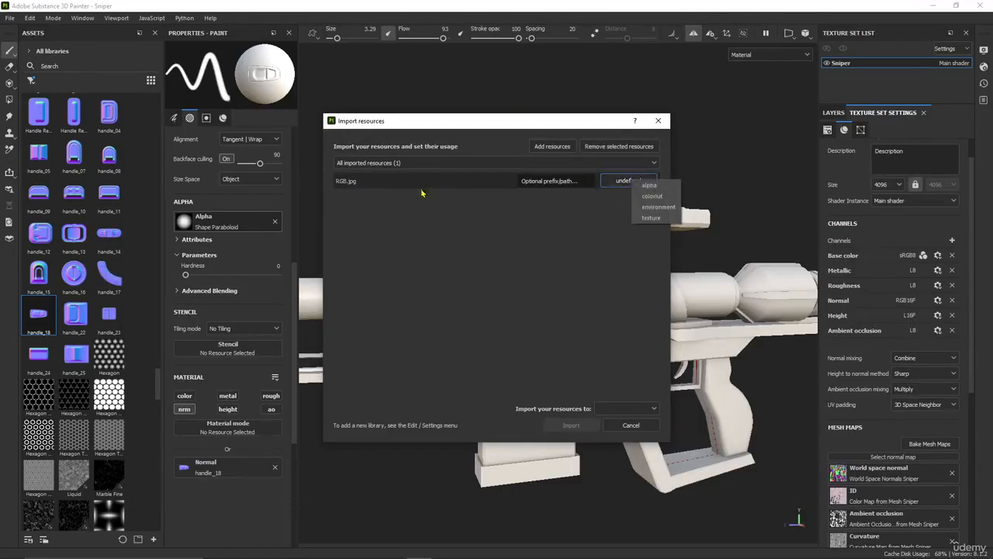
pyautogui.click(651, 218)
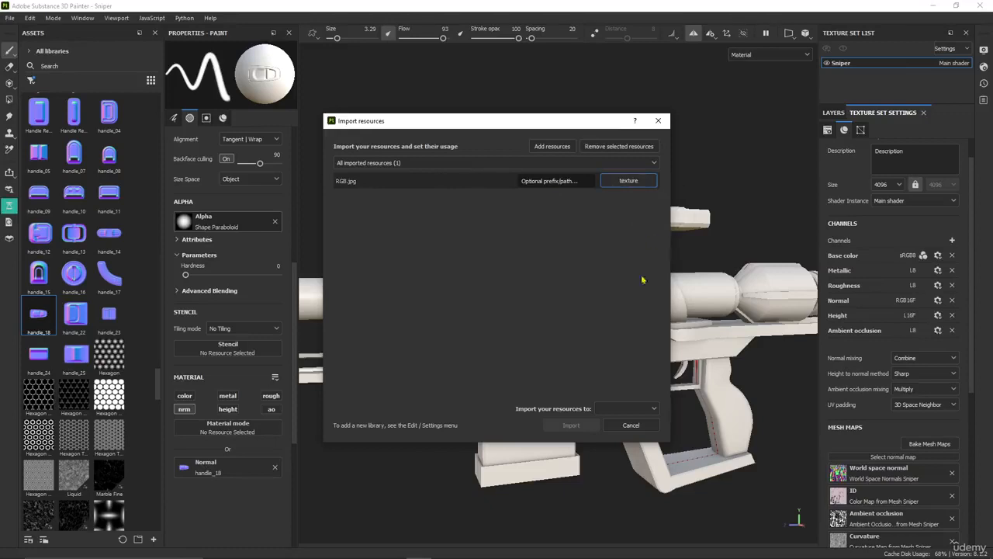
pyautogui.click(629, 409)
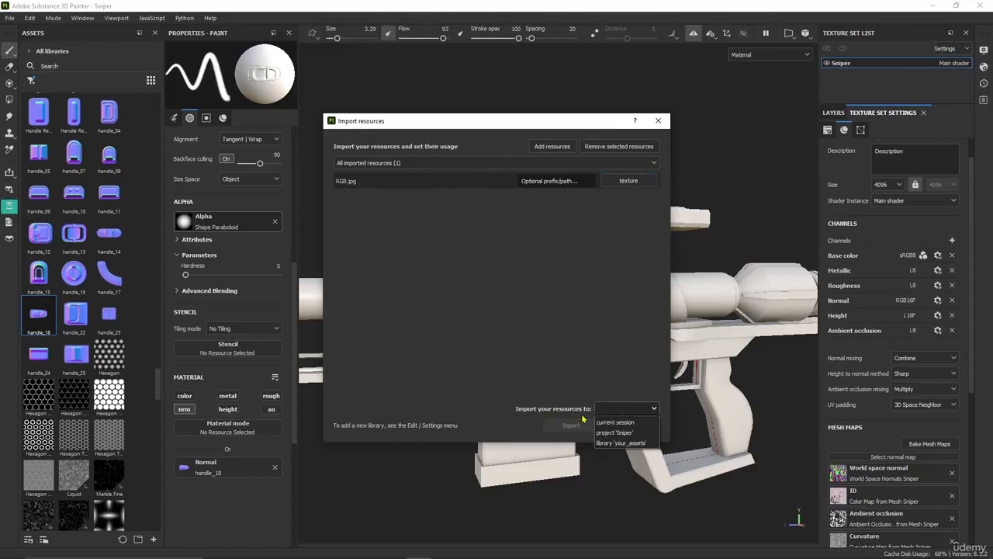
pyautogui.click(621, 435)
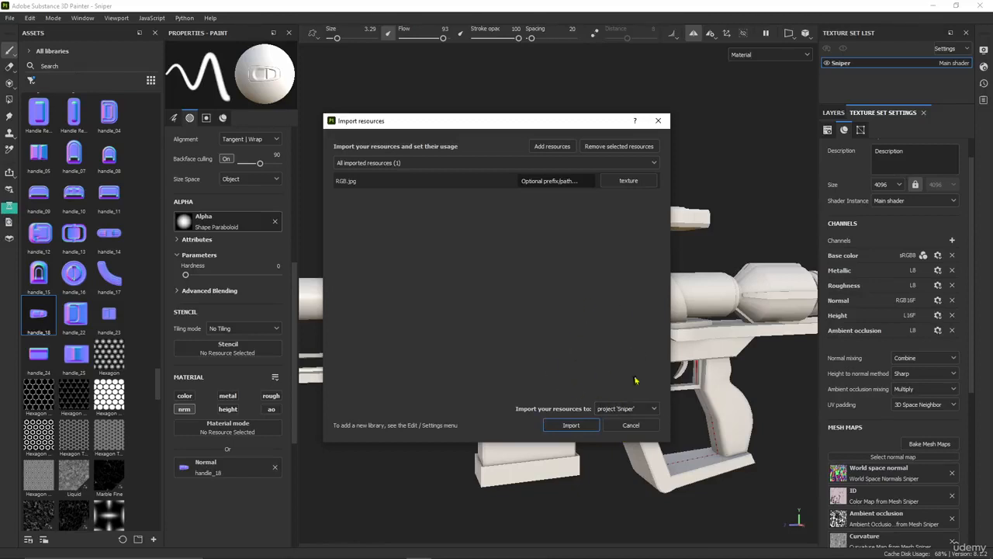
pyautogui.click(570, 426)
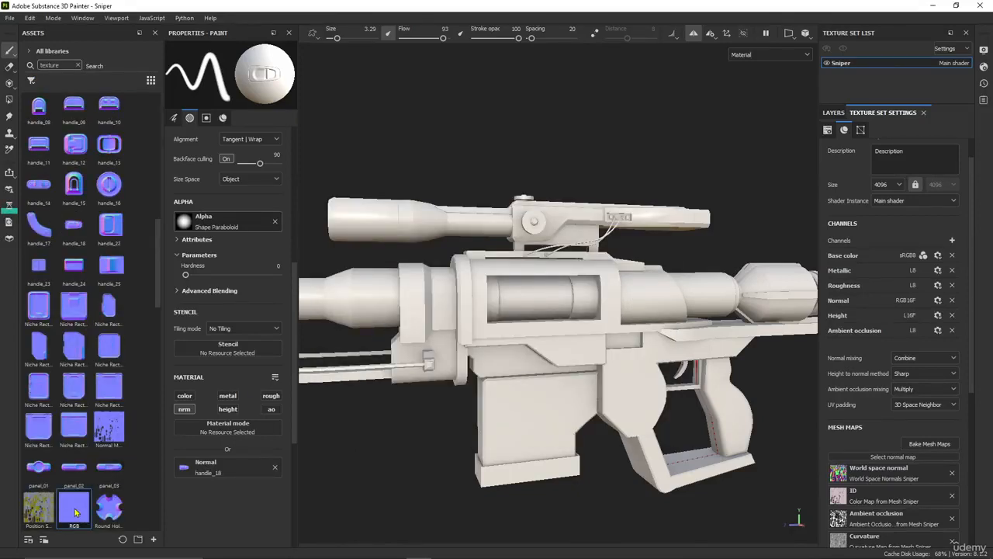
# Assign the imported RGB texture to the empty Normal slot of the mesh maps
pyautogui.moveTo(76, 512)
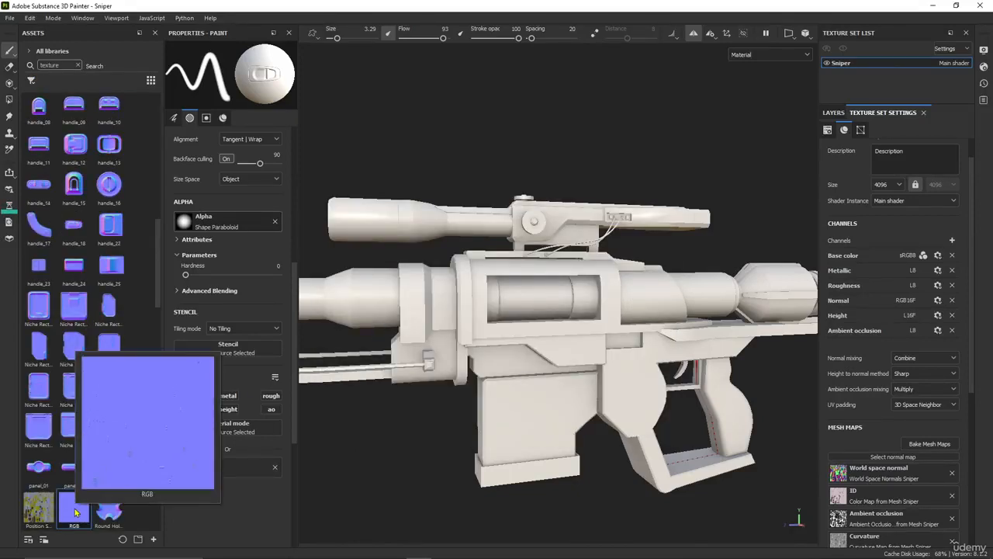
pyautogui.moveTo(75, 512); pyautogui.dragTo(881, 460)
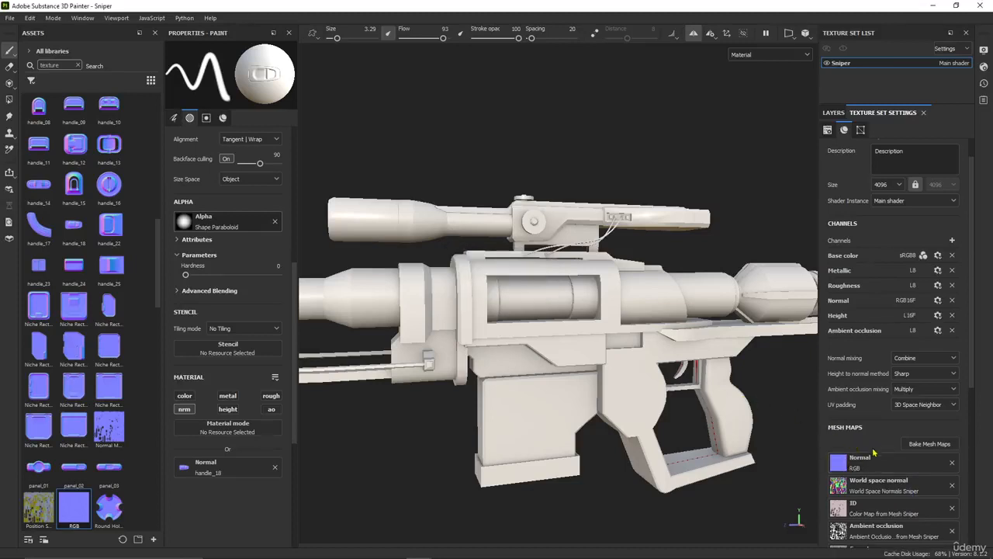
# Rebake the Sniper's world space normal, ambient occlusion, curvature, position and thickness mesh maps at 4096, leaving Normal and ID out
pyautogui.scroll(-1, 683, 374)
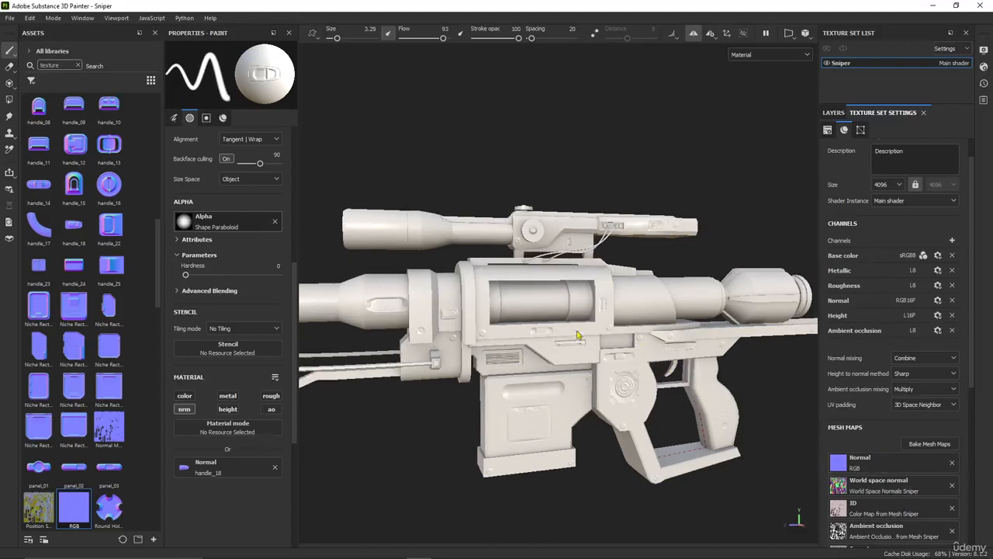
pyautogui.keyDown('alt'); pyautogui.moveTo(626, 351); pyautogui.dragTo(636, 371); pyautogui.keyUp('alt')
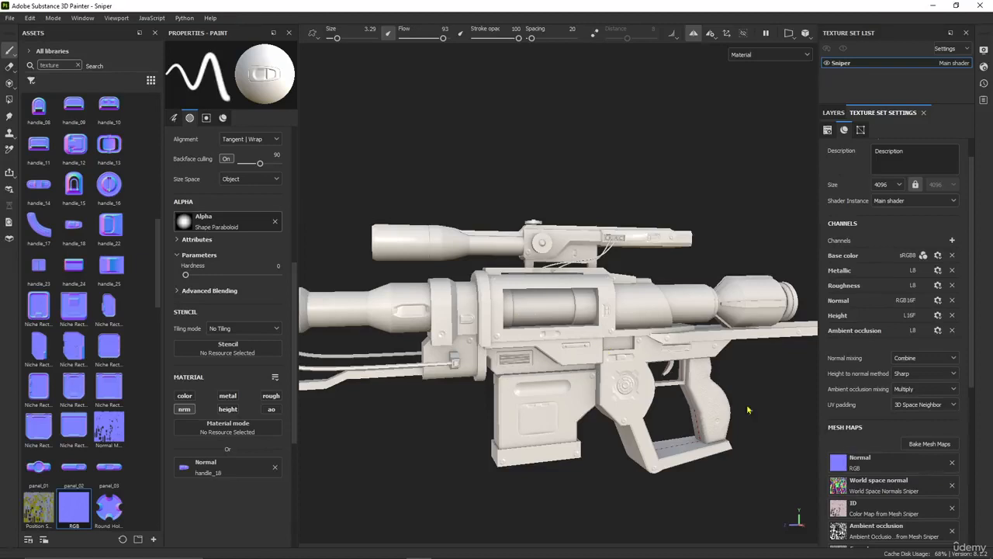
pyautogui.click(928, 445)
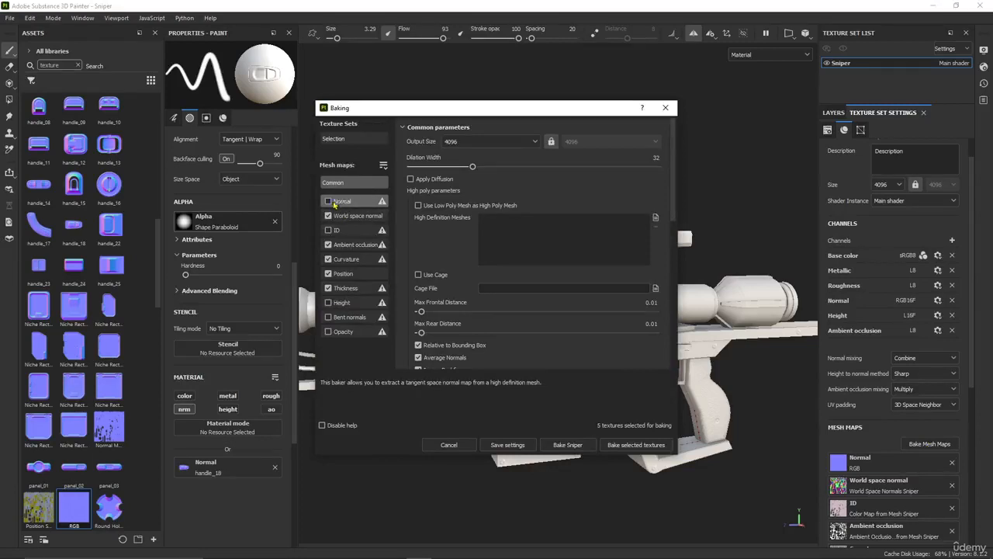
pyautogui.click(636, 445)
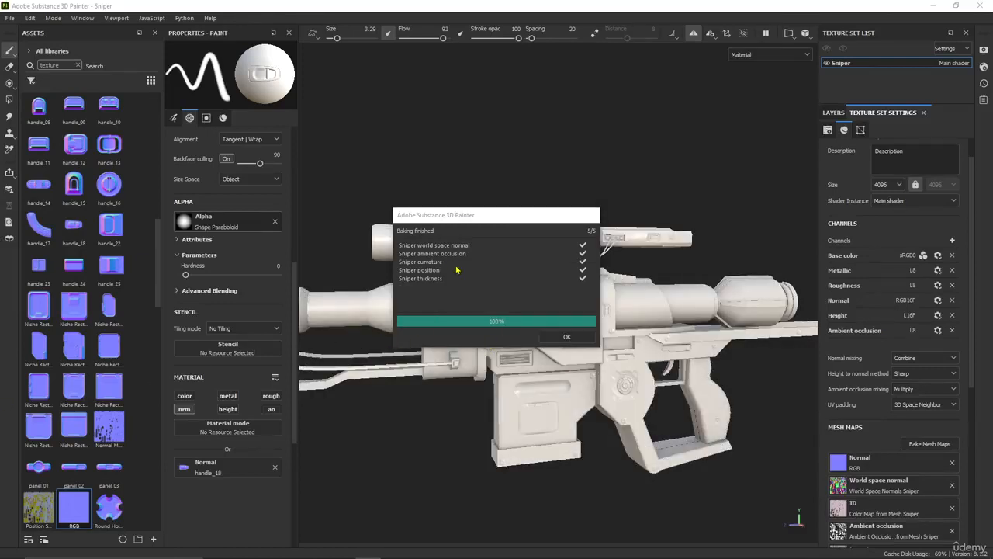
pyautogui.click(567, 337)
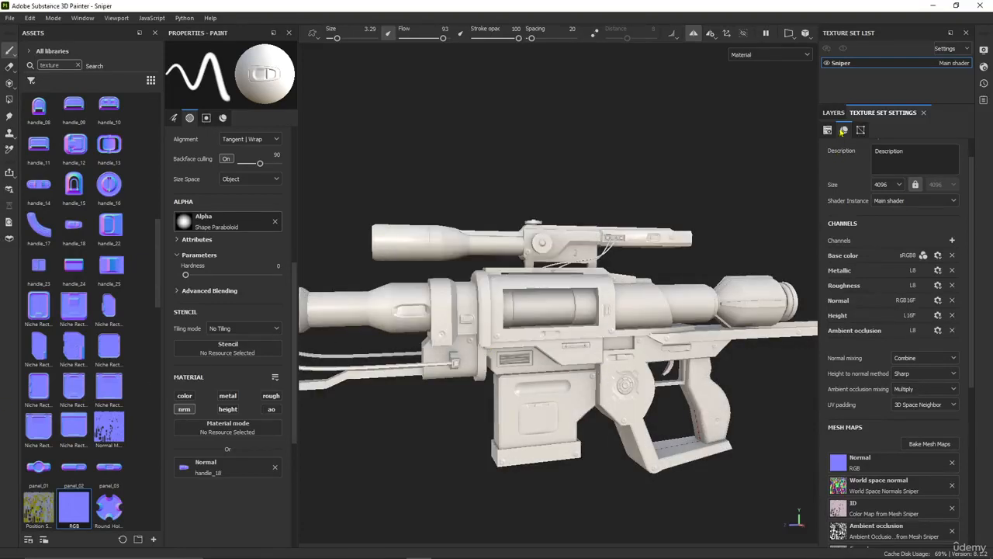
# Examine the rifle's surface details from the imported normal map while all layers are hidden, and compare the layer stack with the mesh maps
pyautogui.click(838, 112)
pyautogui.scroll(3, 603, 284)
pyautogui.scroll(-1, 602, 284)
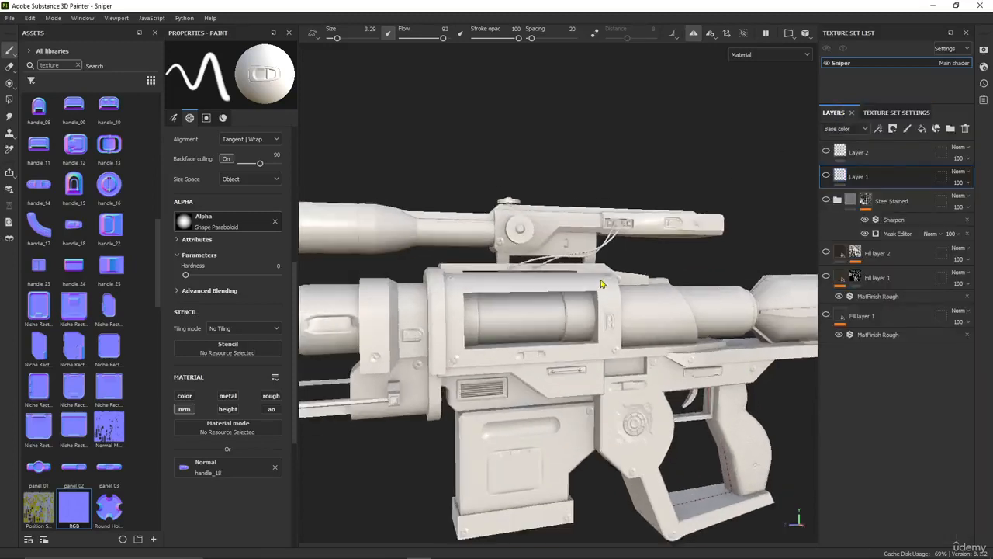
pyautogui.scroll(1, 603, 284)
pyautogui.scroll(-1, 604, 292)
pyautogui.click(896, 113)
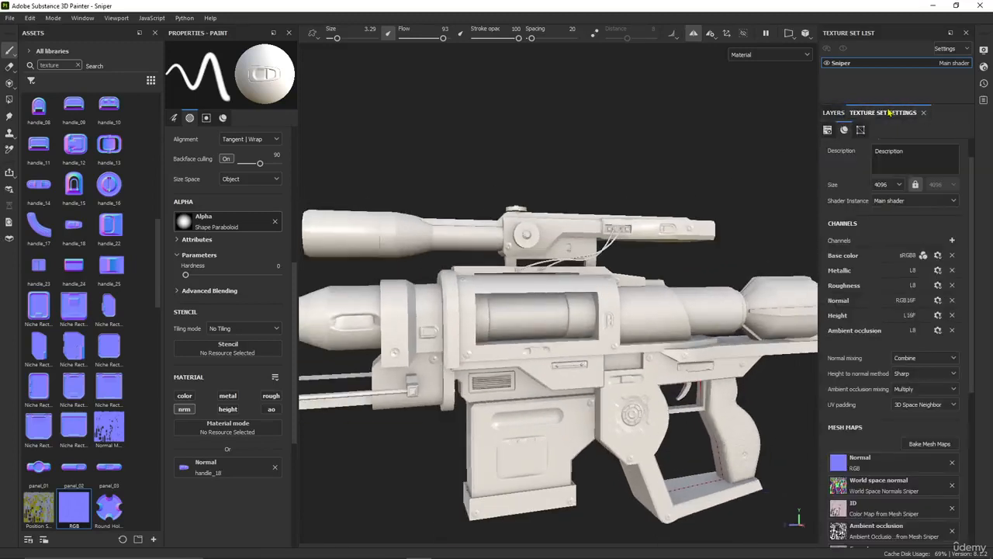
pyautogui.scroll(-2, 652, 390)
pyautogui.scroll(-1, 652, 390)
pyautogui.click(833, 113)
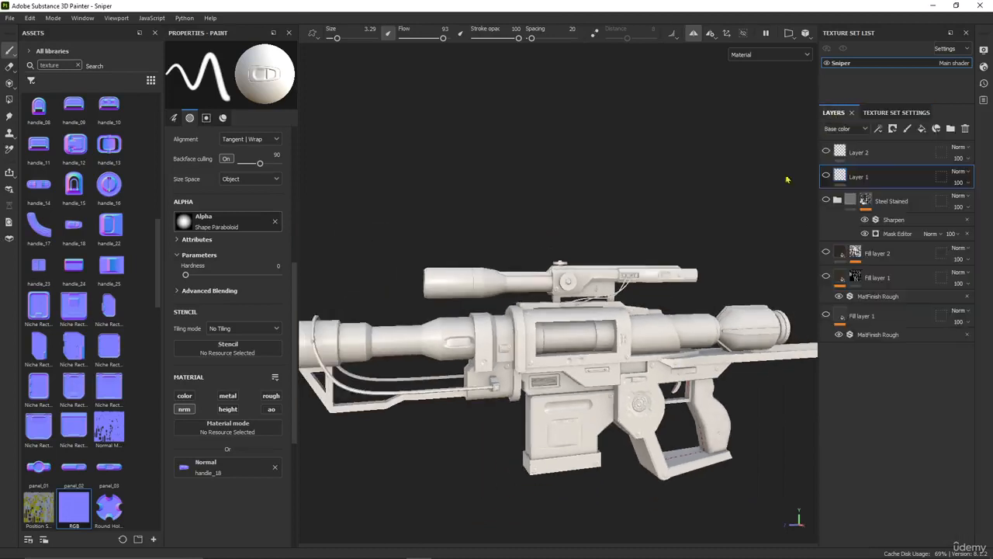
pyautogui.scroll(3, 543, 351)
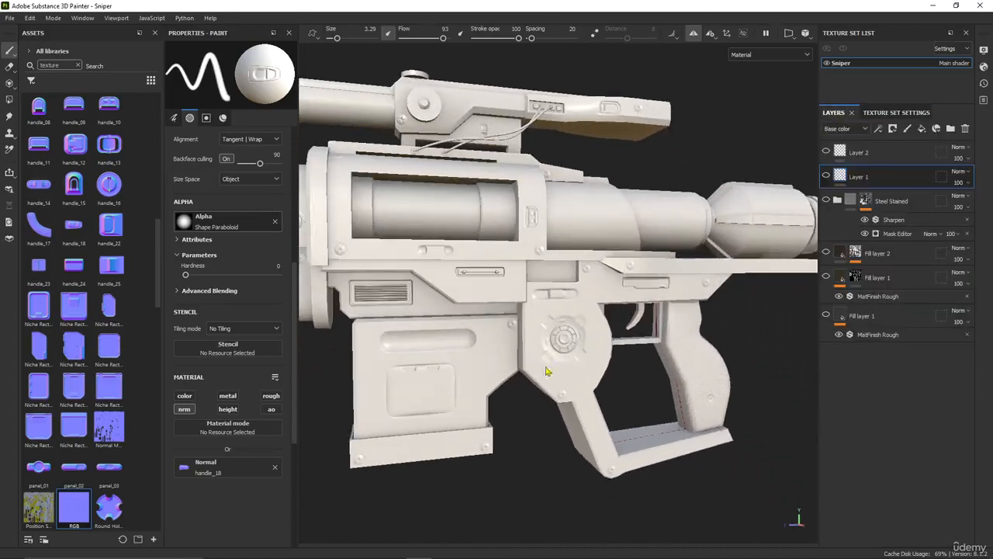
pyautogui.keyDown('alt'); pyautogui.moveTo(560, 369); pyautogui.dragTo(570, 402); pyautogui.keyUp('alt')
# Delete Layer 2 and Layer 1, which hold the hand-stamped normal details, from the layer stack
pyautogui.click(885, 153)
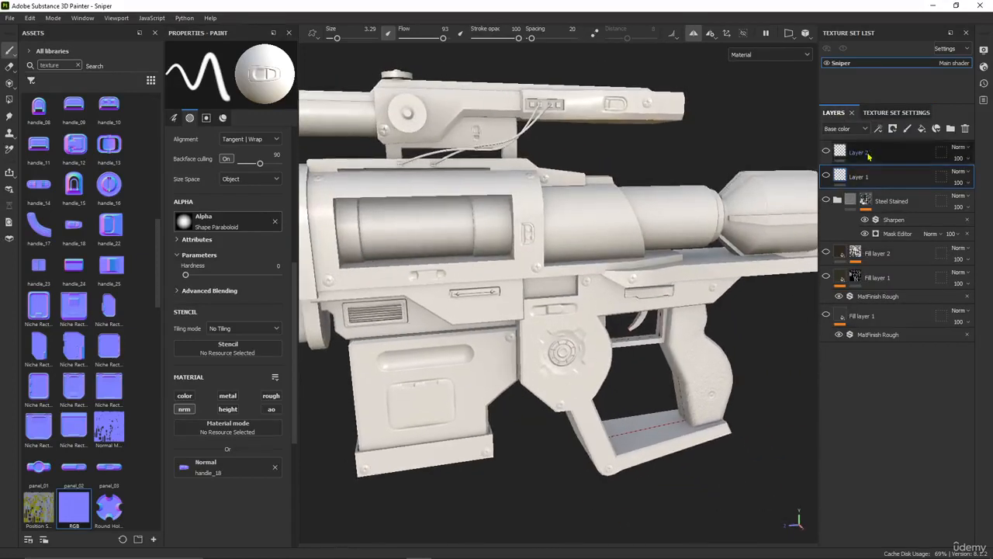
pyautogui.click(966, 129)
pyautogui.click(966, 129)
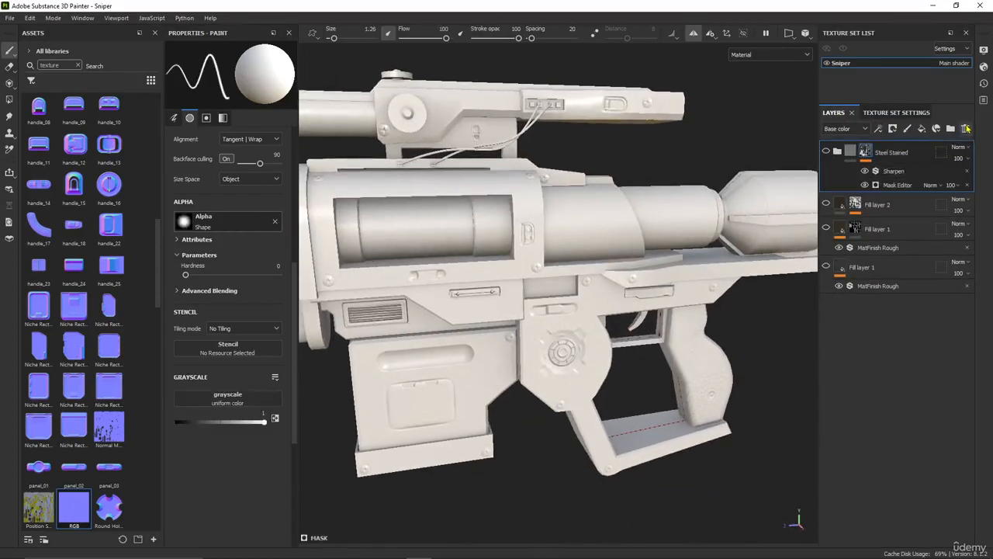
# Make the Steel Stained folder, Fill layer 2 and both Fill layer 1 layers visible again on the rifle
pyautogui.scroll(-3, 603, 264)
pyautogui.keyDown('alt'); pyautogui.moveTo(570, 277); pyautogui.dragTo(618, 245); pyautogui.keyUp('alt')
pyautogui.scroll(4, 552, 368)
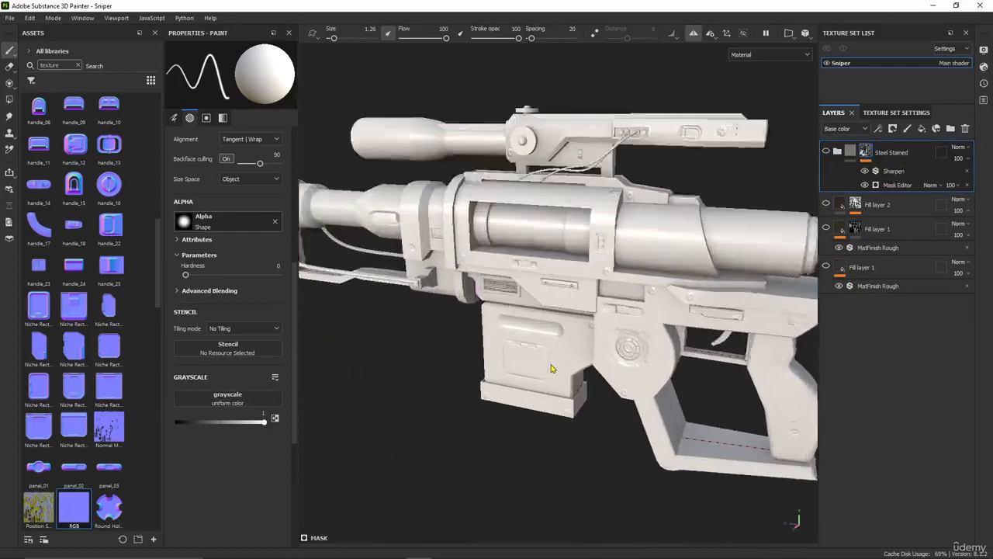
pyautogui.keyDown('alt'); pyautogui.moveTo(553, 368); pyautogui.dragTo(624, 332); pyautogui.keyUp('alt')
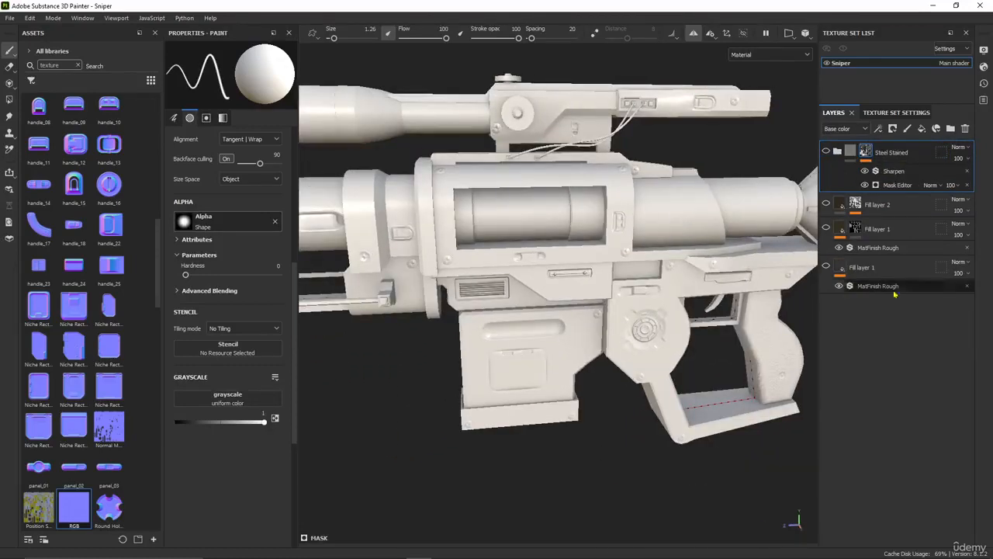
pyautogui.click(826, 204)
pyautogui.click(826, 267)
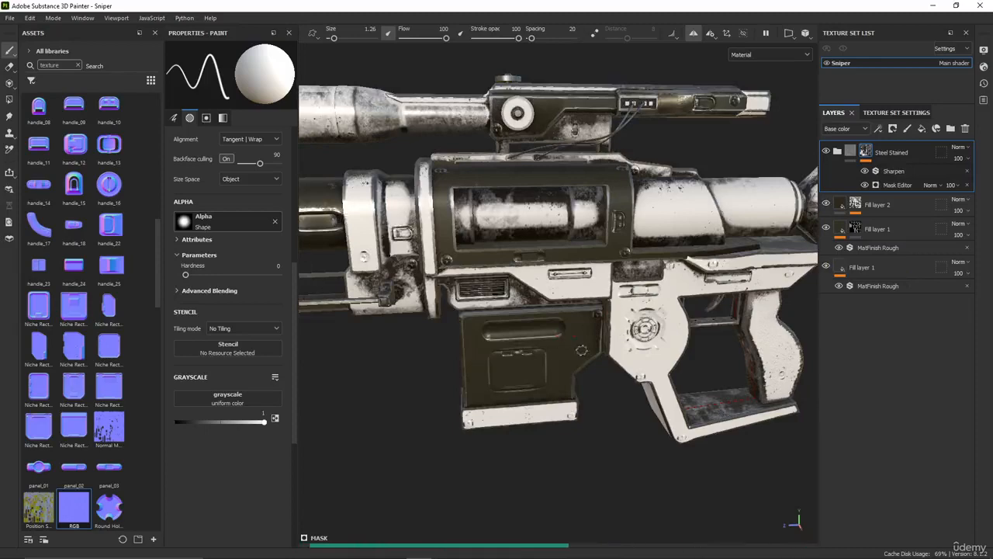
# Inspect the textured rifle from several angles to judge how the materials and edge wear respond to the rebaked maps
pyautogui.scroll(5, 535, 326)
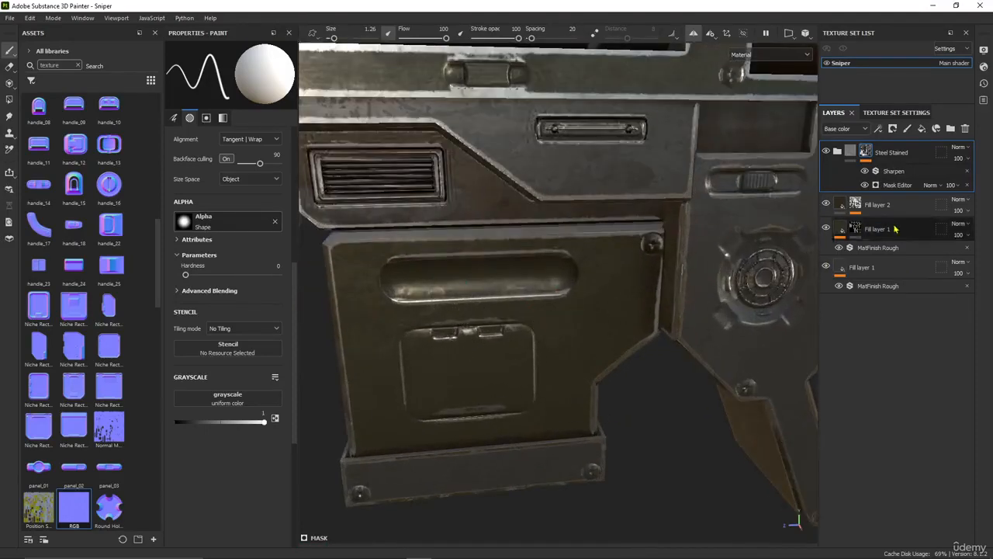
pyautogui.scroll(-5, 591, 361)
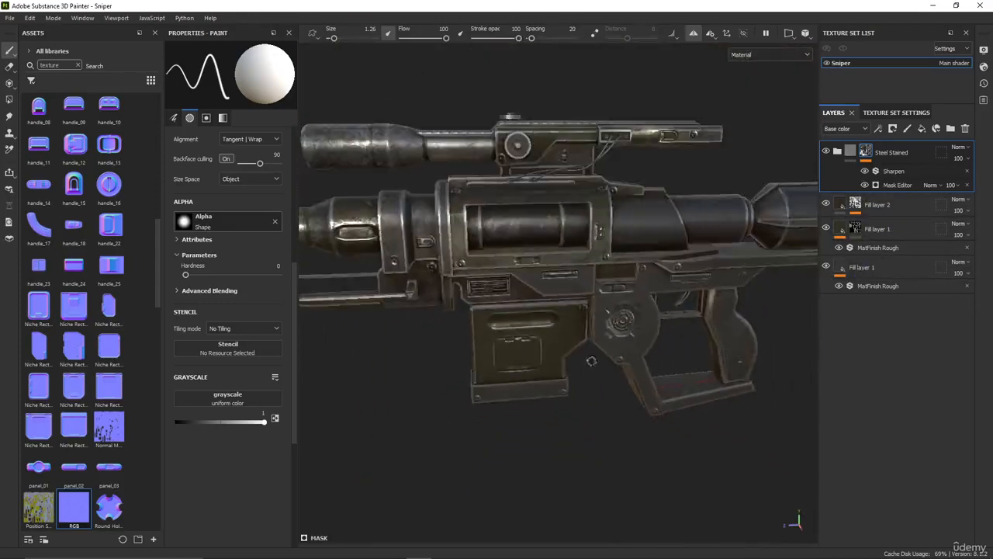
pyautogui.scroll(-3, 591, 361)
pyautogui.keyDown('alt'); pyautogui.moveTo(504, 296); pyautogui.dragTo(553, 329, button='middle'); pyautogui.keyUp('alt')
pyautogui.scroll(4, 588, 281)
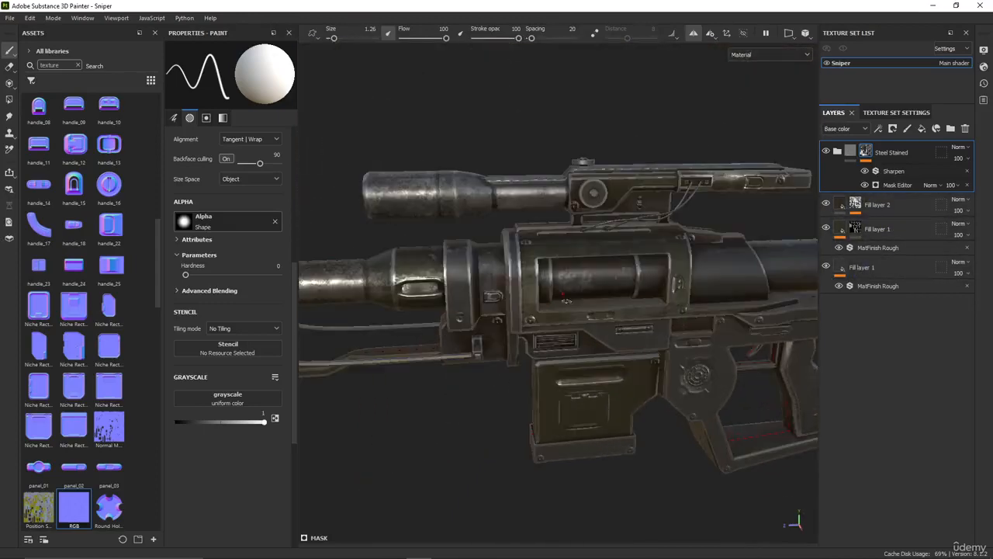
pyautogui.keyDown('alt'); pyautogui.moveTo(542, 364); pyautogui.dragTo(559, 382); pyautogui.keyUp('alt')
pyautogui.scroll(4, 563, 379)
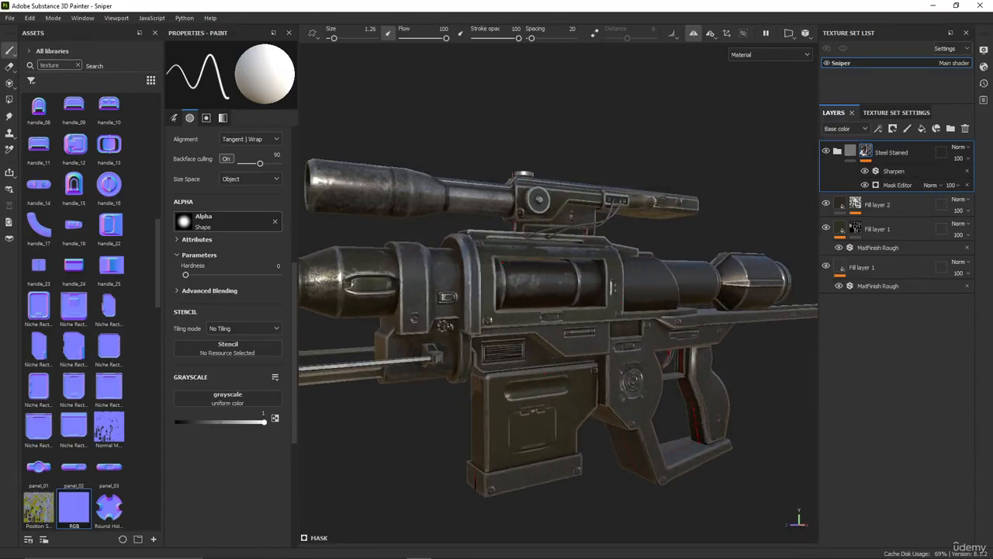
pyautogui.scroll(3, 582, 343)
pyautogui.keyDown('alt'); pyautogui.moveTo(717, 422); pyautogui.dragTo(613, 426); pyautogui.keyUp('alt')
pyautogui.keyDown('alt'); pyautogui.moveTo(627, 403); pyautogui.dragTo(646, 423, button='middle'); pyautogui.keyUp('alt')
pyautogui.scroll(-2, 526, 439)
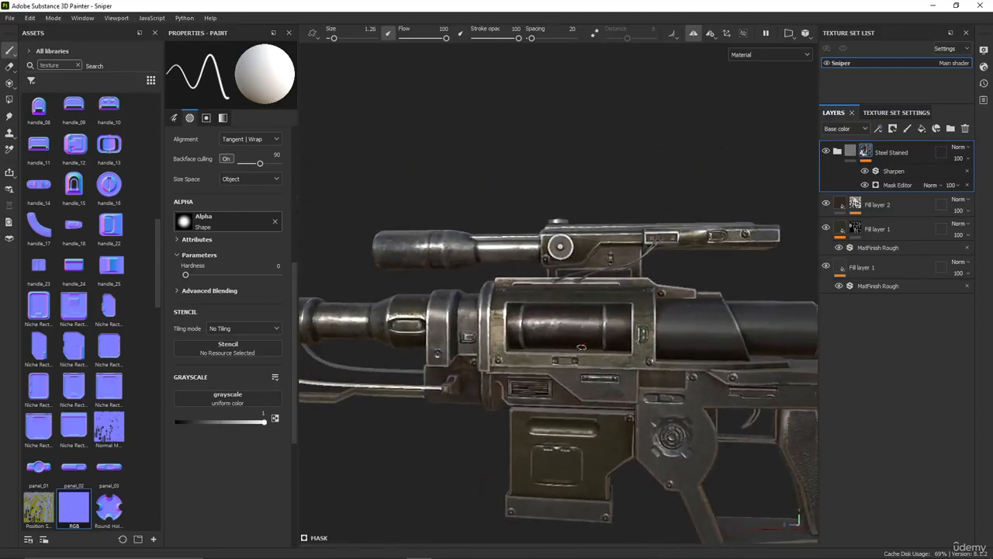
# Examine the wear around the vents, handles, screws and magazine panel up close, and check the rifle's overall look
pyautogui.keyDown('alt'); pyautogui.moveTo(621, 383); pyautogui.dragTo(523, 351, button='middle'); pyautogui.keyUp('alt')
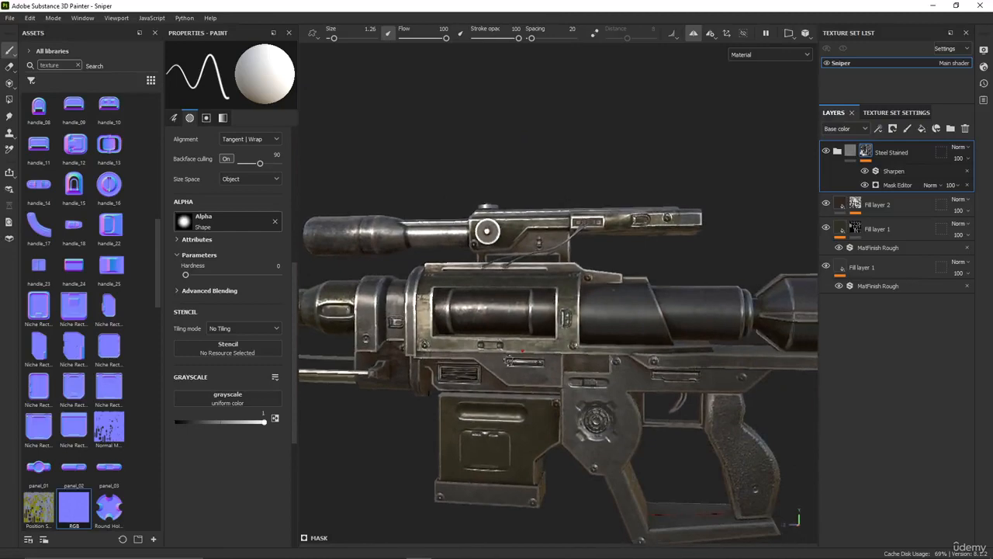
pyautogui.keyDown('alt'); pyautogui.moveTo(509, 359); pyautogui.dragTo(477, 417); pyautogui.keyUp('alt')
pyautogui.keyDown('alt'); pyautogui.moveTo(477, 420); pyautogui.dragTo(503, 367, button='middle'); pyautogui.keyUp('alt')
pyautogui.scroll(3, 503, 368)
pyautogui.scroll(3, 500, 407)
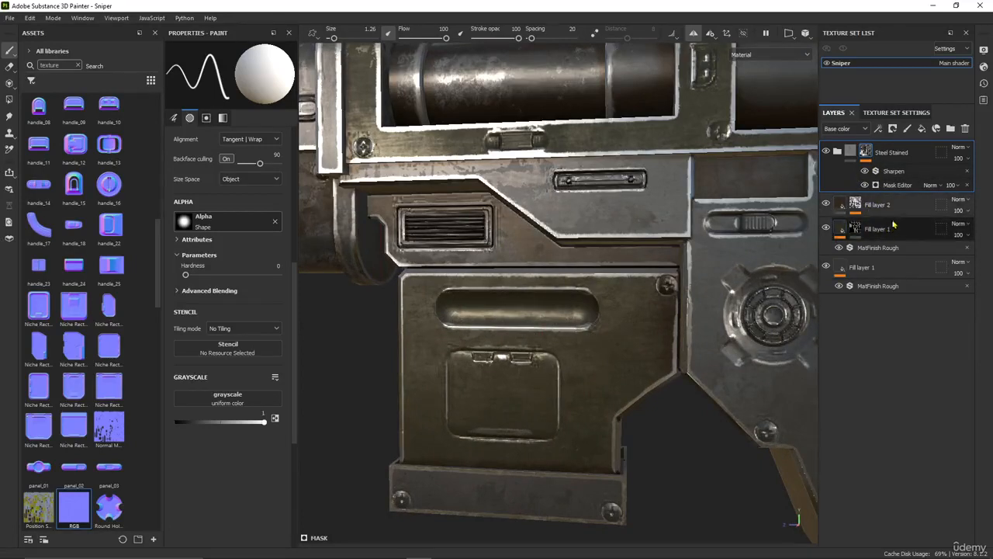
pyautogui.keyDown('alt'); pyautogui.moveTo(562, 324); pyautogui.dragTo(577, 326); pyautogui.keyUp('alt')
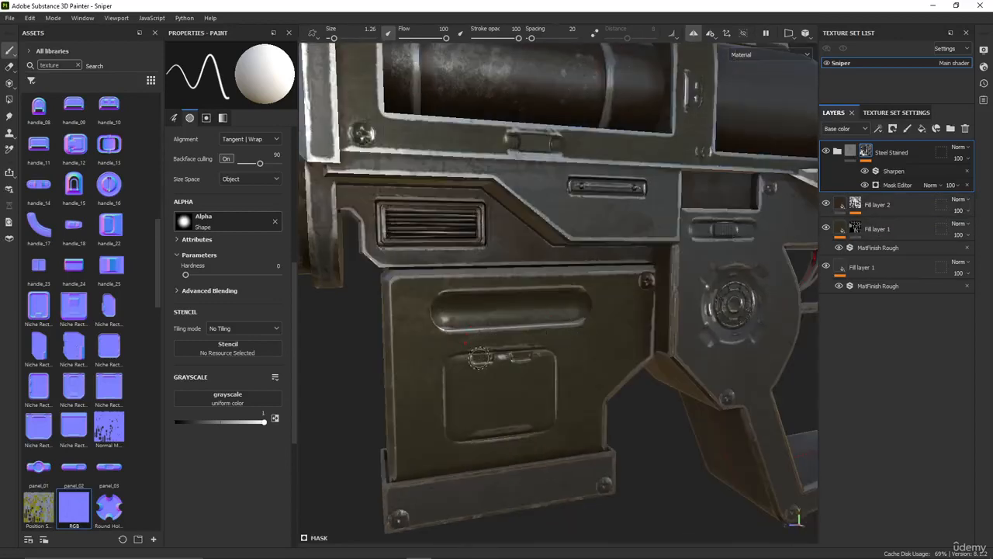
pyautogui.keyDown('alt'); pyautogui.moveTo(594, 363); pyautogui.dragTo(565, 357); pyautogui.keyUp('alt')
pyautogui.scroll(-4, 565, 356)
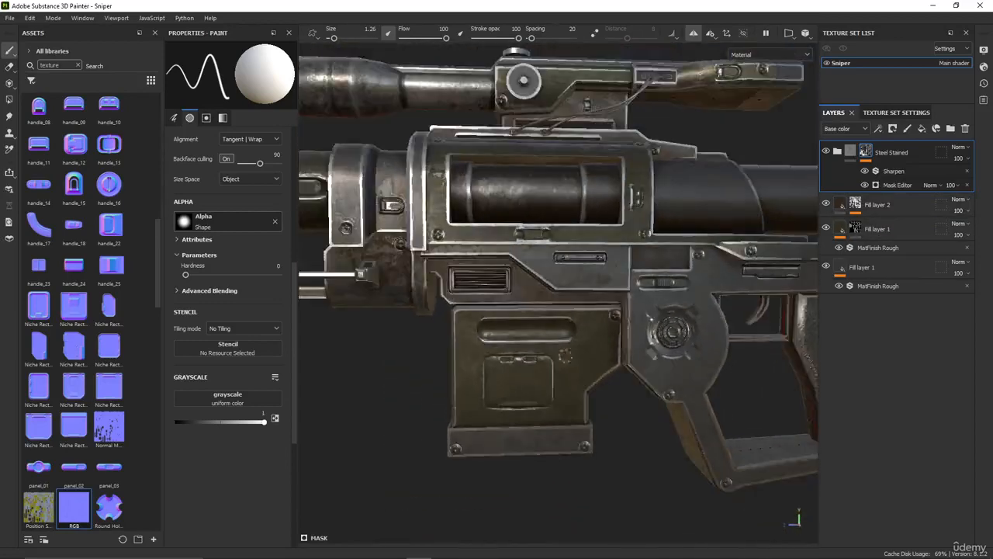
pyautogui.keyDown('alt'); pyautogui.moveTo(623, 305); pyautogui.dragTo(529, 362, button='middle'); pyautogui.keyUp('alt')
pyautogui.keyDown('alt'); pyautogui.moveTo(617, 327); pyautogui.dragTo(523, 342, button='right'); pyautogui.keyUp('alt')
pyautogui.keyDown('alt'); pyautogui.moveTo(463, 315); pyautogui.dragTo(568, 367); pyautogui.keyUp('alt')
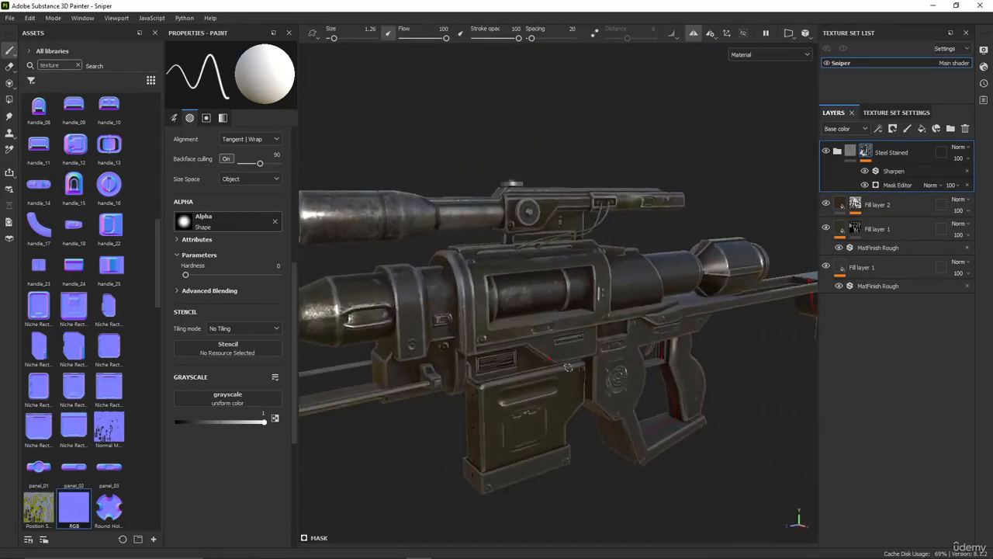